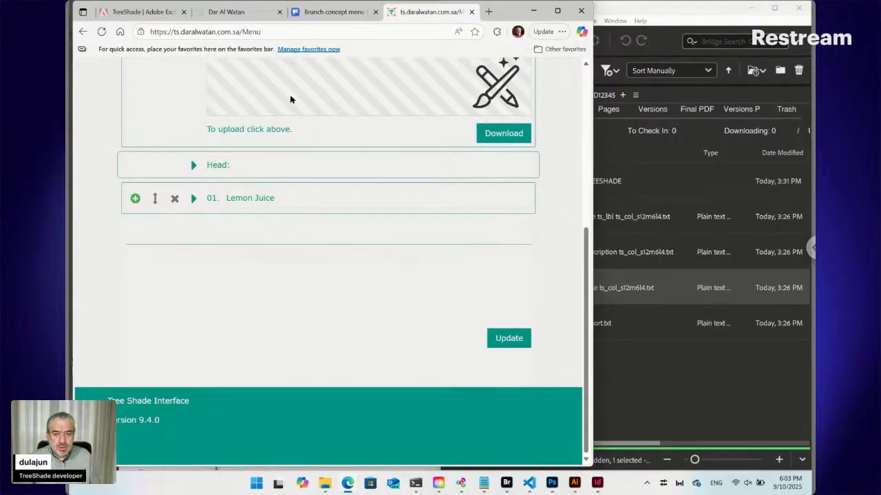
# Sign in to Adobe Exchange with the Google account and show the TreeShade listing in a maximized browser window.
pyautogui.click(135, 14)
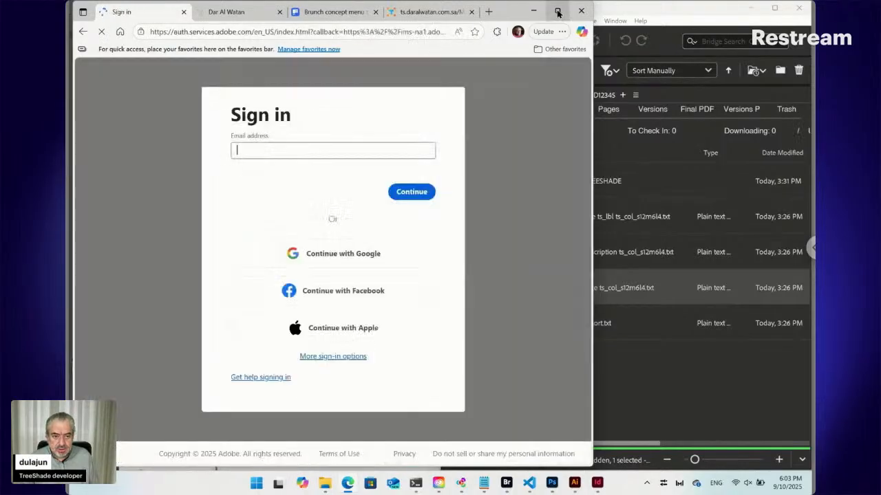
pyautogui.click(339, 274)
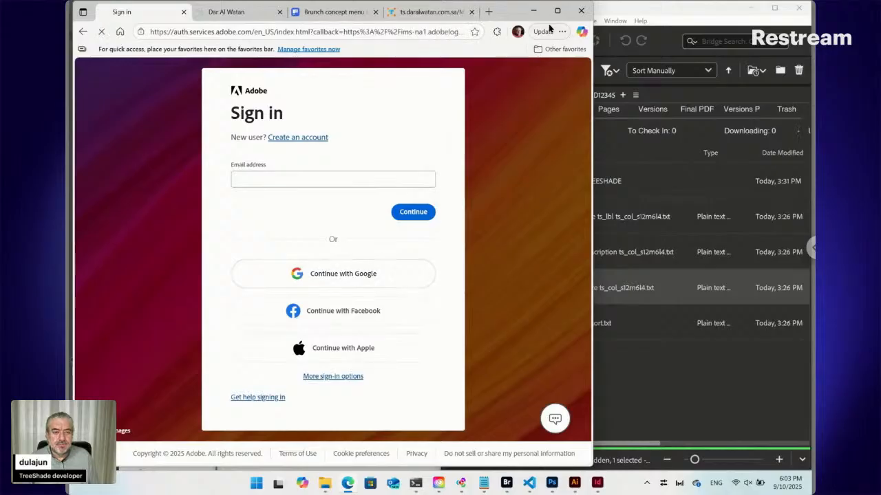
pyautogui.moveTo(558, 12)
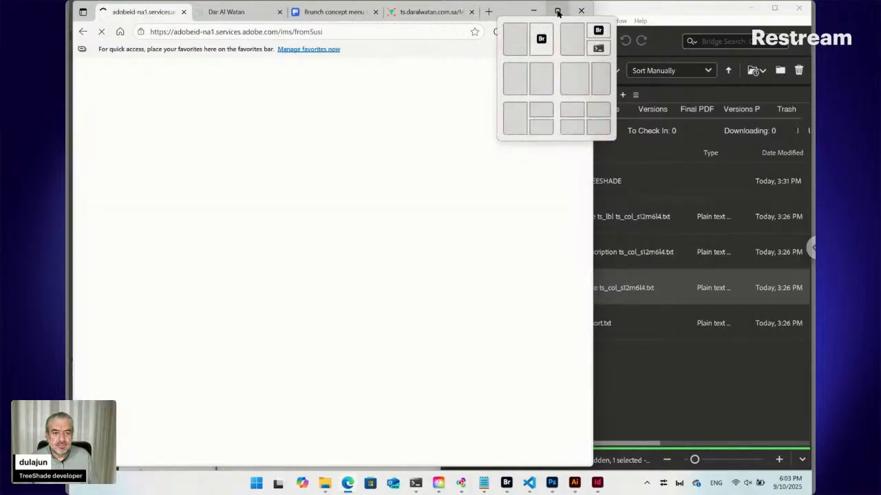
pyautogui.click(558, 11)
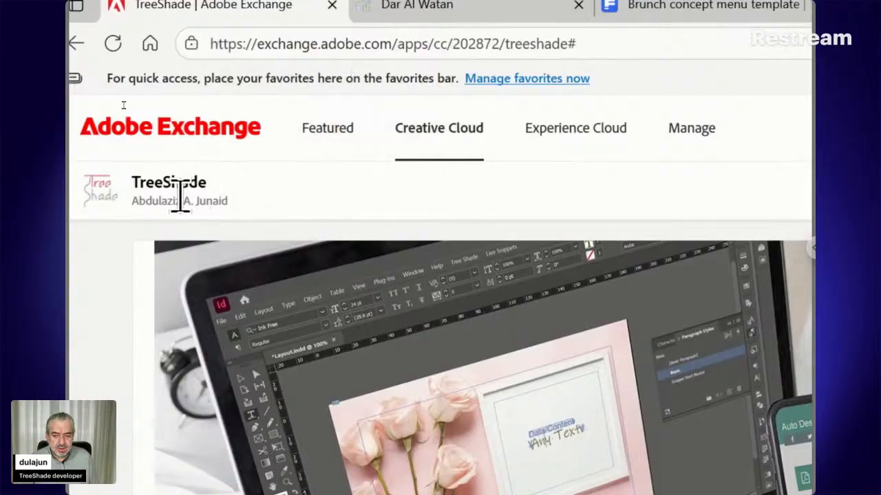
pyautogui.moveTo(148, 183); pyautogui.dragTo(232, 199)
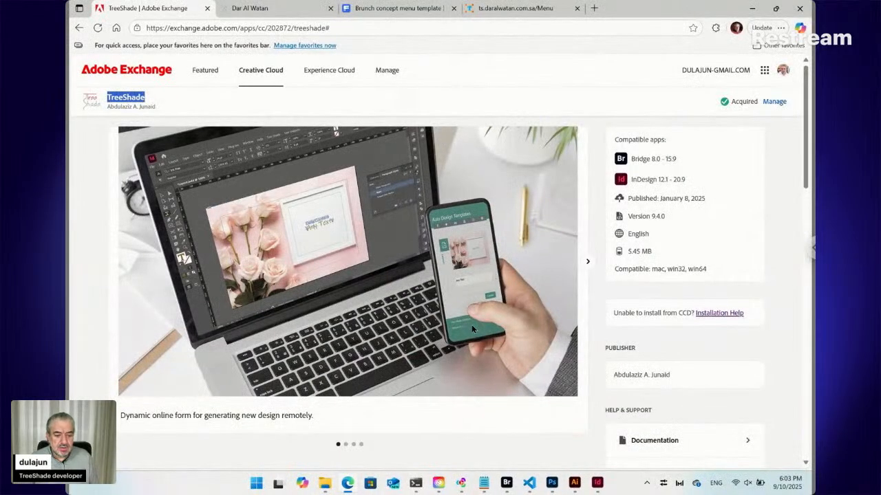
# Switch to Windows PowerShell and review the node main.js session and the ngrok tunnel session.
pyautogui.click(415, 483)
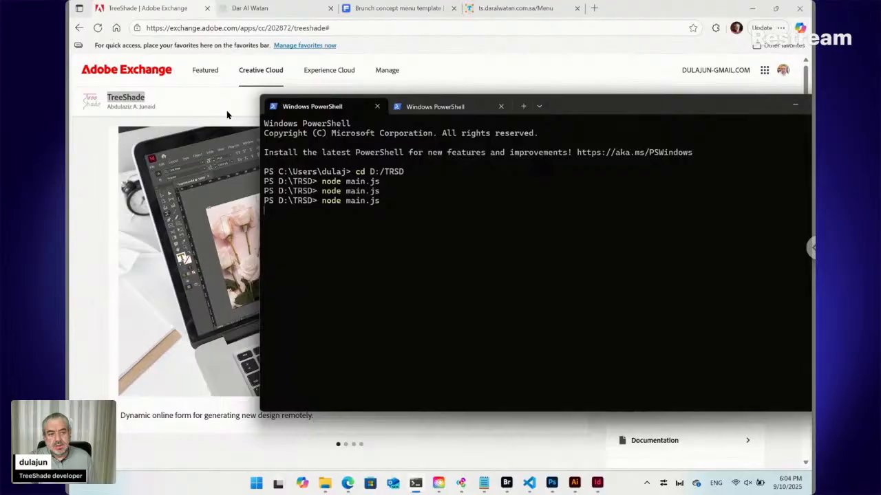
pyautogui.click(457, 109)
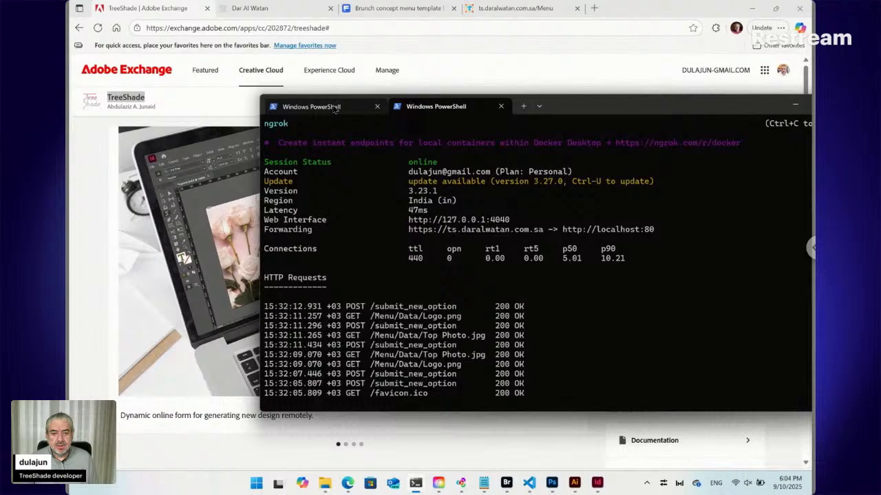
pyautogui.click(335, 109)
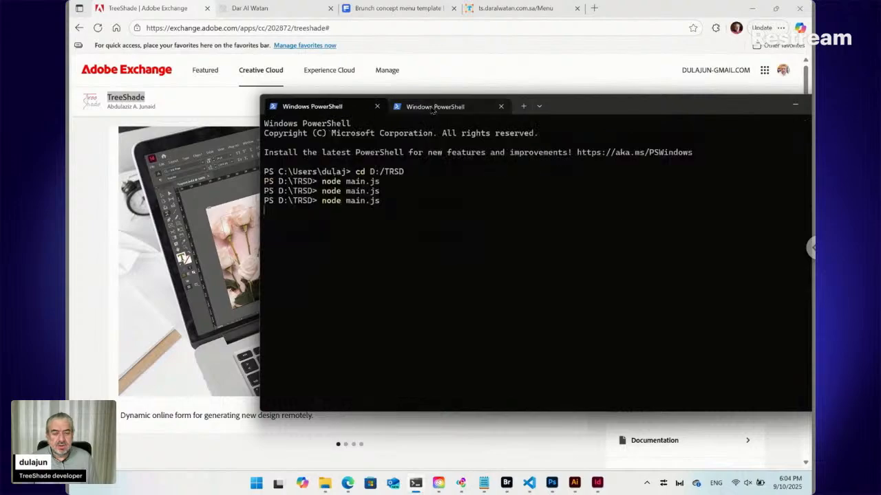
pyautogui.click(434, 108)
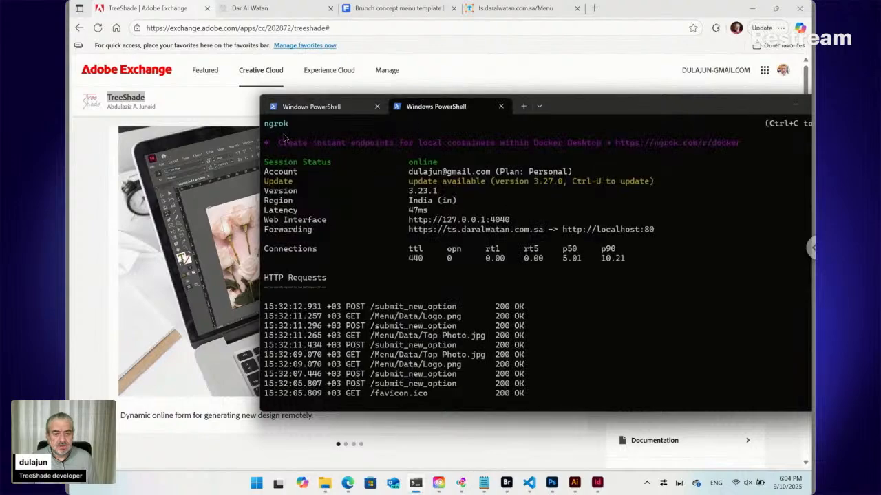
pyautogui.click(247, 155)
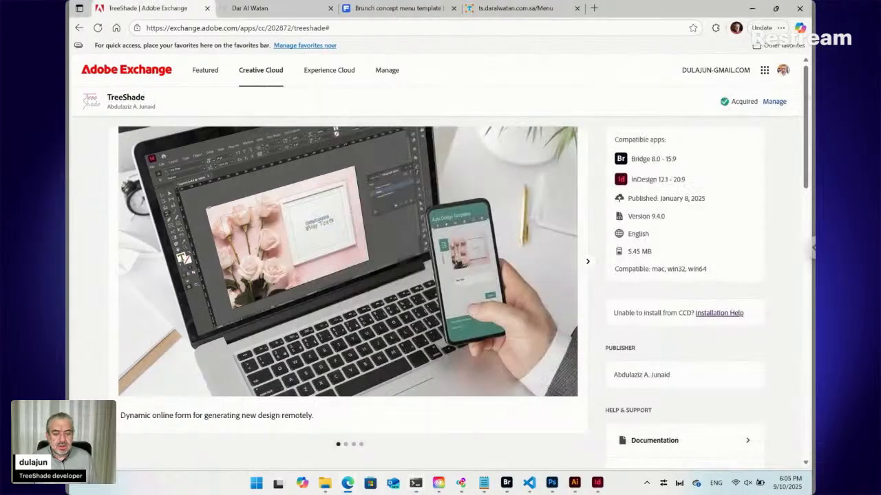
# Switch to Adobe Bridge, maximize its window and examine the Tree Shade commands for creating new items.
pyautogui.click(508, 484)
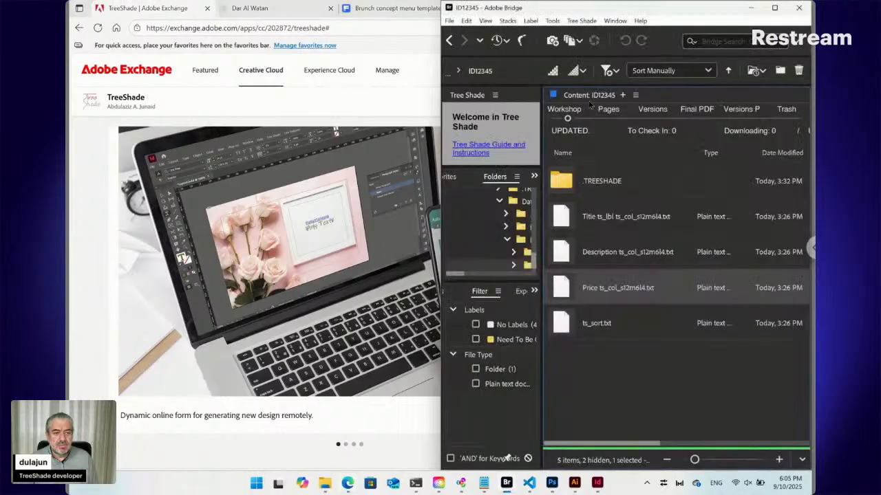
pyautogui.click(775, 8)
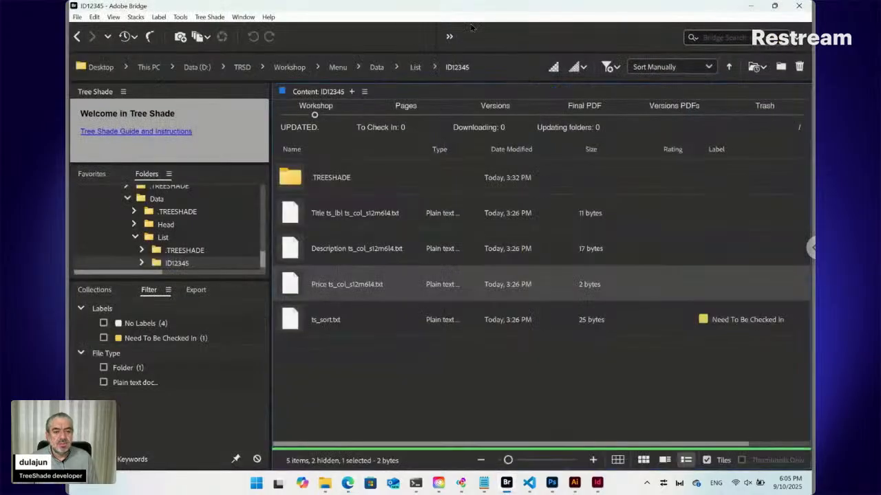
pyautogui.click(214, 18)
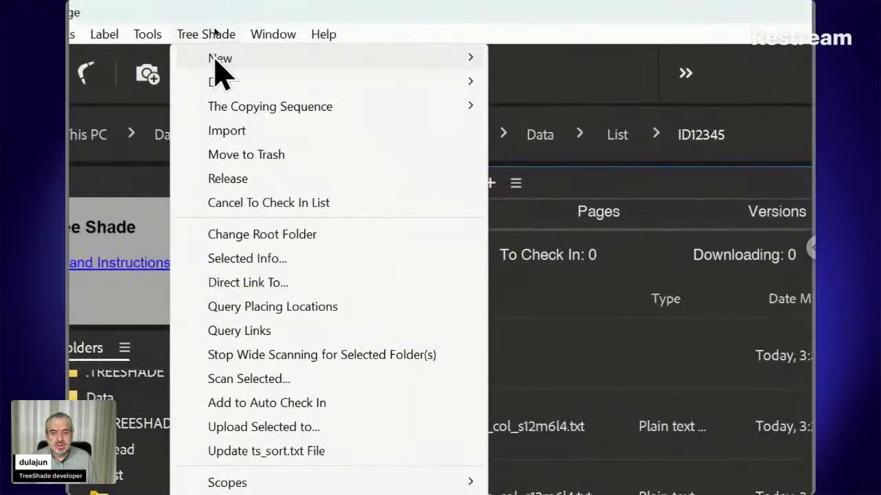
pyautogui.moveTo(214, 29)
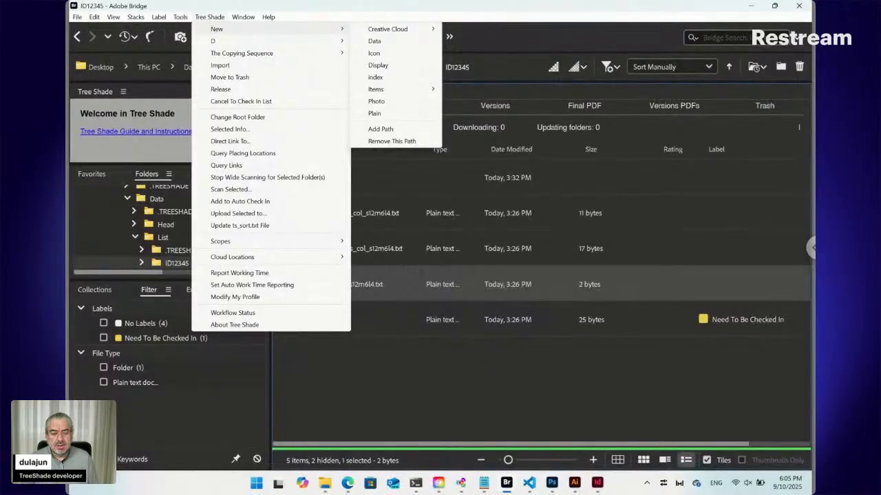
# Switch to InDesign, maximize its window and examine the Tree Shade and Live Snippets commands.
pyautogui.click(597, 482)
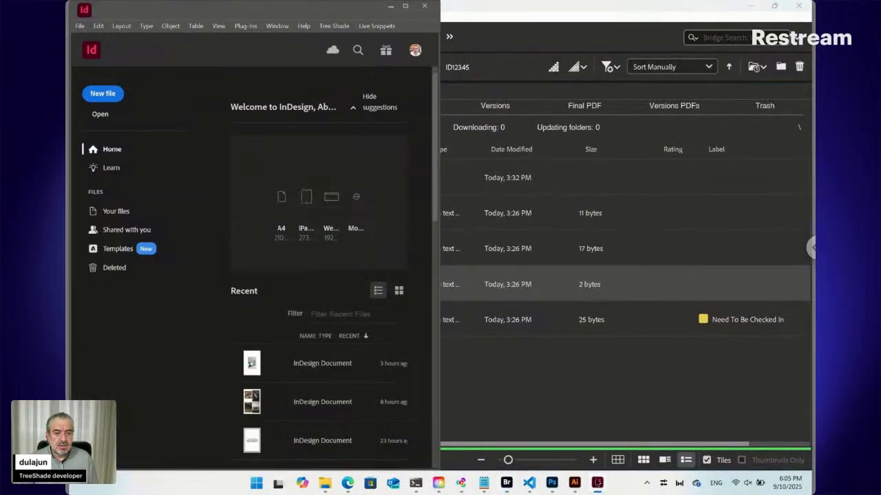
pyautogui.click(336, 28)
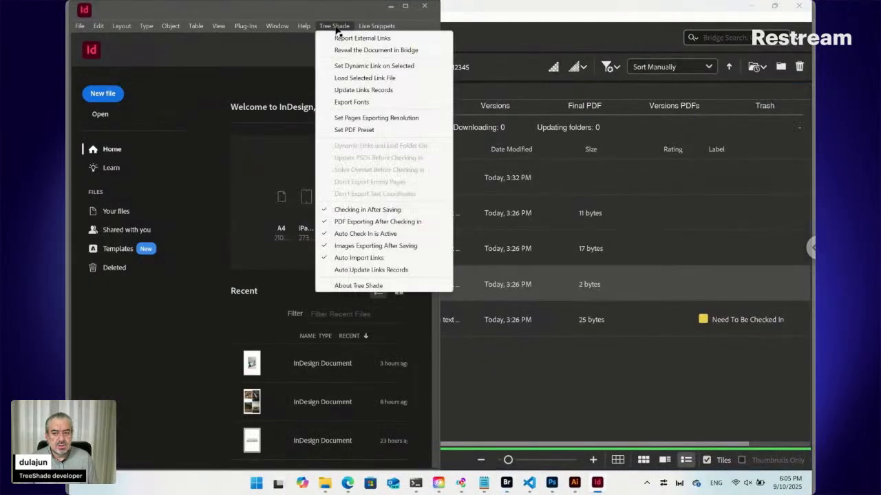
pyautogui.moveTo(370, 28)
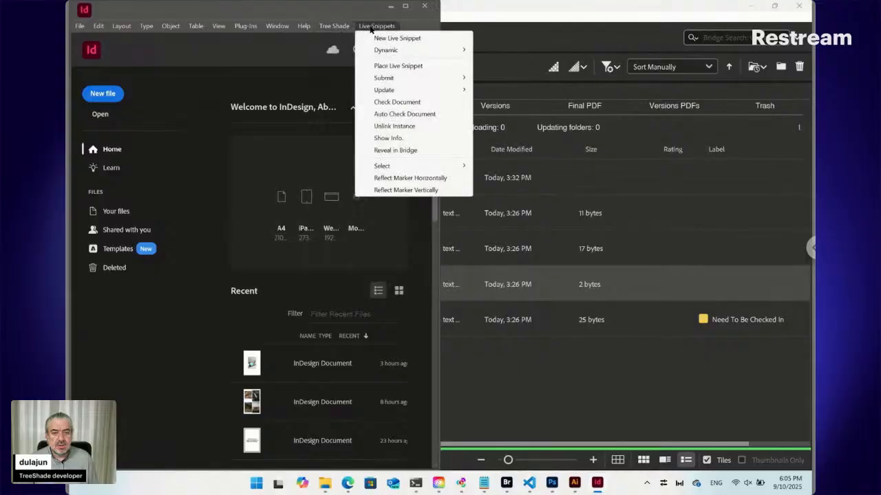
pyautogui.click(408, 7)
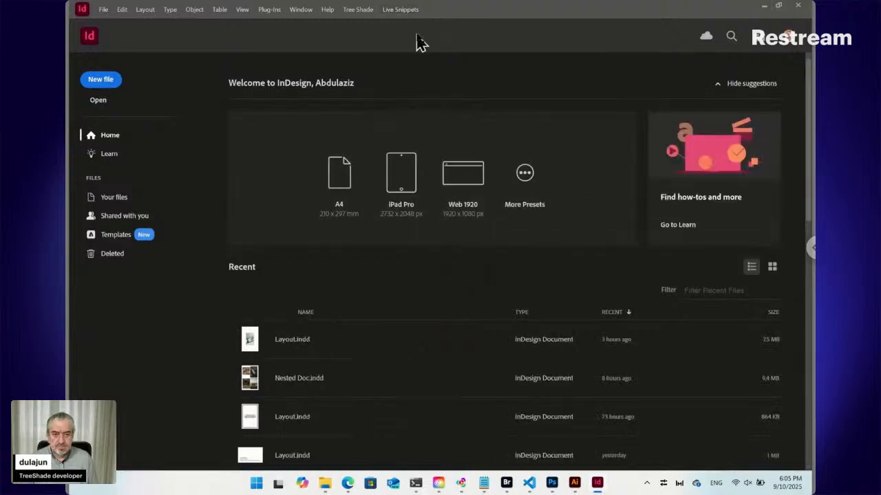
pyautogui.click(403, 11)
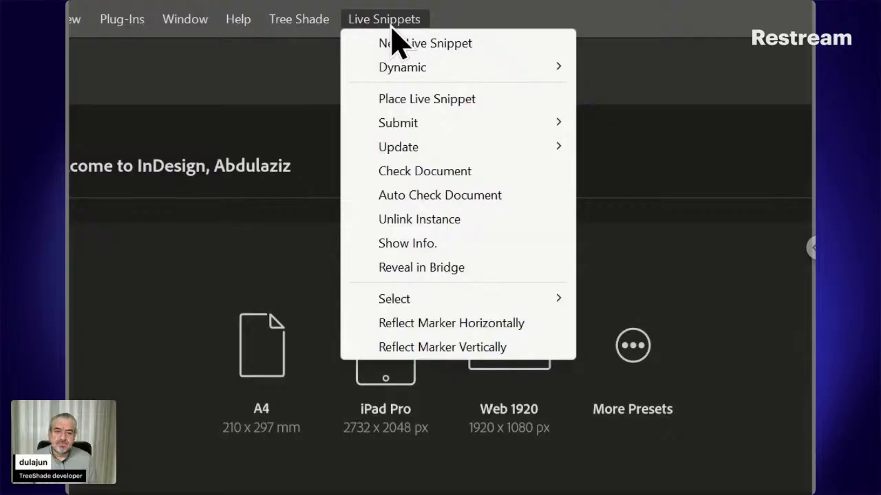
pyautogui.click(389, 23)
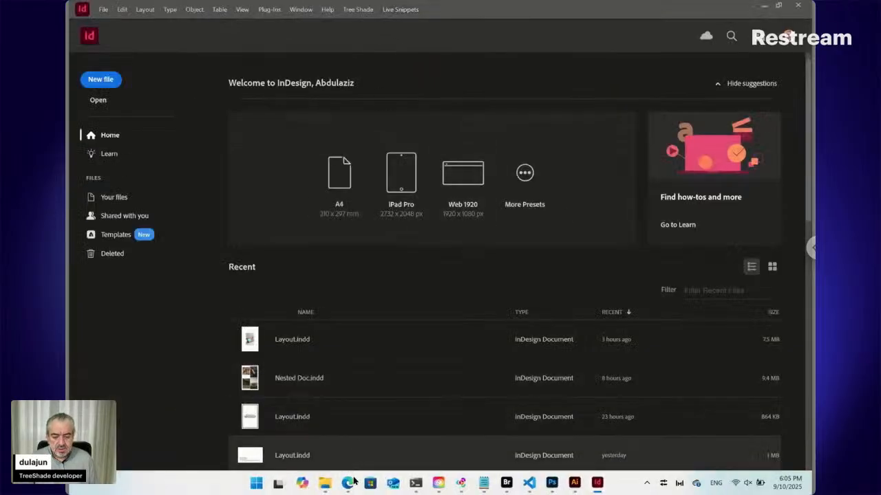
# Switch to the browser and view the Brunch concept menu template page on Freepik.
pyautogui.click(348, 484)
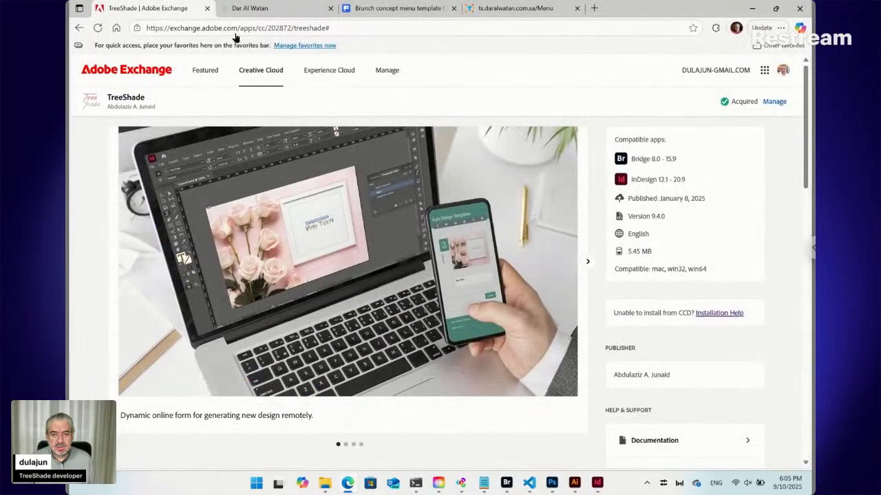
pyautogui.click(404, 13)
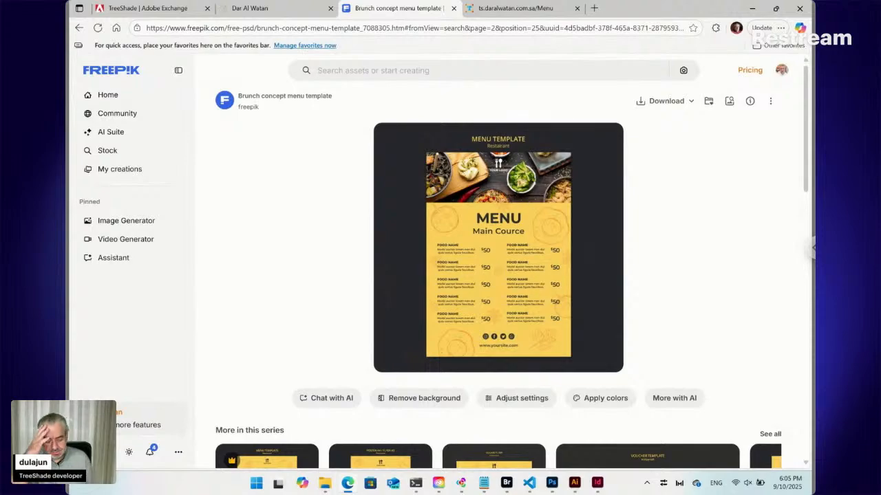
pyautogui.click(317, 70)
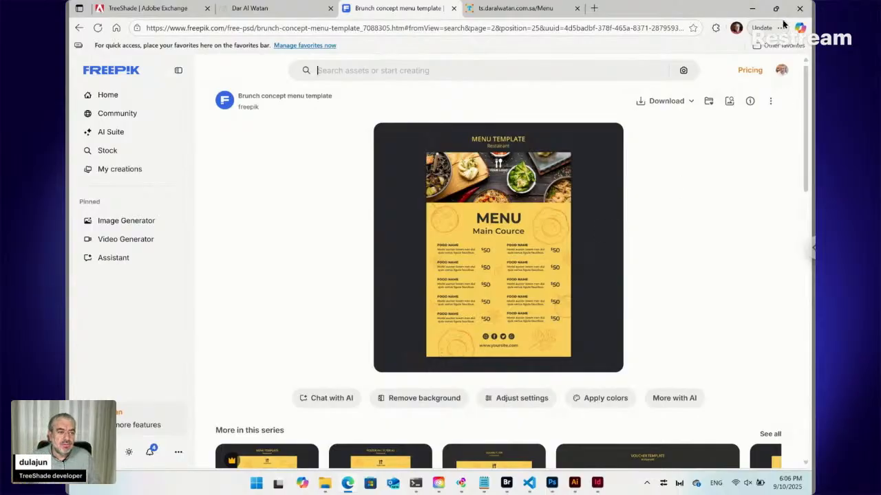
# Arrange the browser and Adobe Bridge windows side by side, each filling half of the screen.
pyautogui.moveTo(776, 13)
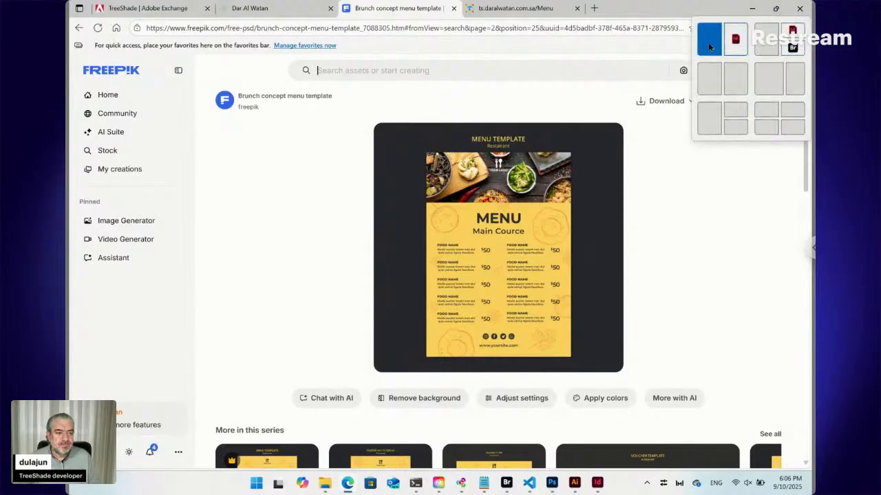
pyautogui.click(714, 43)
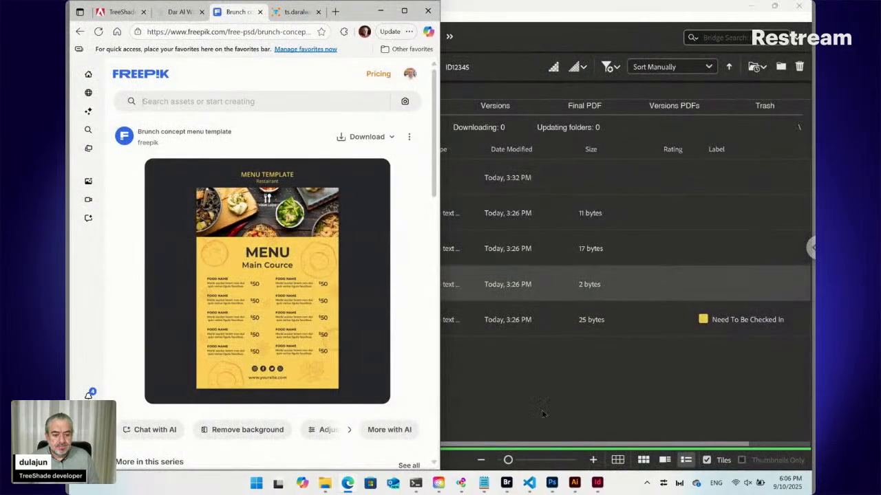
pyautogui.click(506, 482)
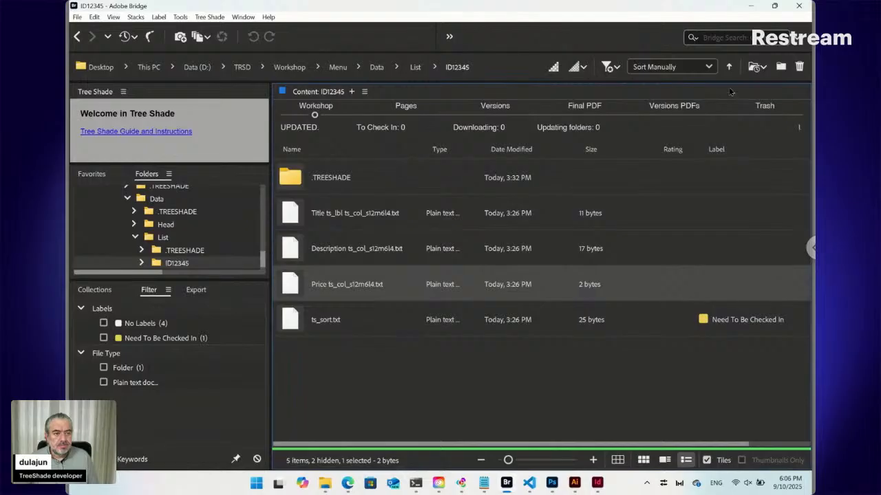
pyautogui.moveTo(773, 8)
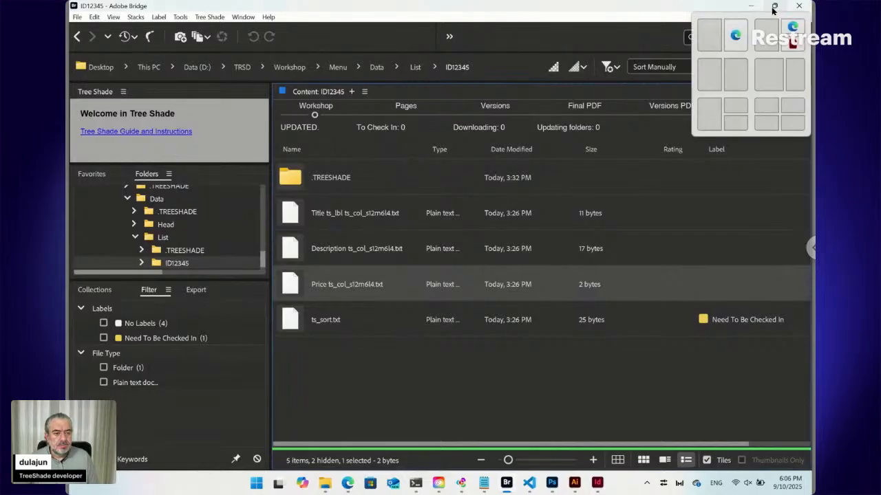
pyautogui.click(735, 75)
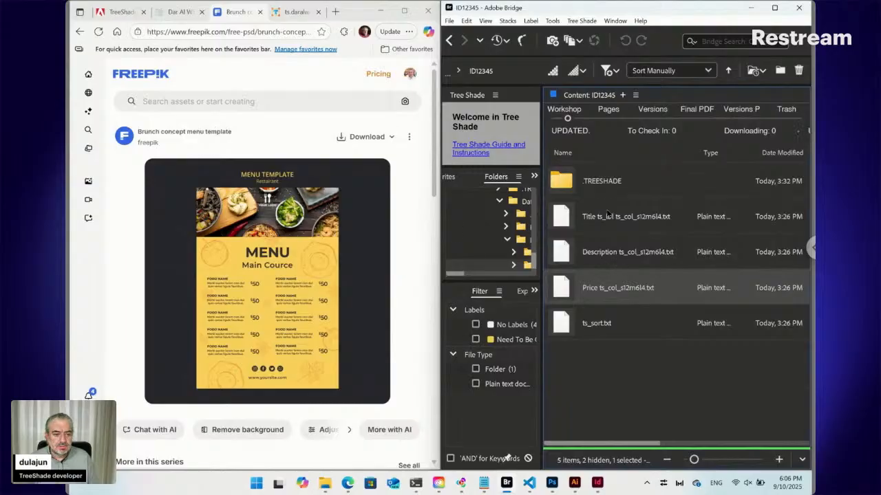
# Maximize Bridge and navigate up from the ID12345 folder to the Menu folder in Workshop.
pyautogui.click(450, 41)
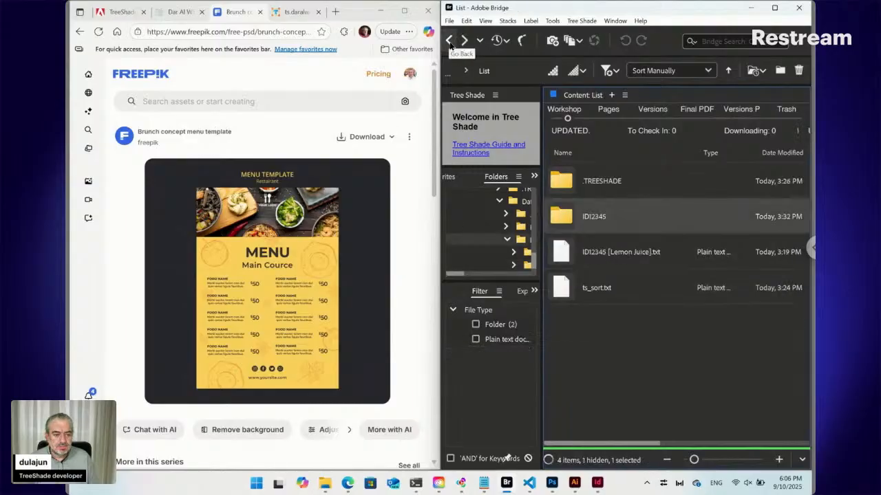
pyautogui.click(778, 10)
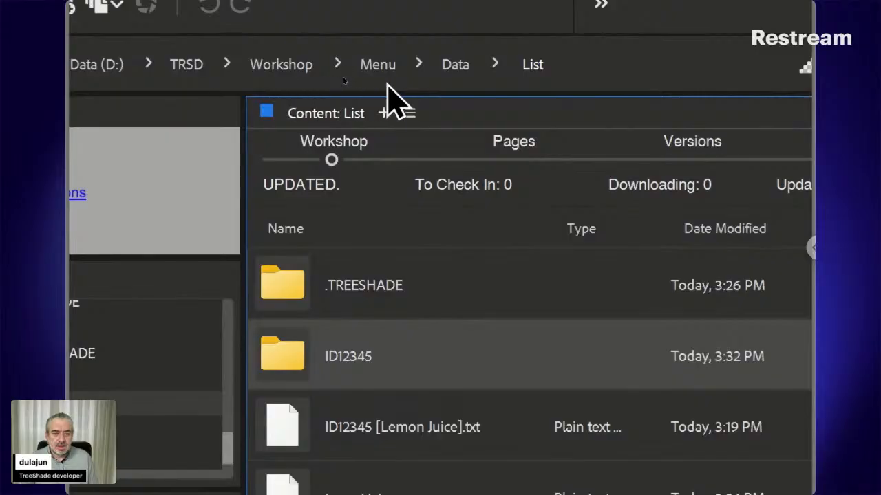
pyautogui.click(381, 79)
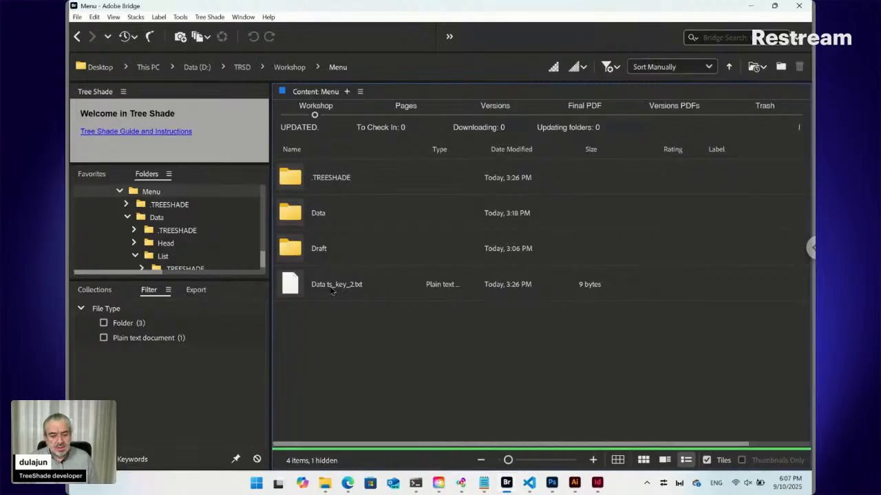
# Examine the Tree Shade options for creating new items in the Menu folder, including Data, without creating anything.
pyautogui.click(210, 18)
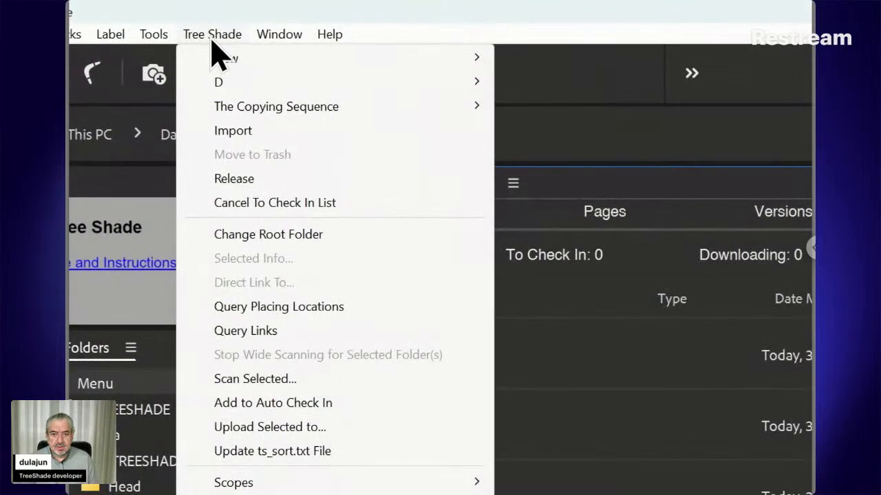
pyautogui.moveTo(230, 66)
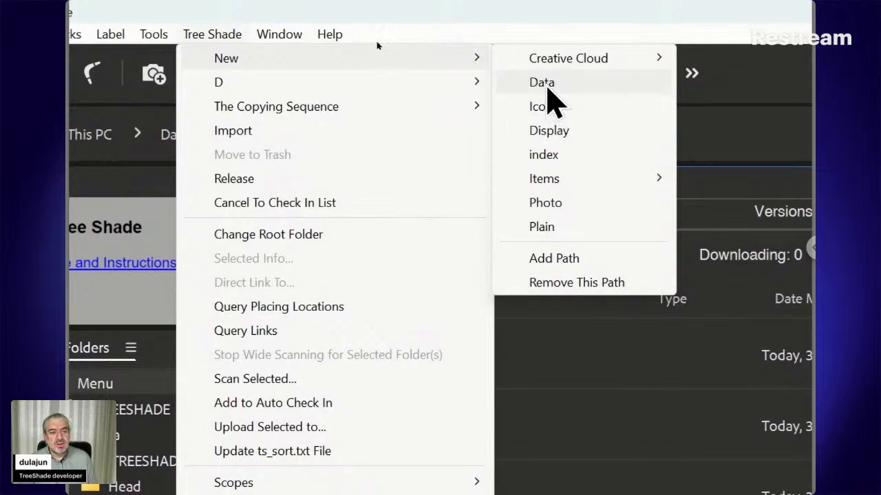
pyautogui.press('Escape')
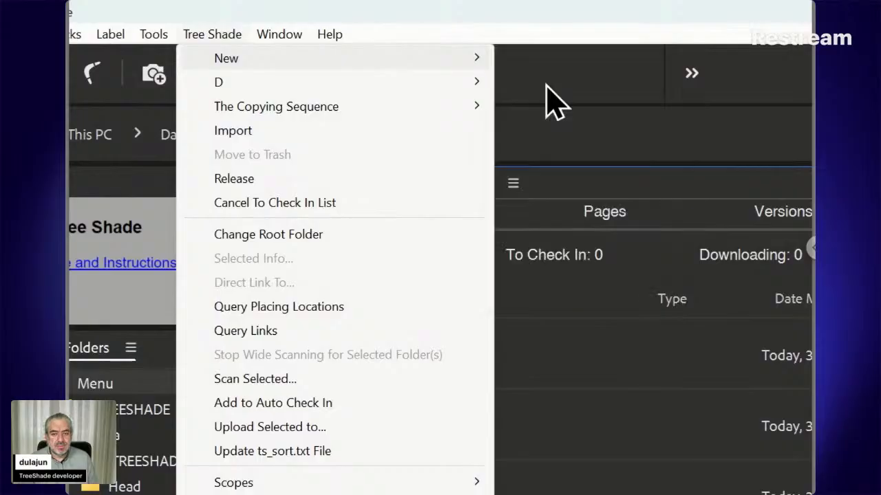
pyautogui.press('Escape')
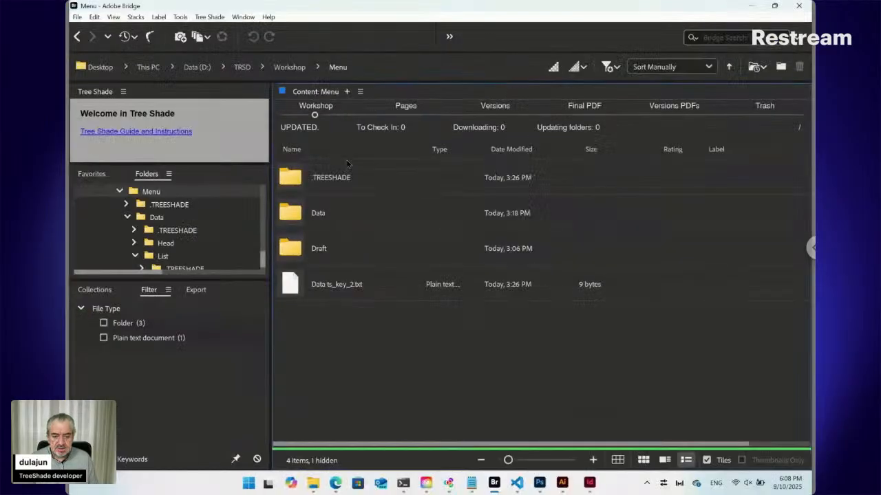
# Open the online form from Data ts_key_2.txt and close the older duplicate form tab in the browser.
pyautogui.click(330, 272)
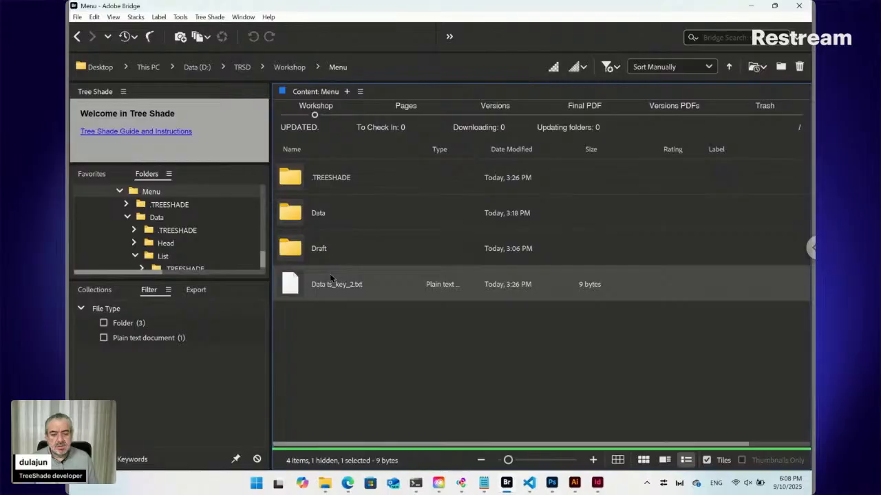
pyautogui.doubleClick(297, 285)
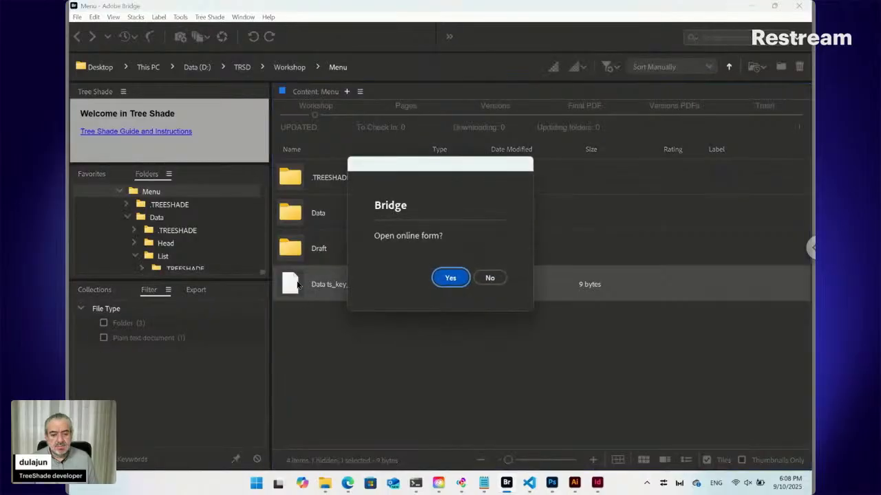
pyautogui.click(458, 280)
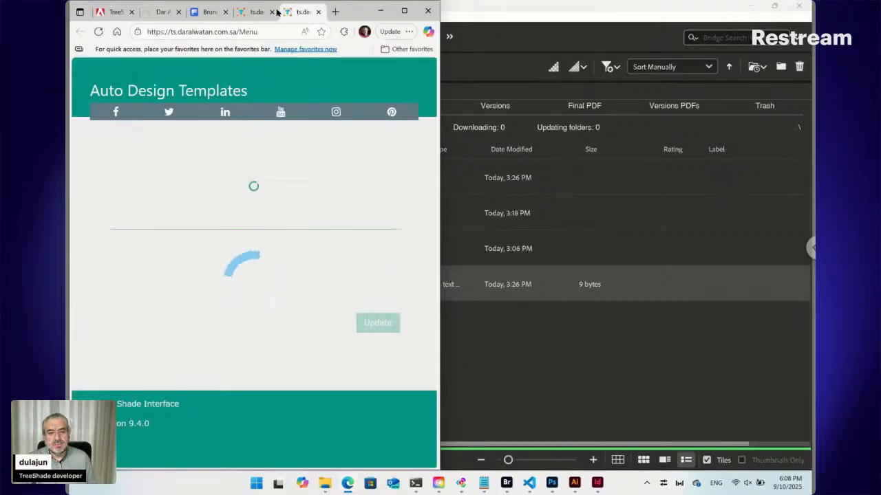
pyautogui.click(255, 14)
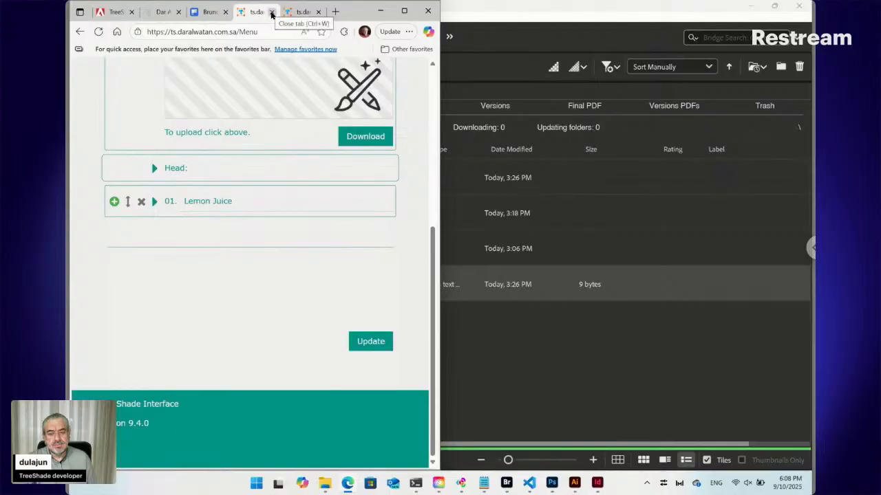
pyautogui.click(272, 14)
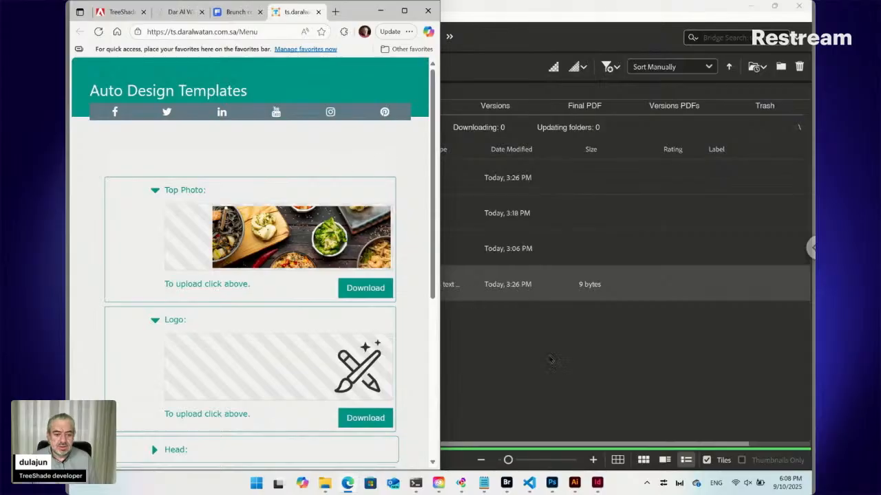
# Switch to Bridge, look inside the Data folder, and return to Menu to point out Data and its paired file Data ts_key_2.txt.
pyautogui.click(503, 333)
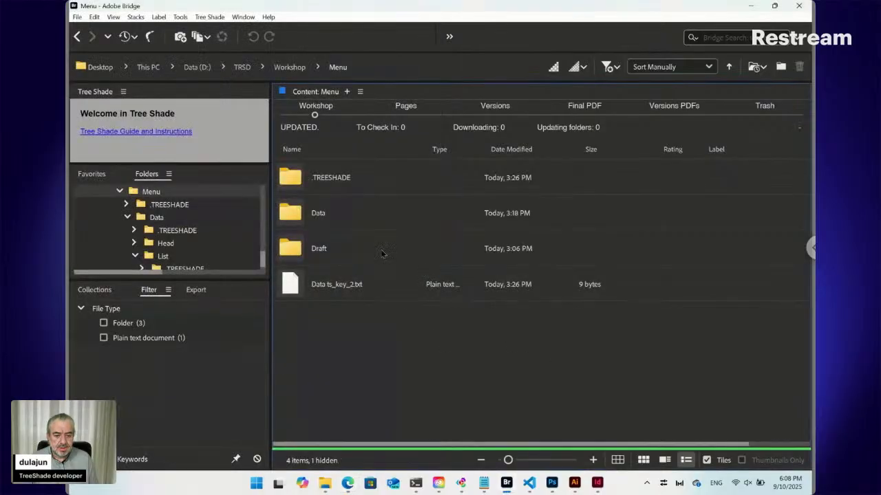
pyautogui.doubleClick(335, 220)
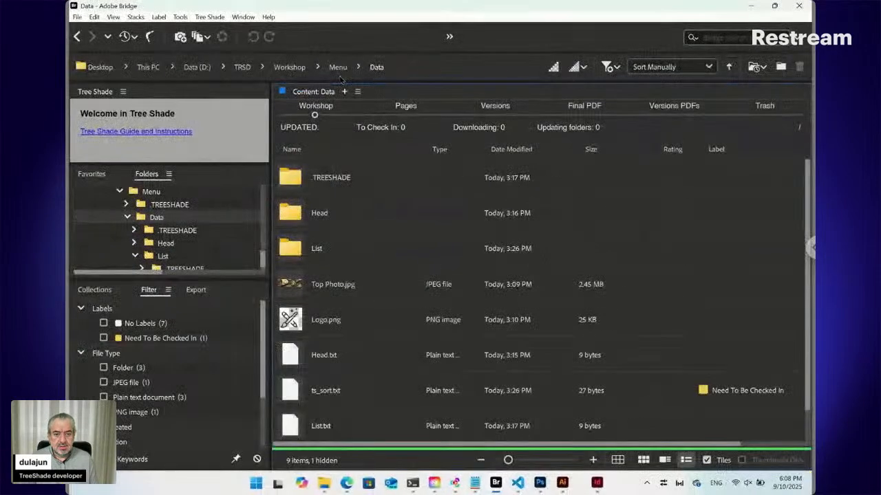
pyautogui.click(337, 68)
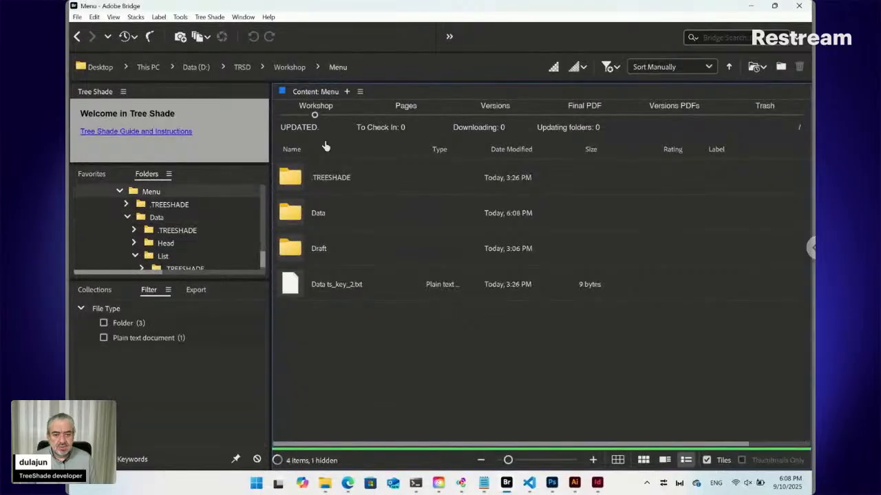
pyautogui.click(324, 224)
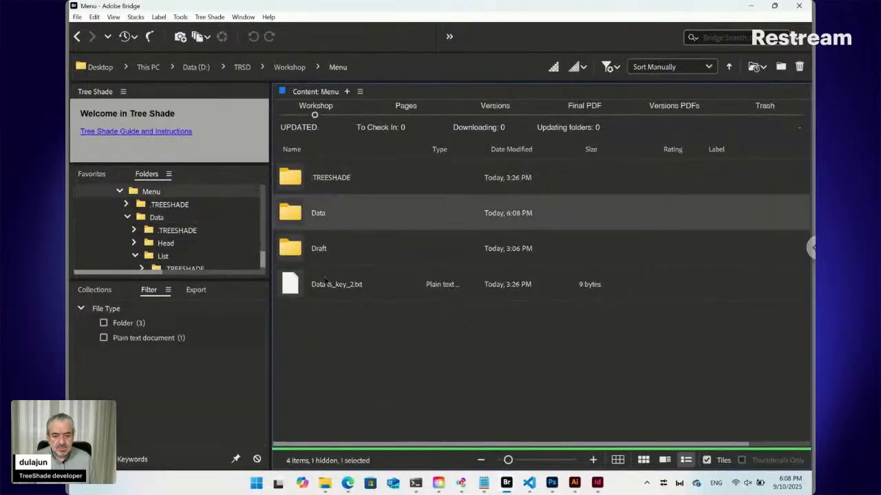
pyautogui.keyDown('ctrl'); pyautogui.click(326, 294); pyautogui.keyUp('ctrl')
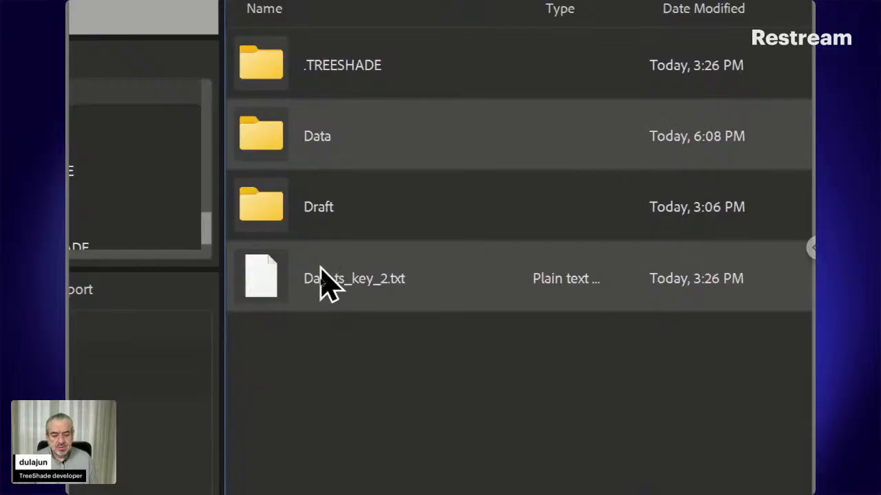
pyautogui.click(317, 359)
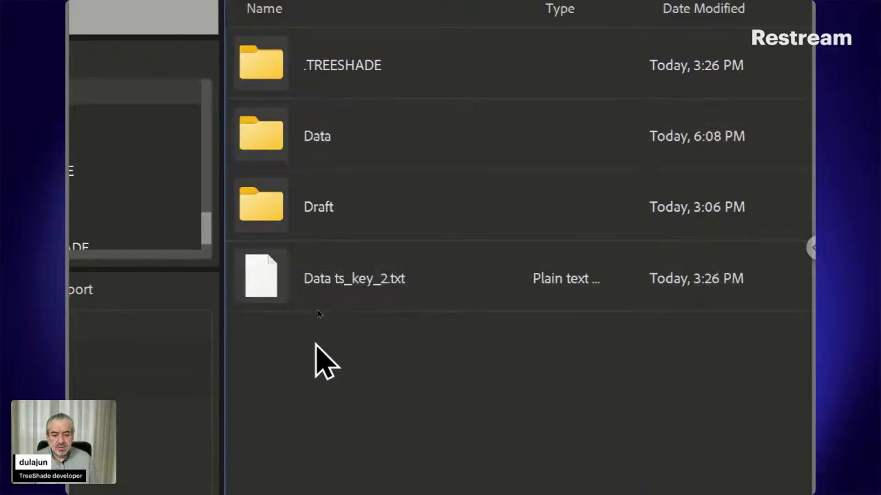
# Open the paired folder of Data ts_key_2.txt using Open Paired Folder, and go back to the Menu folder.
pyautogui.rightClick(271, 292)
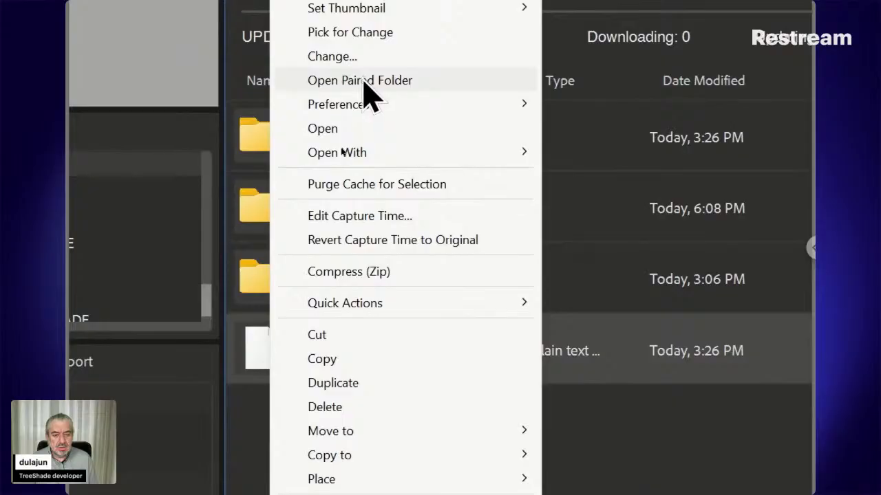
pyautogui.click(363, 81)
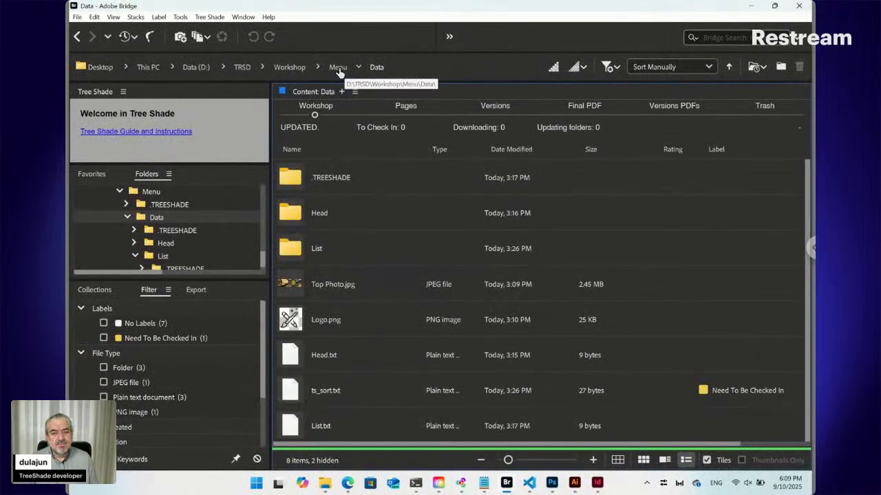
pyautogui.click(77, 37)
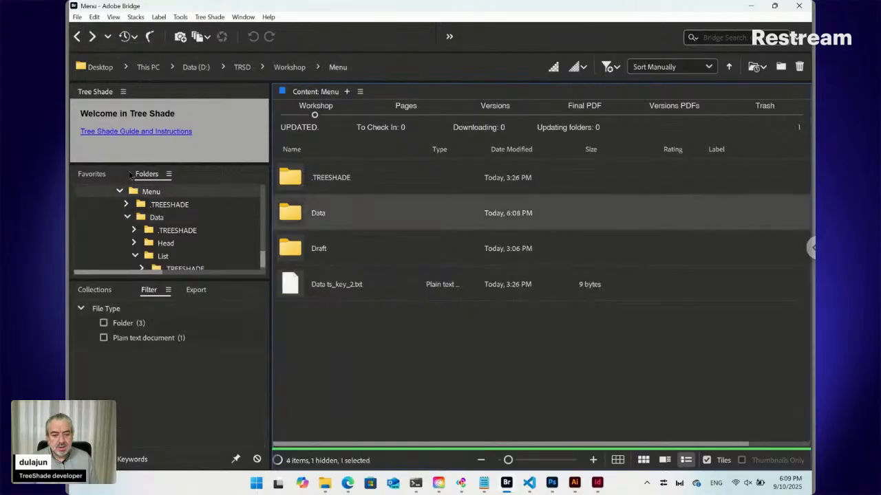
# Open Data ts_key_2.txt, decline the online form, and accept opening its paired folder instead.
pyautogui.doubleClick(299, 288)
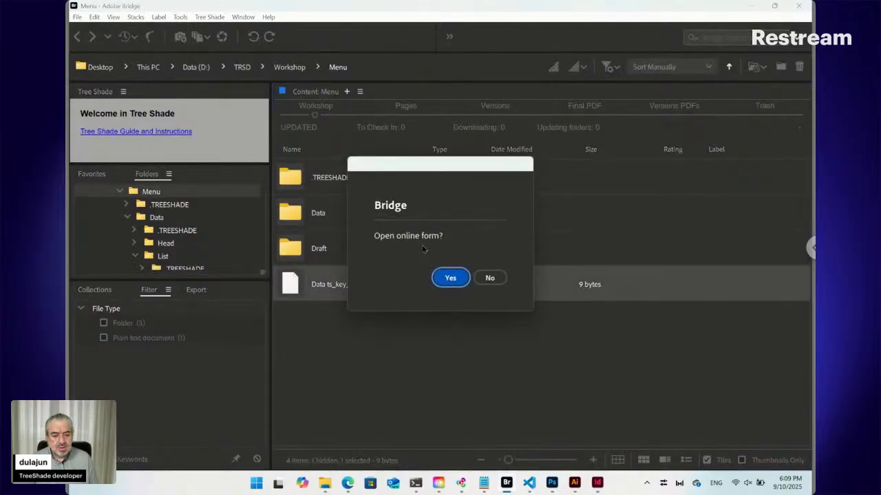
pyautogui.click(491, 278)
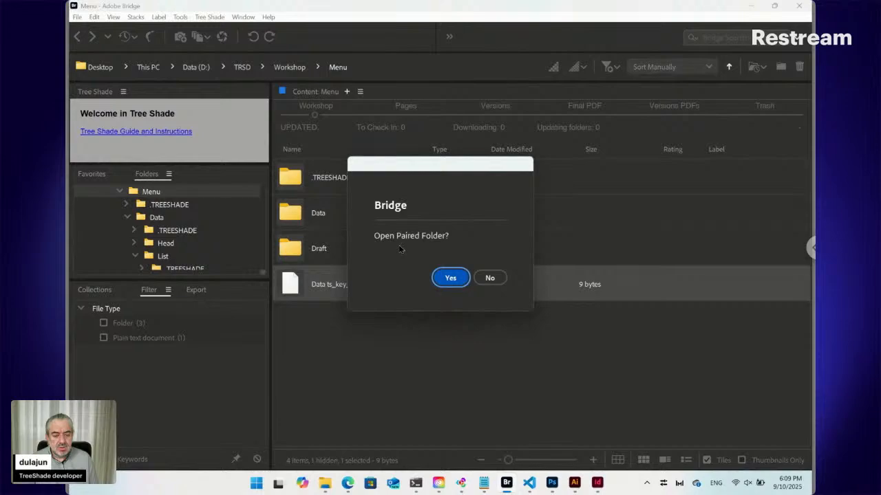
pyautogui.click(451, 278)
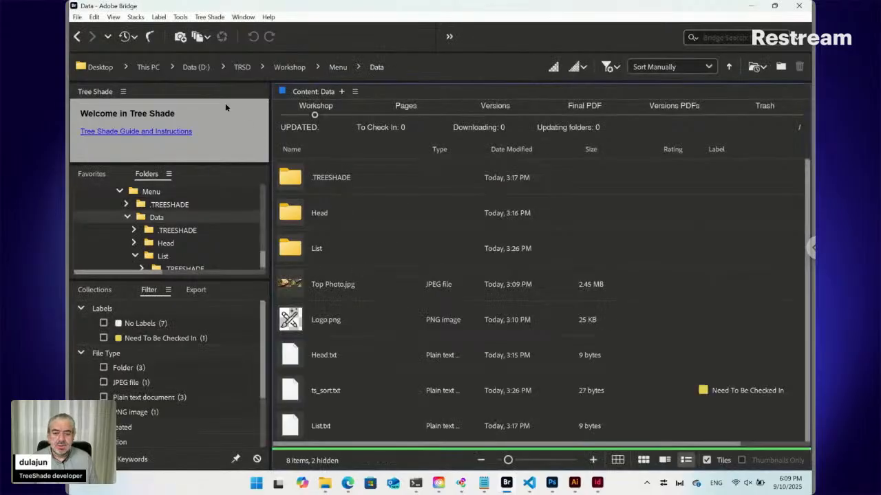
# Return to the Menu folder and use Switch to the Paired File on the Data folder.
pyautogui.click(77, 36)
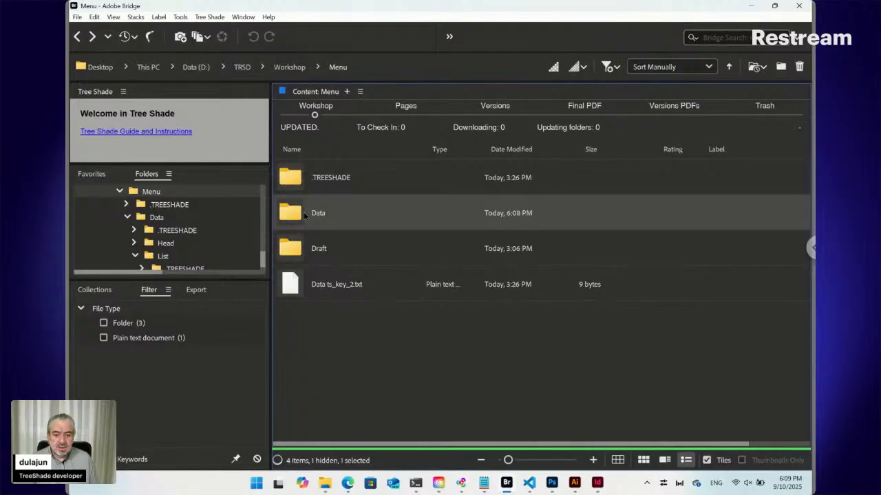
pyautogui.rightClick(303, 214)
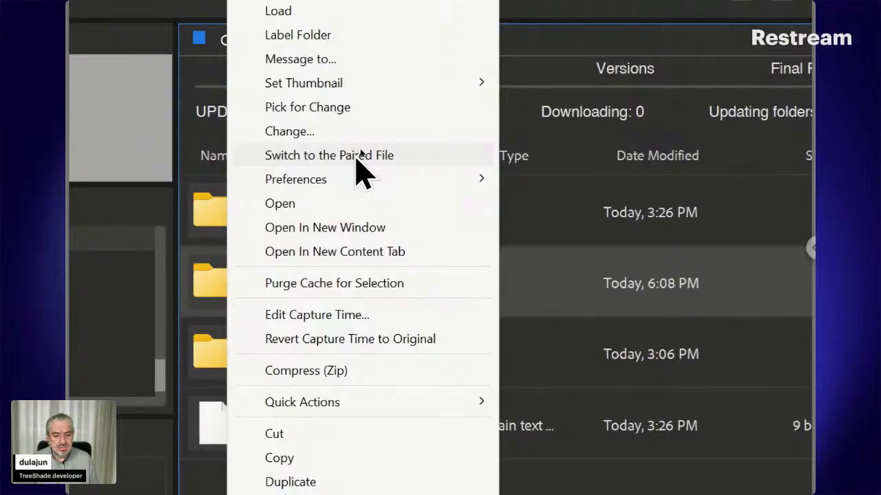
pyautogui.click(358, 157)
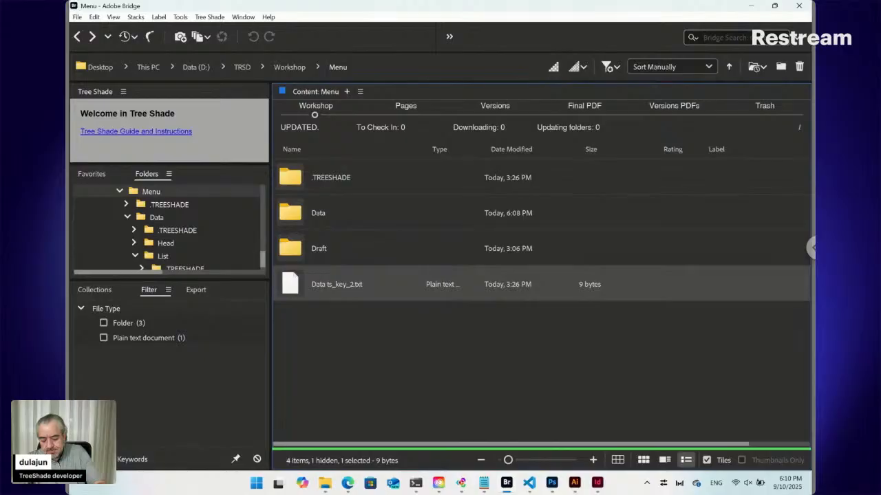
# Alternate between Bridge's Menu folder and the browser's online form, and view the form down to the Head and Lemon Juice entries.
pyautogui.click(347, 484)
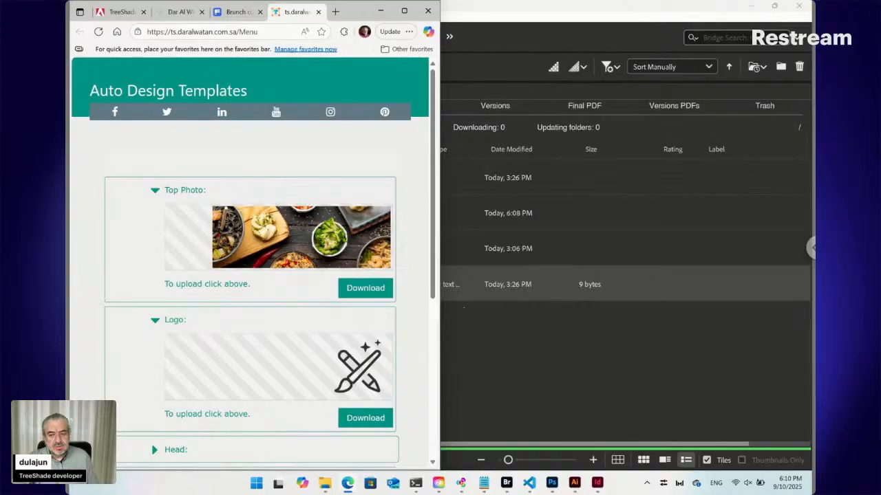
pyautogui.click(463, 307)
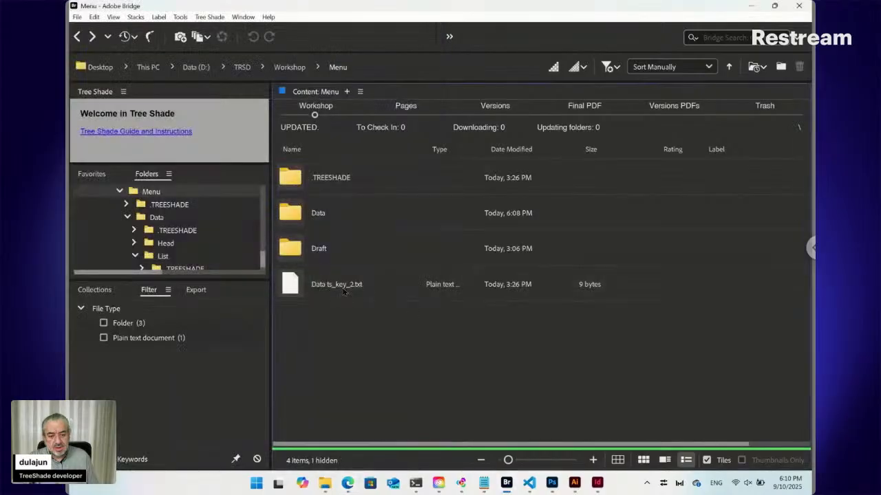
pyautogui.click(348, 484)
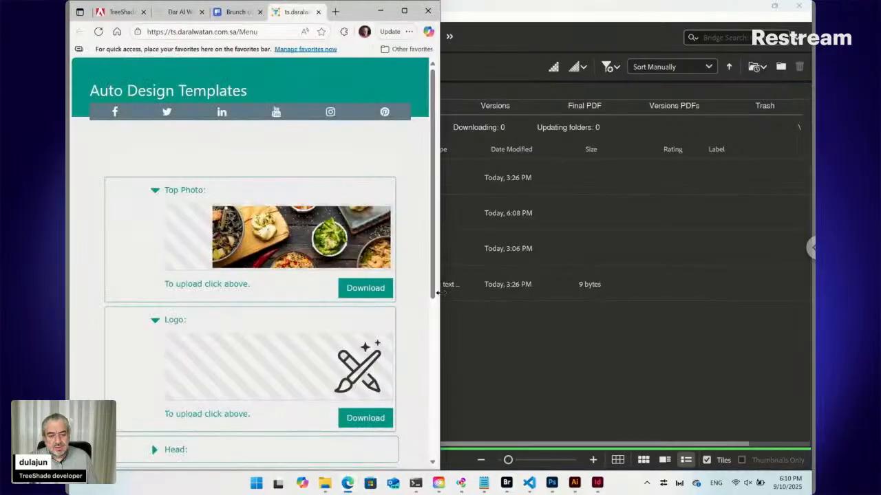
pyautogui.click(466, 316)
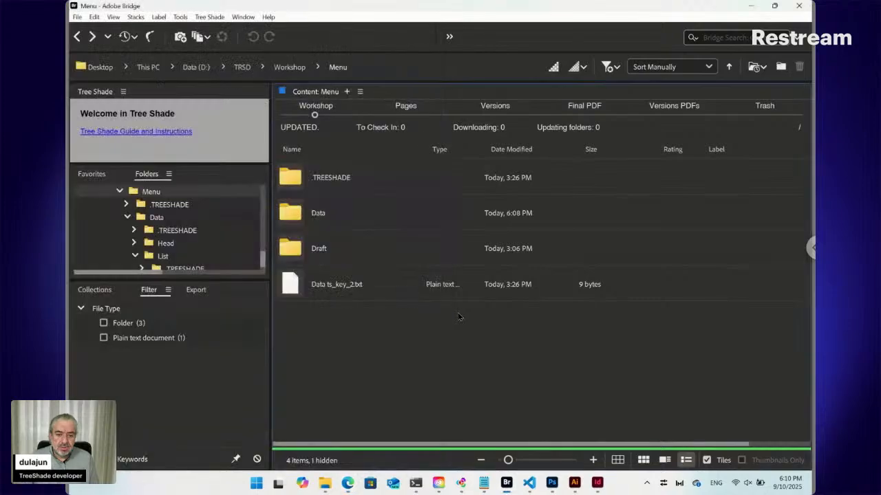
pyautogui.click(315, 250)
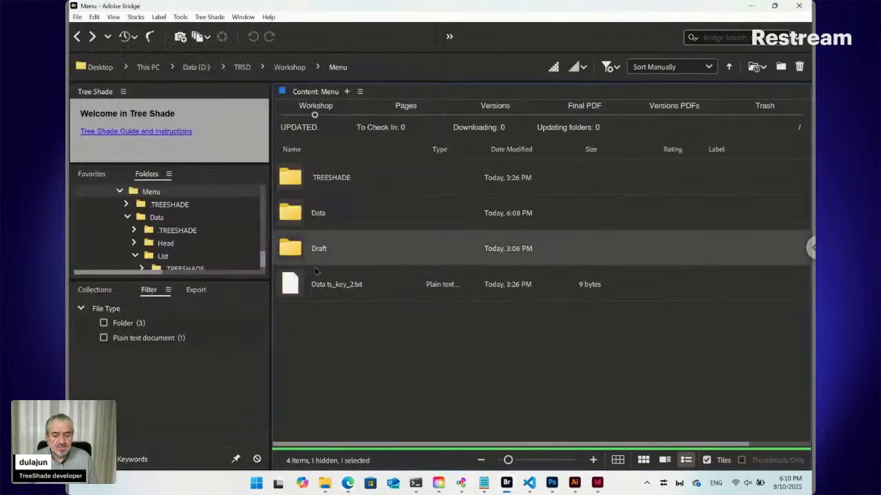
pyautogui.click(348, 483)
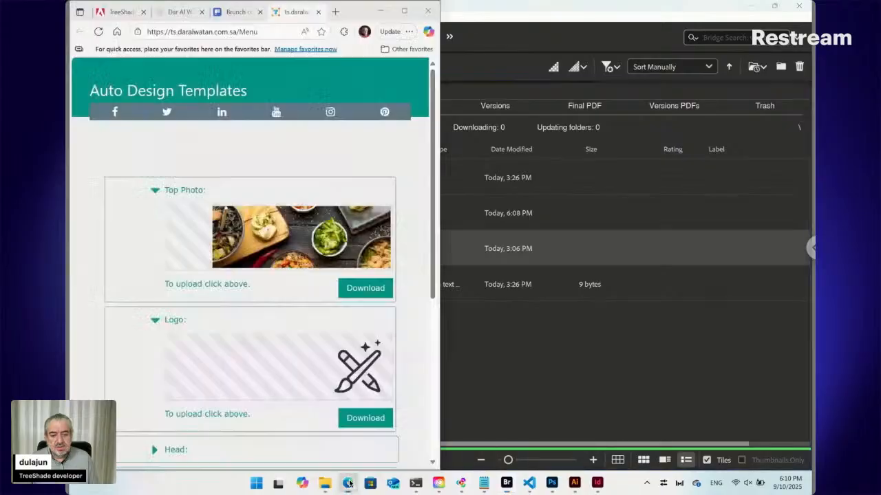
pyautogui.scroll(-3, 245, 293)
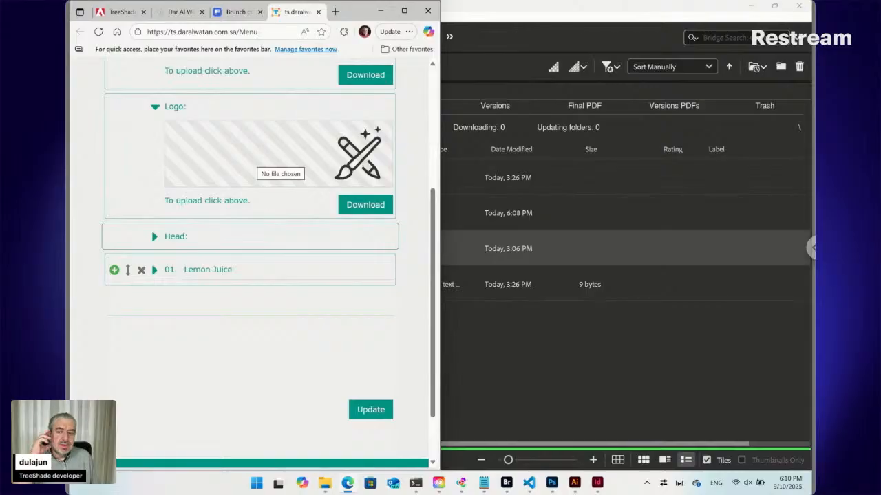
# Bring Bridge to the front and snap it to the half of the screen beside the browser form.
pyautogui.click(507, 342)
pyautogui.moveTo(774, 7)
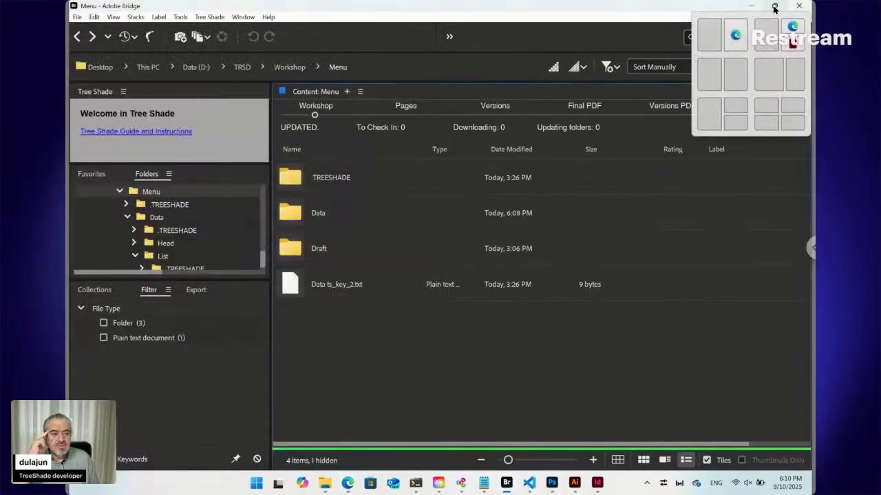
pyautogui.click(744, 74)
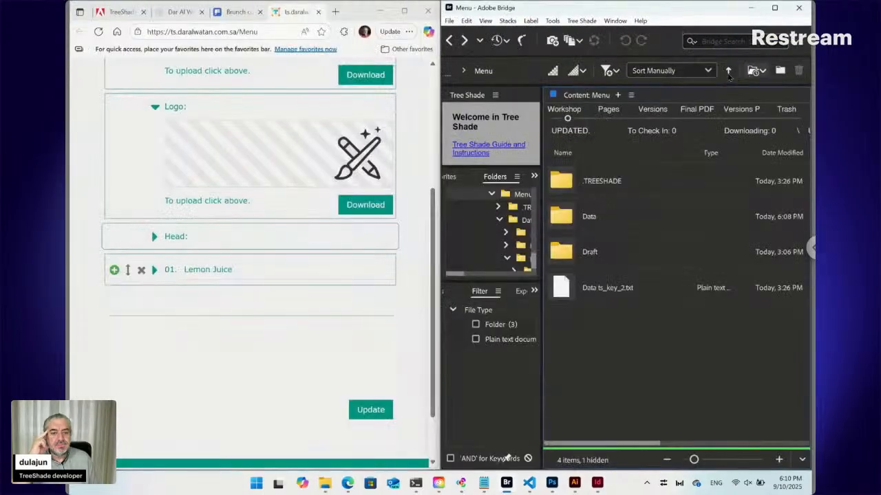
# Open the Data folder in Bridge and match Top Photo.jpg, Logo.png and Head.txt with the corresponding fields of the online form.
pyautogui.scroll(4, 296, 163)
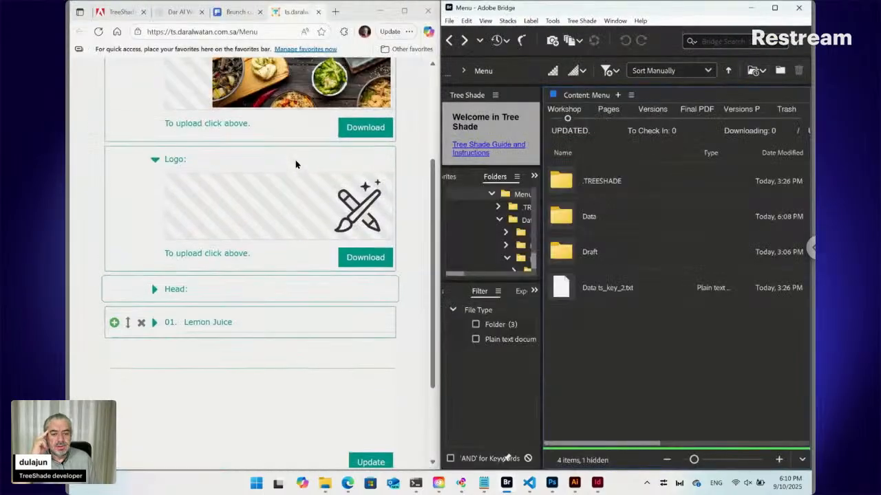
pyautogui.doubleClick(558, 213)
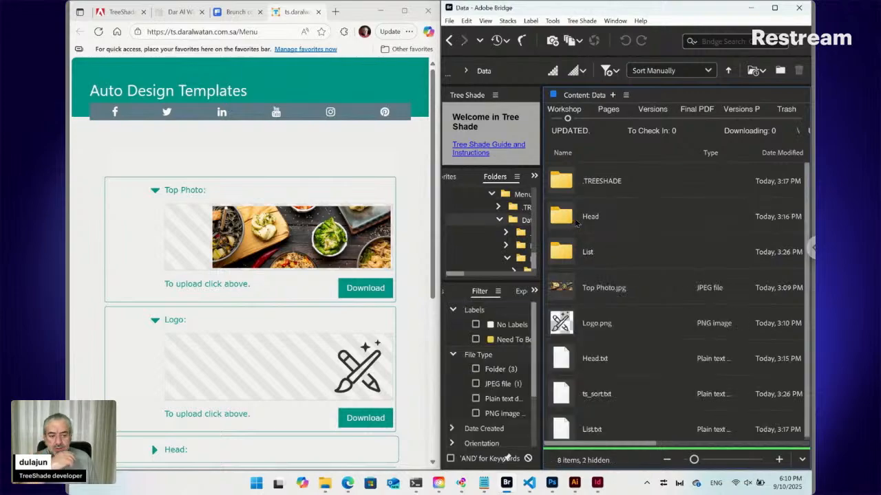
pyautogui.click(570, 291)
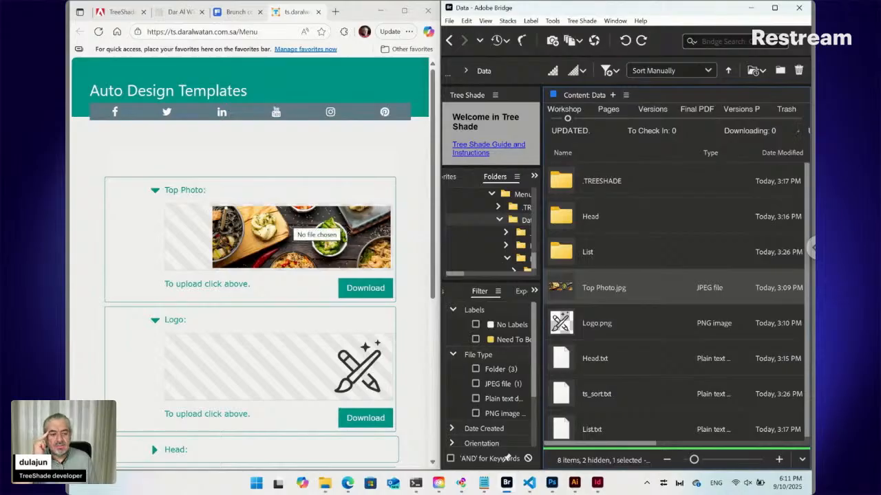
pyautogui.scroll(-2, 230, 298)
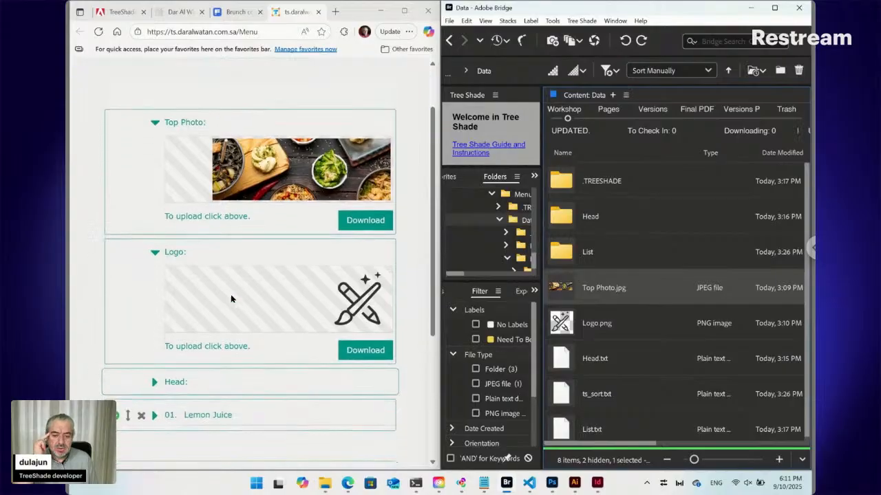
pyautogui.click(569, 328)
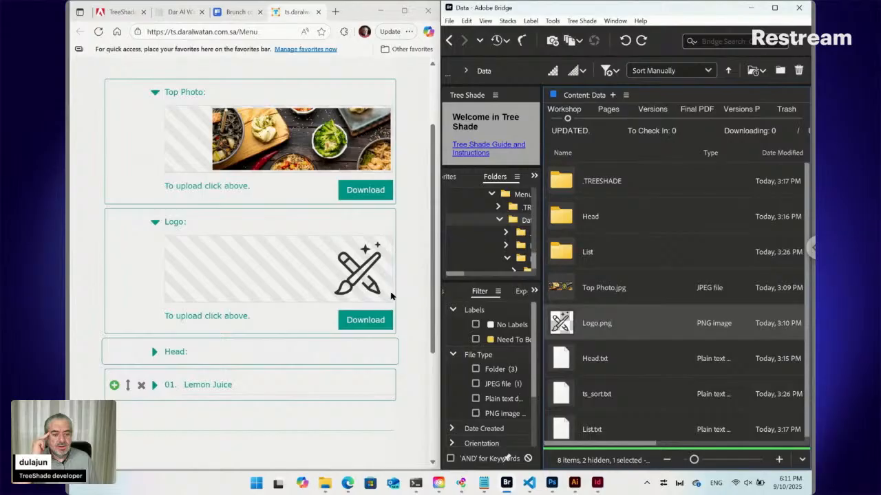
pyautogui.click(586, 363)
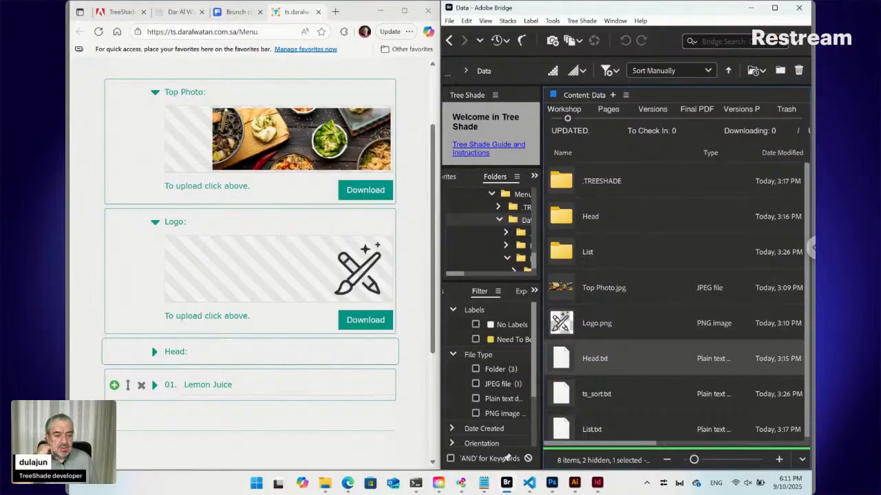
# Expand the Head section of the online form, match its fields with the files in Bridge's Head folder, and return to the Data folder.
pyautogui.keyDown('ctrl'); pyautogui.click(587, 222); pyautogui.keyUp('ctrl')
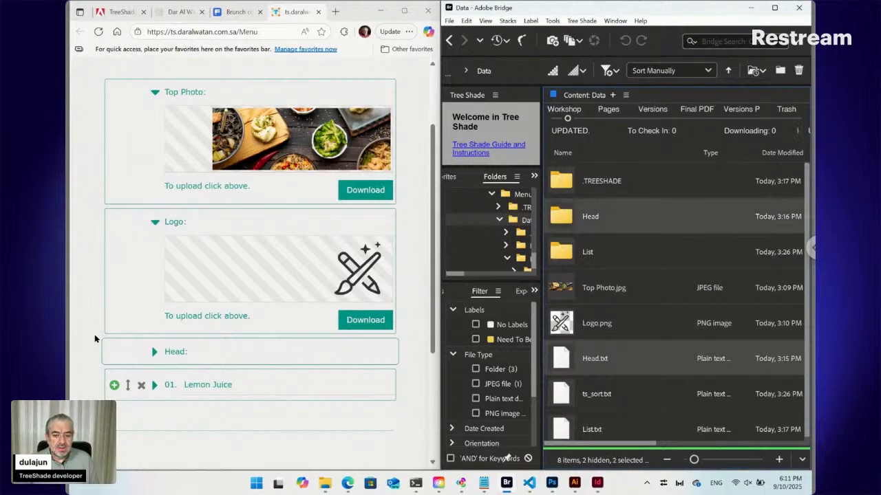
pyautogui.click(153, 352)
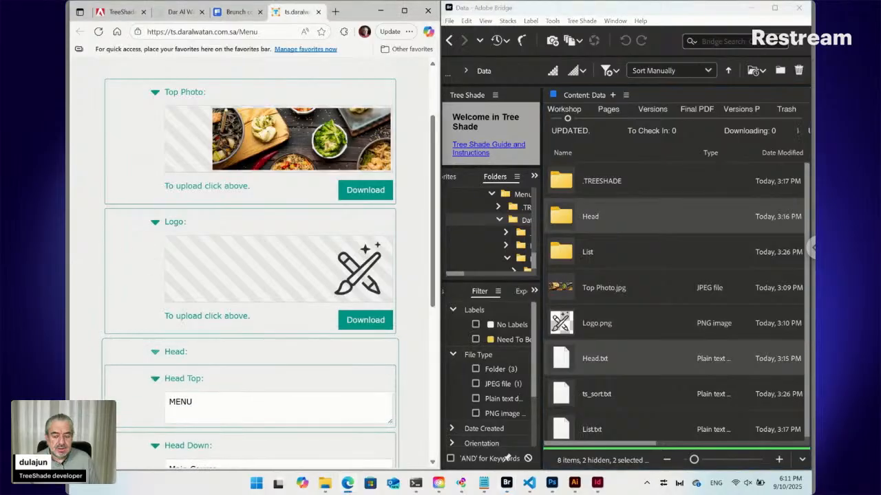
pyautogui.scroll(-1, 153, 353)
pyautogui.scroll(-2, 153, 352)
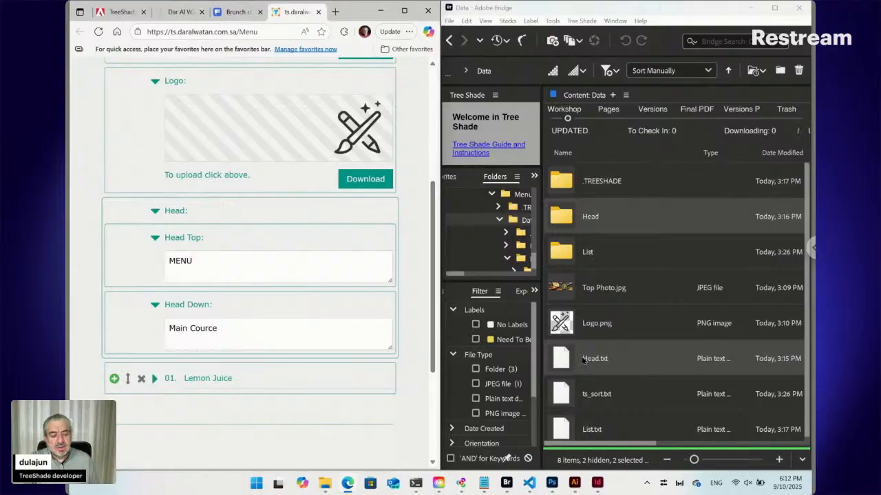
pyautogui.click(564, 218)
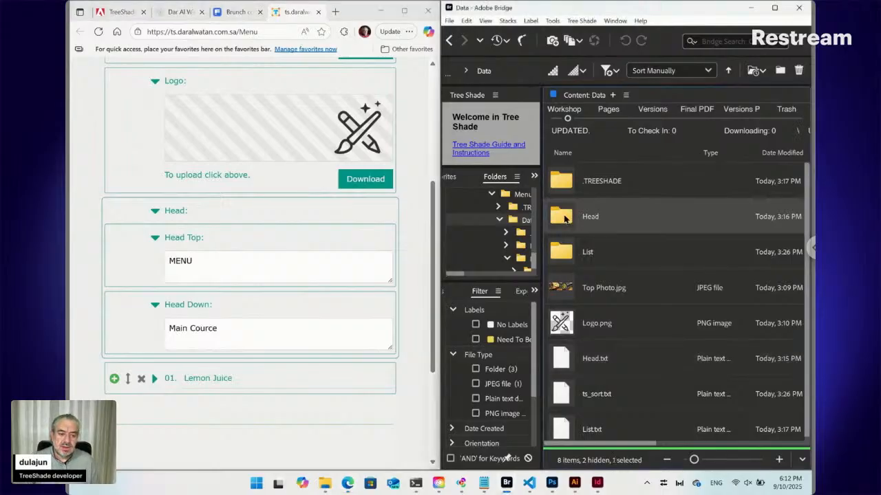
pyautogui.doubleClick(565, 219)
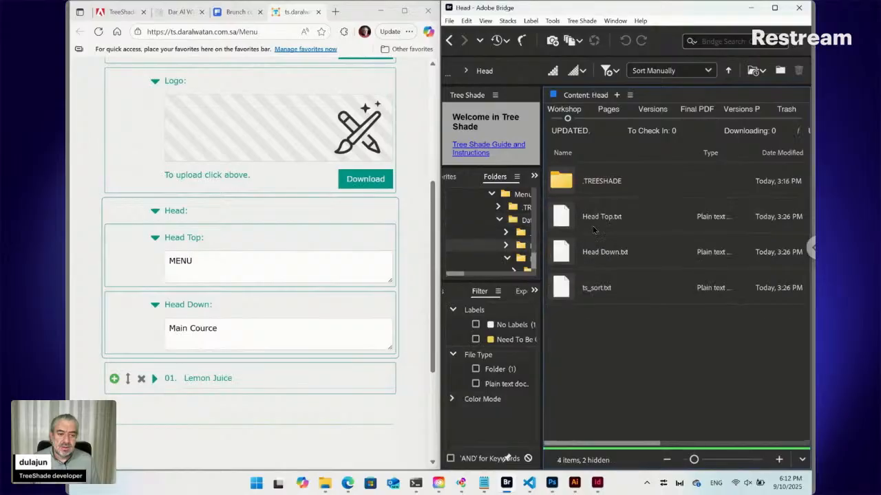
pyautogui.click(449, 40)
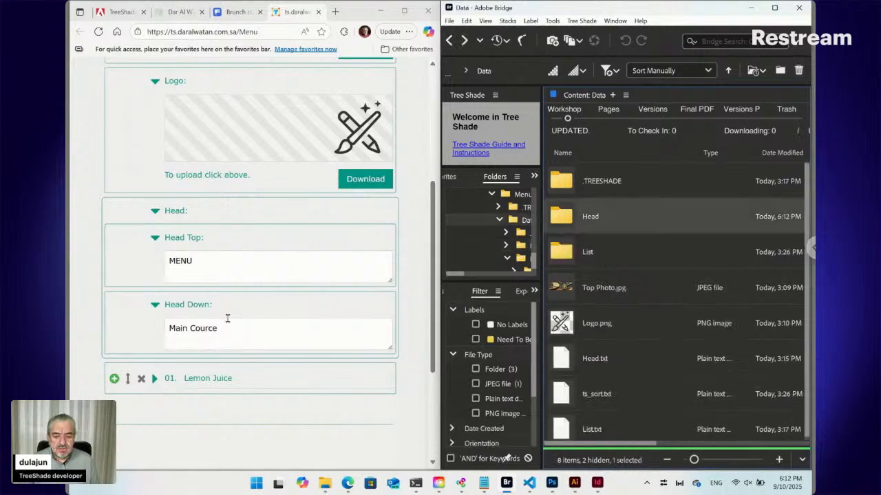
# Select List.txt and the List folder in Bridge, compare them with the Freepik brunch menu template, and return to the online form.
pyautogui.scroll(-2, 227, 319)
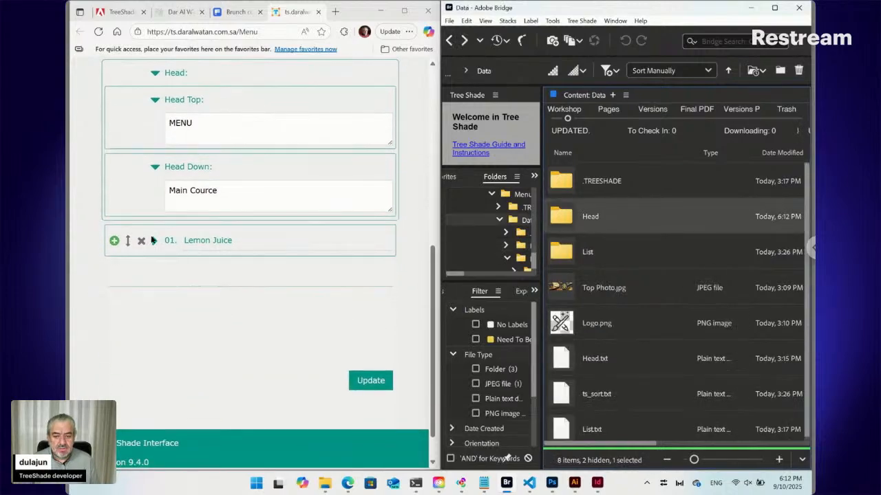
pyautogui.scroll(-1, 632, 351)
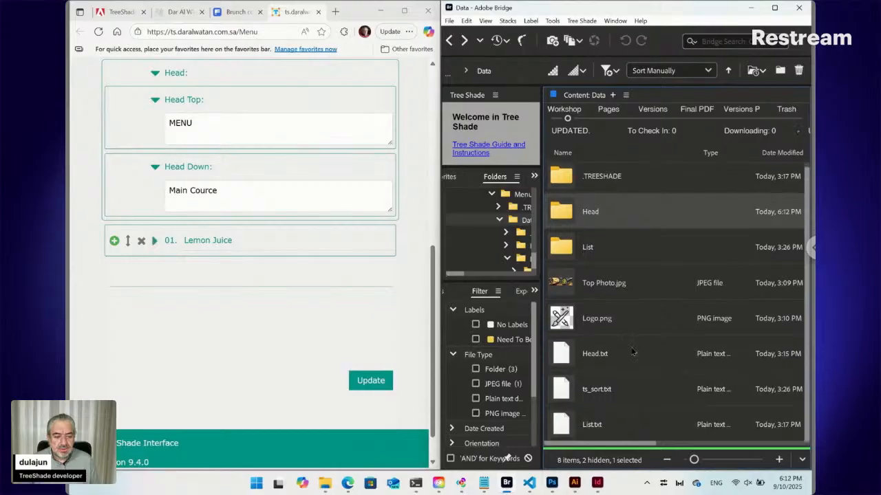
pyautogui.click(602, 430)
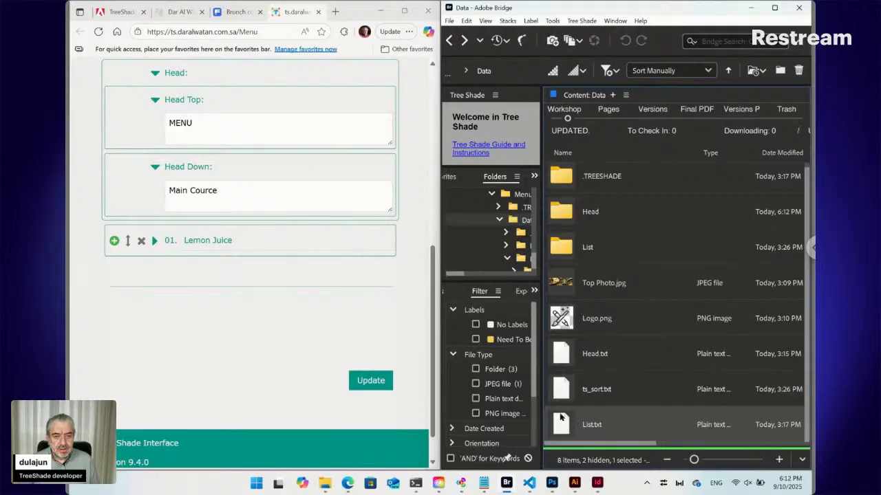
pyautogui.click(237, 12)
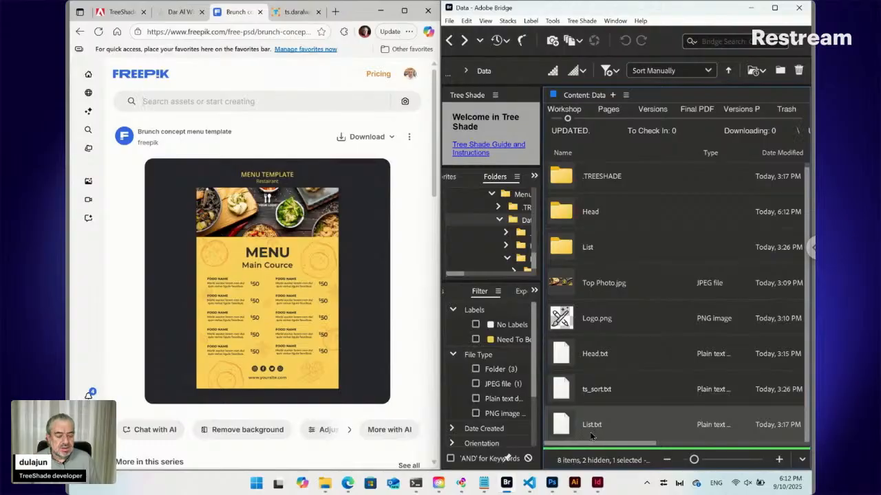
pyautogui.keyDown('ctrl'); pyautogui.click(568, 249); pyautogui.keyUp('ctrl')
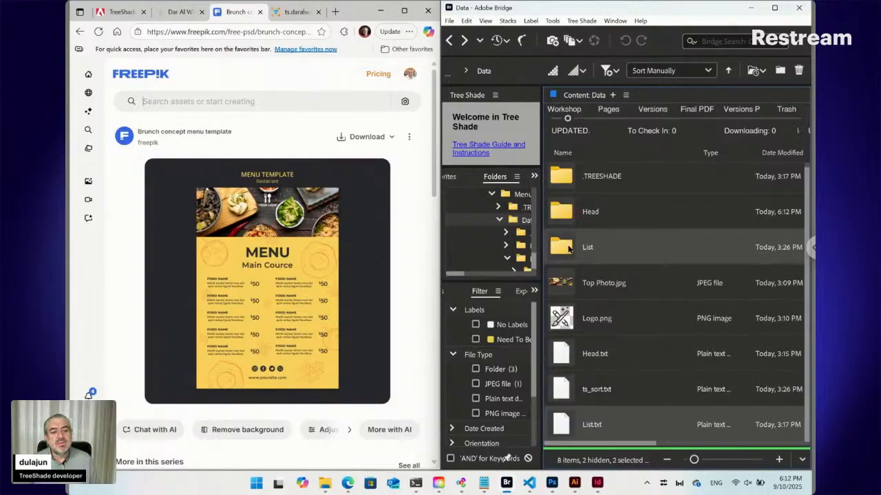
pyautogui.click(289, 12)
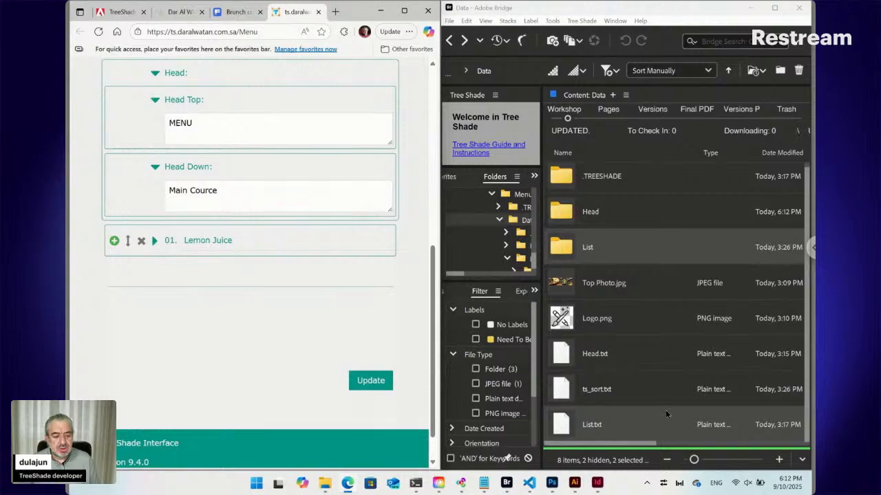
# Open the List folder in Bridge and select the ID12345 [Lemon Juice].txt file.
pyautogui.click(563, 250)
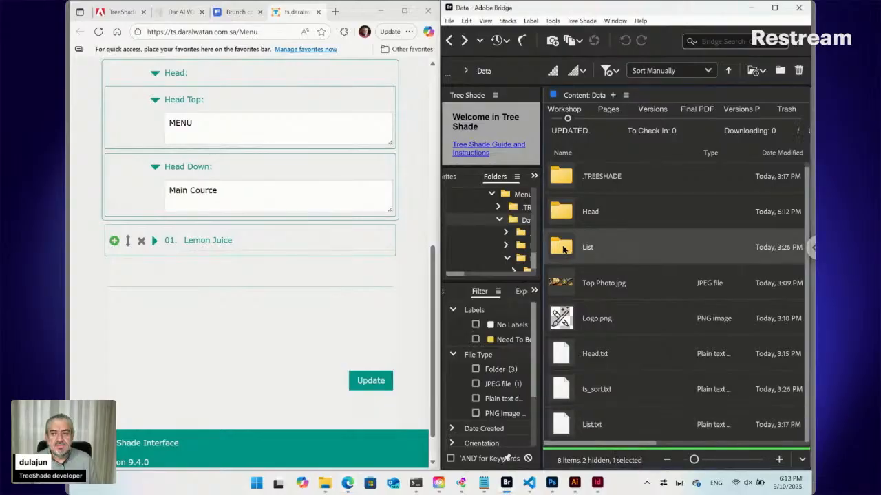
pyautogui.doubleClick(562, 250)
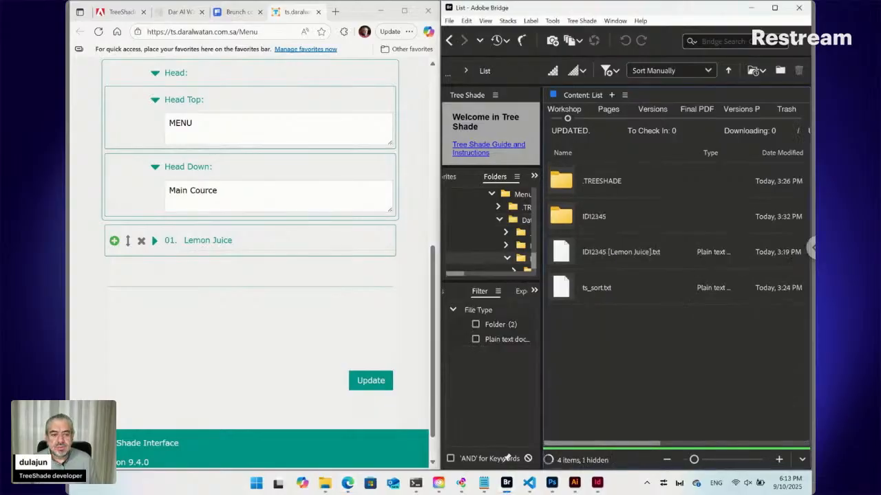
pyautogui.click(595, 258)
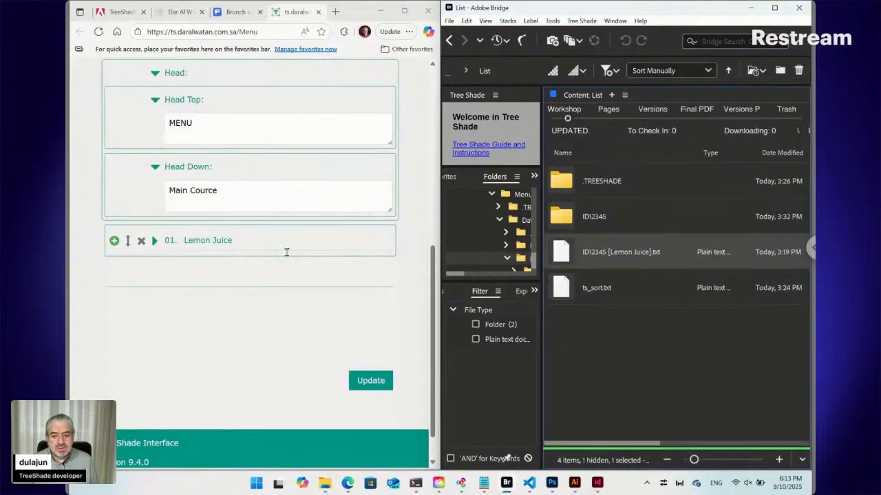
# Add a second list entry below Lemon Juice in the online form and delete it again.
pyautogui.click(115, 242)
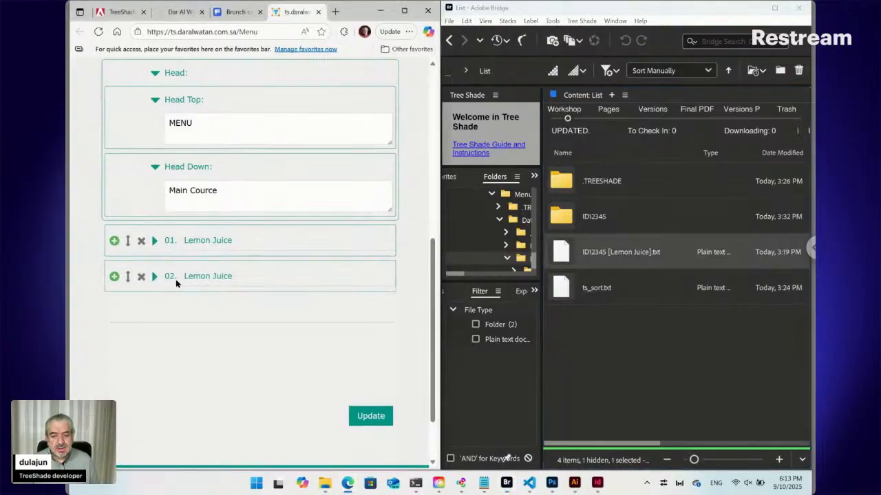
pyautogui.click(141, 278)
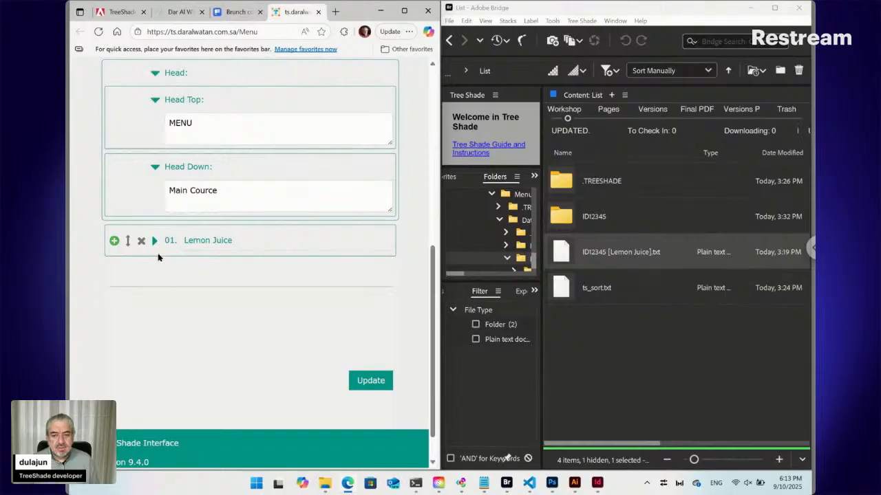
# Expand the Lemon Juice entry in the form, match its fields with the ID12345 folder's files in Bridge, and return to the List folder.
pyautogui.click(155, 241)
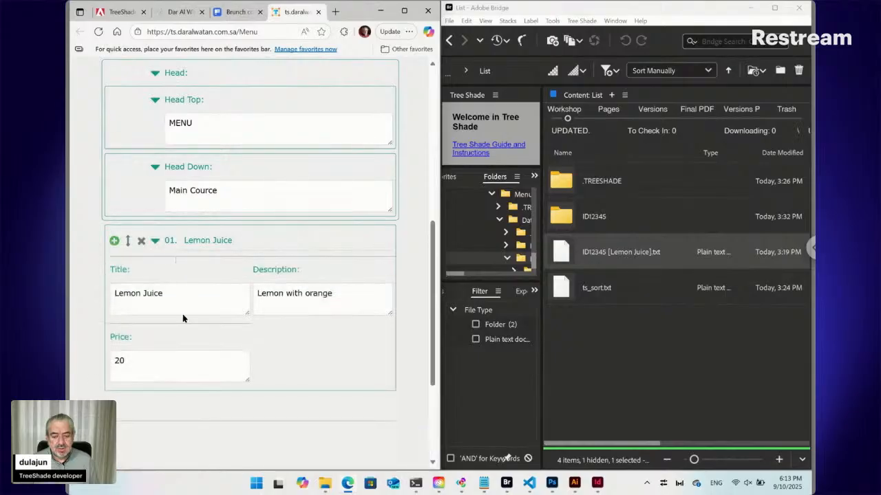
pyautogui.click(575, 219)
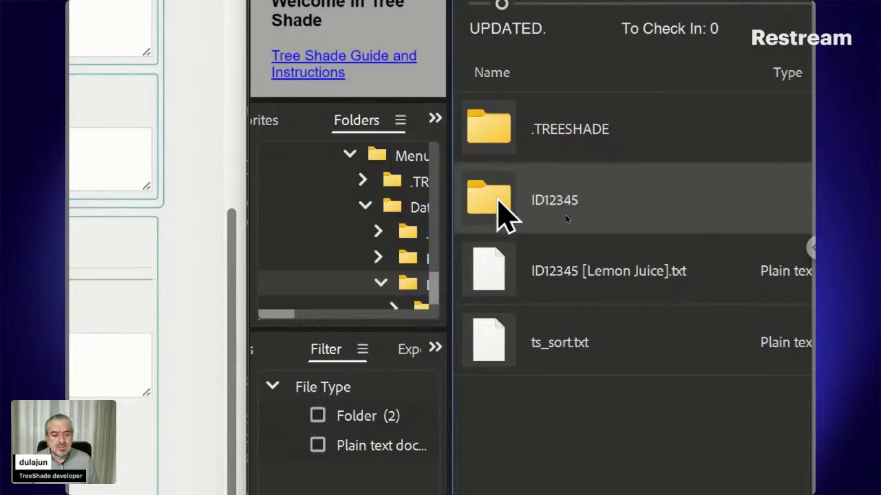
pyautogui.doubleClick(498, 198)
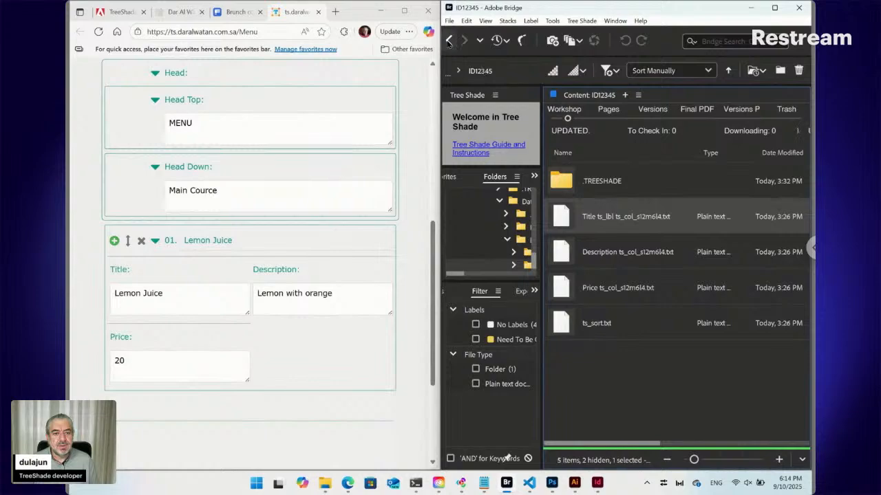
pyautogui.click(448, 39)
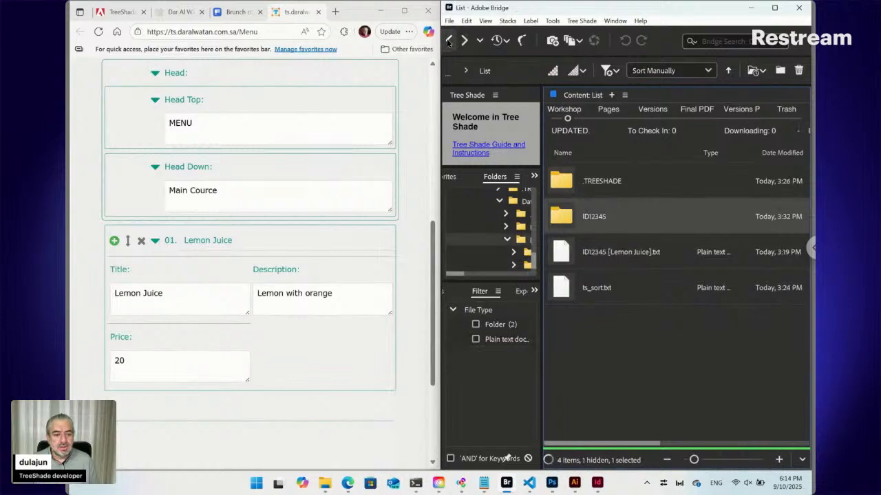
# Point out ID12345 [Lemon Juice].txt, reopen the ID12345 folder, and select its Title, Description and Price text files.
pyautogui.click(602, 259)
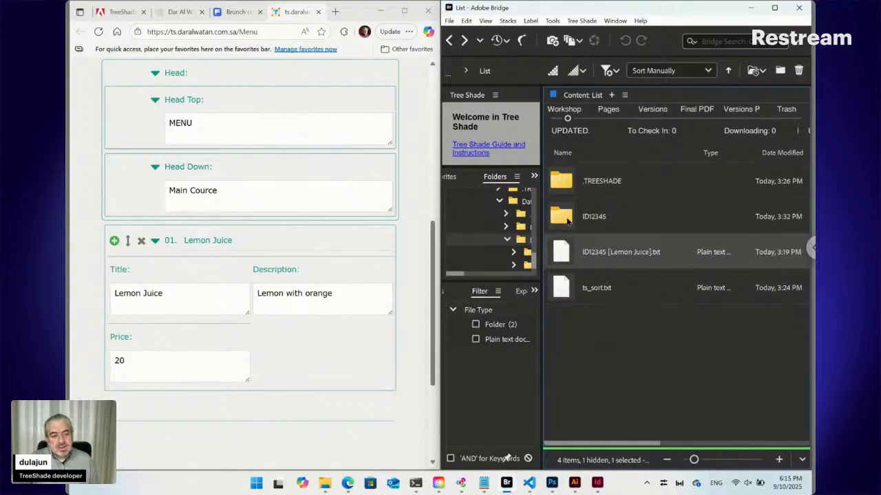
pyautogui.click(569, 220)
pyautogui.doubleClick(569, 219)
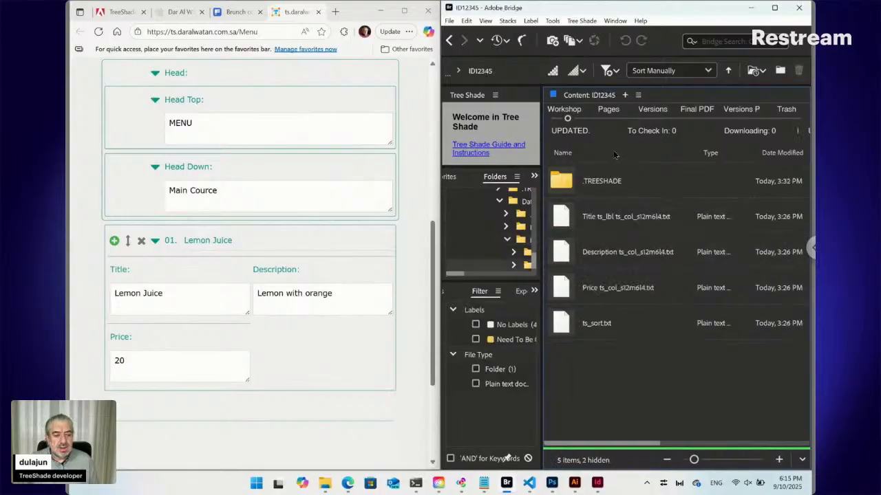
pyautogui.click(607, 219)
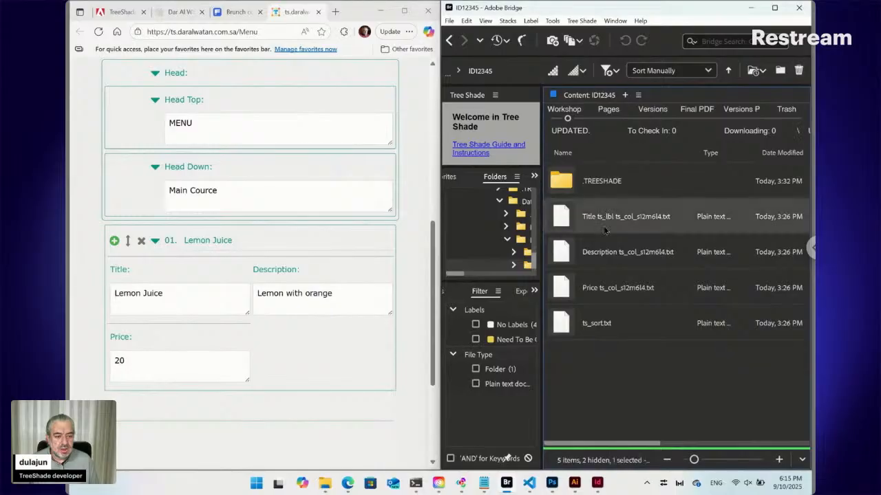
pyautogui.keyDown('shift'); pyautogui.click(610, 284); pyautogui.keyUp('shift')
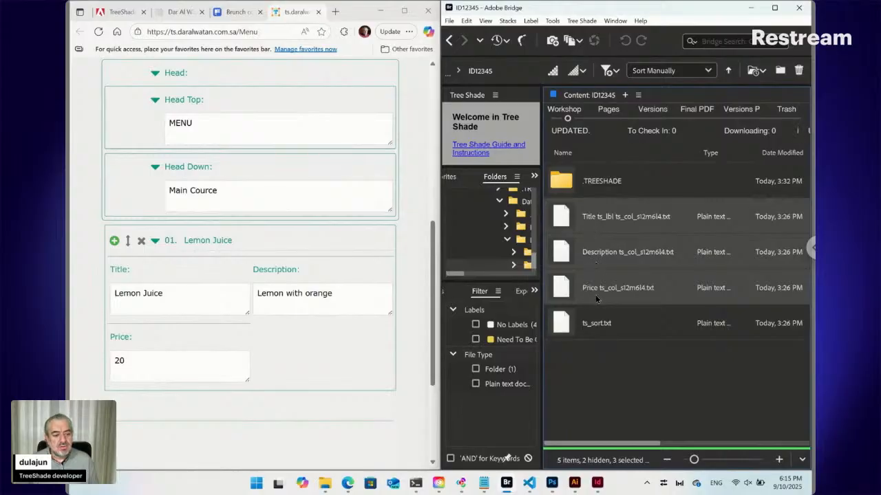
# Compare the Freepik brunch menu template with the Title text file in Bridge, and return to the online form.
pyautogui.click(242, 18)
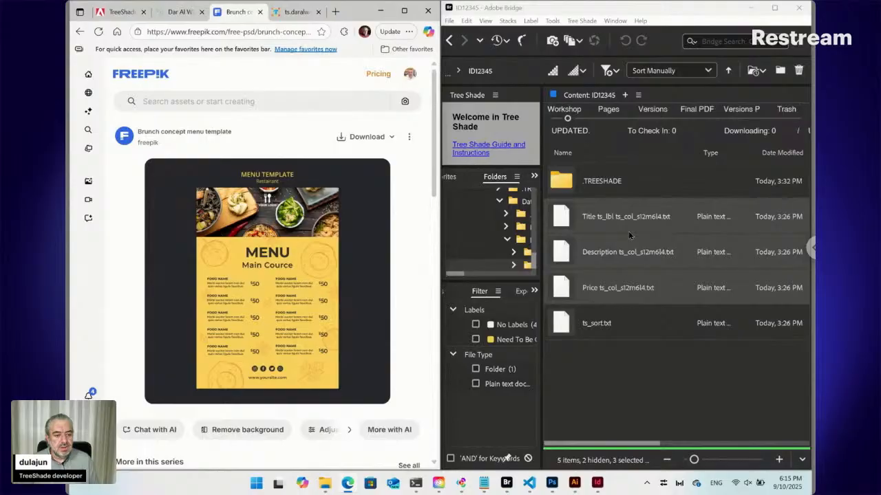
pyautogui.click(610, 223)
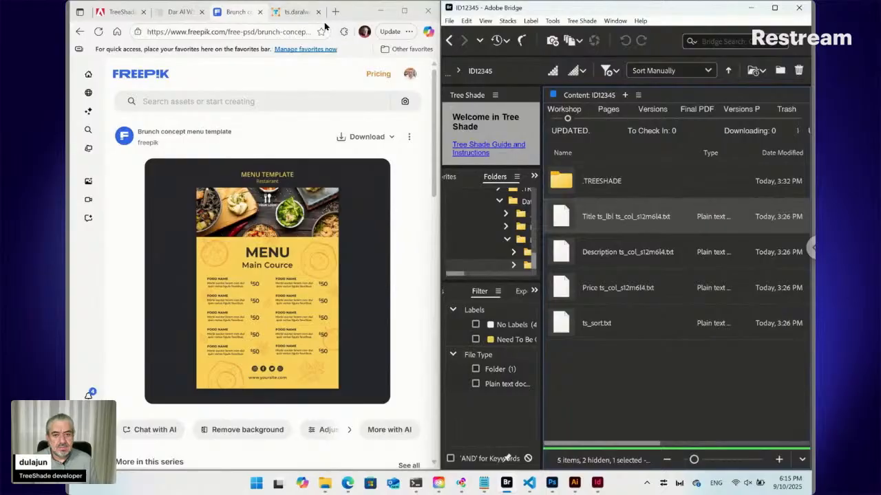
pyautogui.click(295, 14)
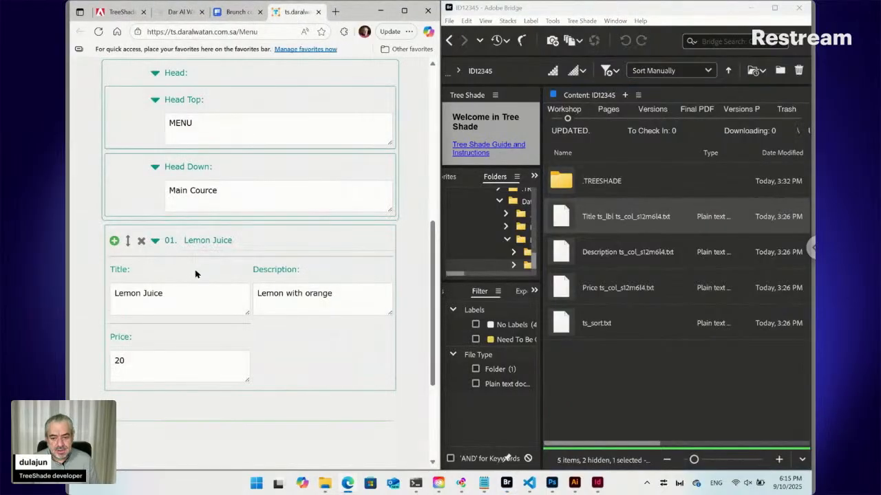
# Rename the Lemon Juice entry to "New" in its heading, and extend its Title field to "New ffdf".
pyautogui.click(214, 241)
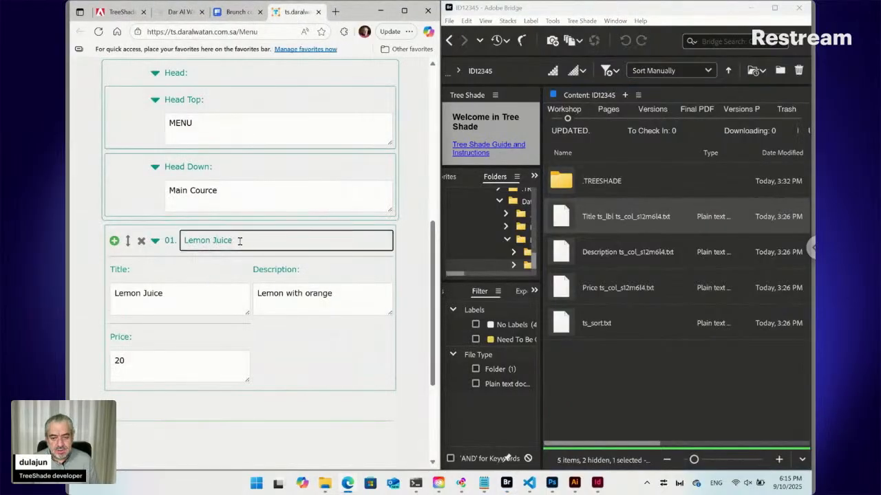
pyautogui.moveTo(234, 241); pyautogui.dragTo(182, 240)
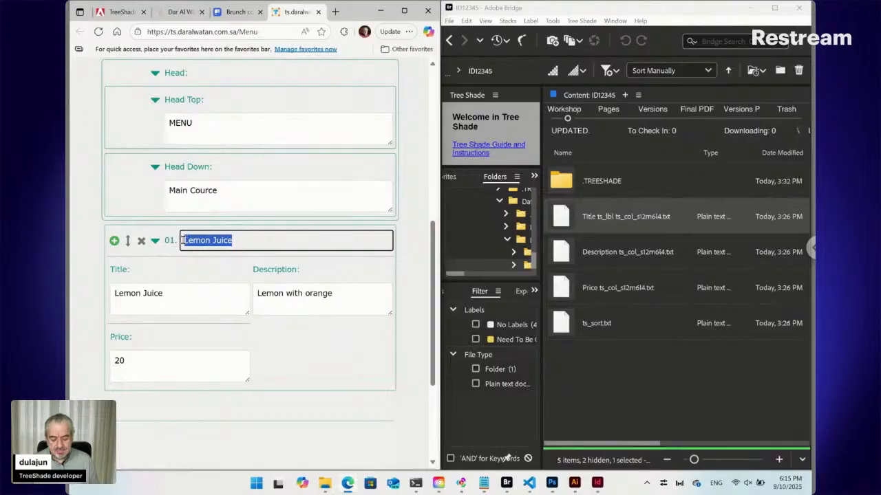
pyautogui.write('New')
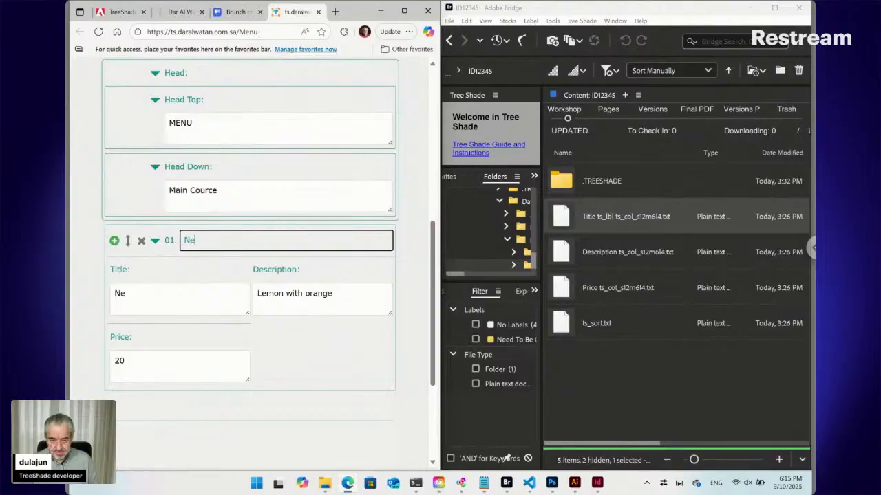
pyautogui.click(139, 293)
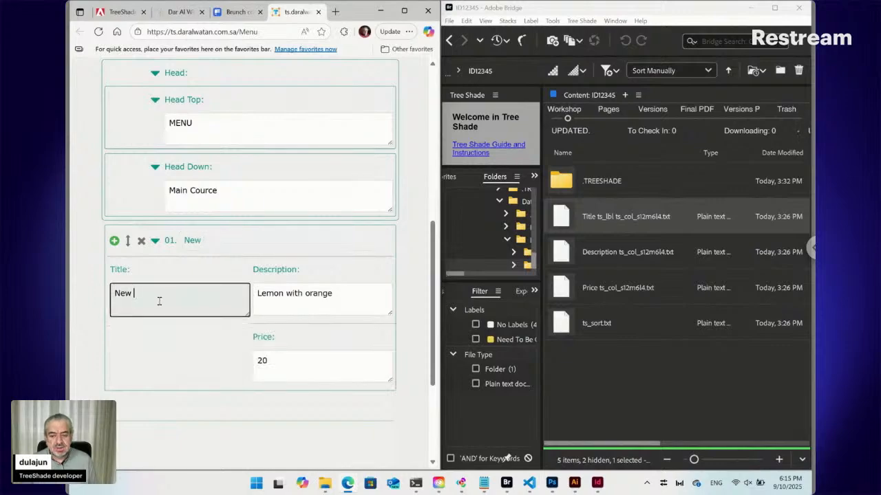
pyautogui.write('ffdf')
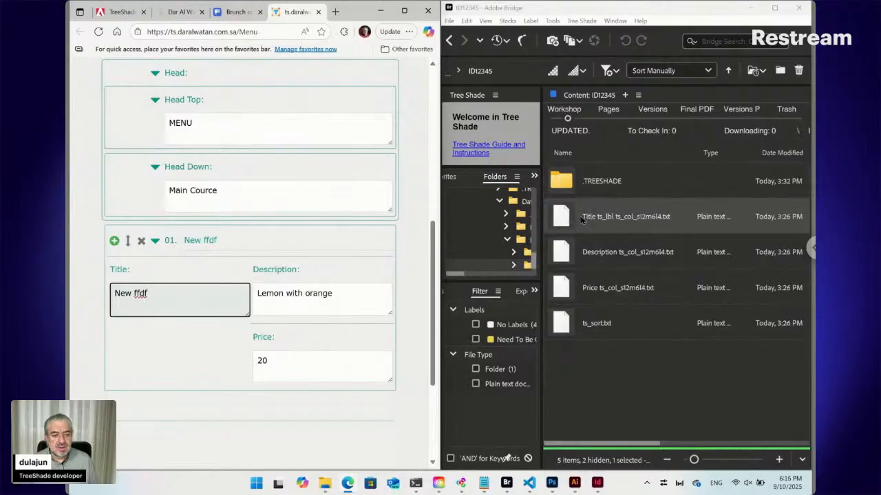
# Highlight the renamed entry's heading text in the form and return to the List folder in Bridge.
pyautogui.click(208, 240)
pyautogui.moveTo(216, 240); pyautogui.dragTo(184, 240)
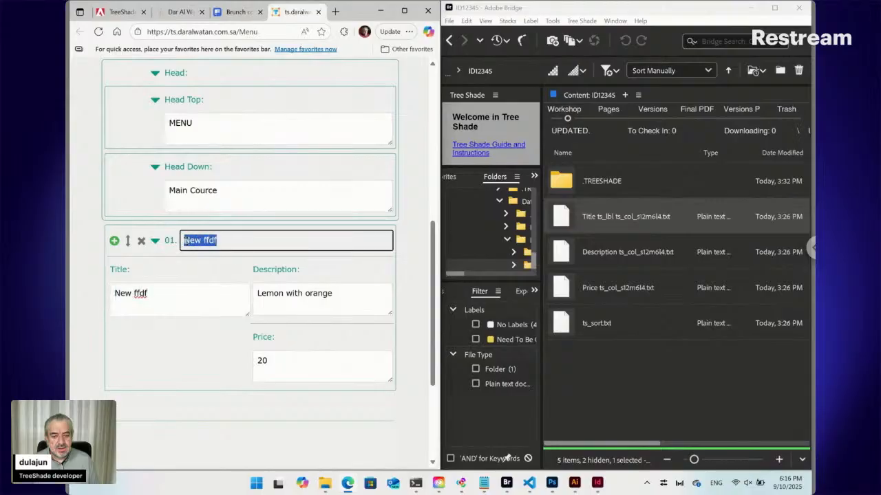
pyautogui.click(449, 40)
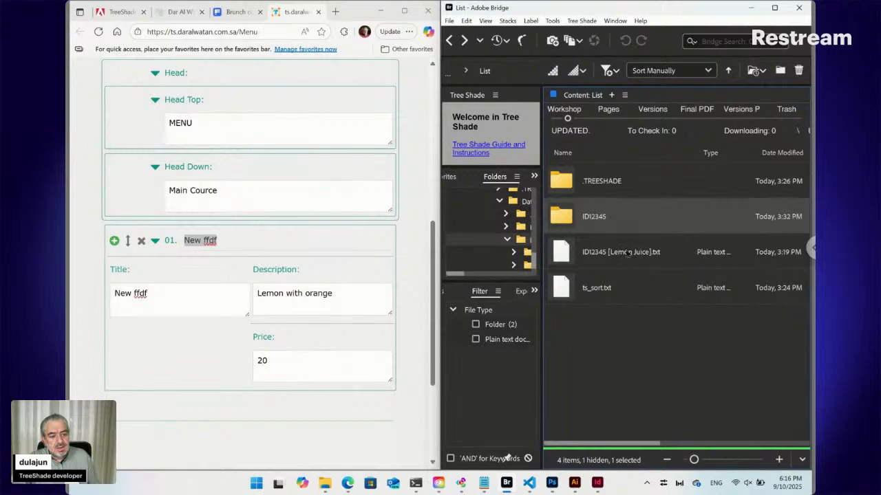
# Open the ID12345 folder, select its Title text file, and go back to the List folder.
pyautogui.doubleClick(572, 219)
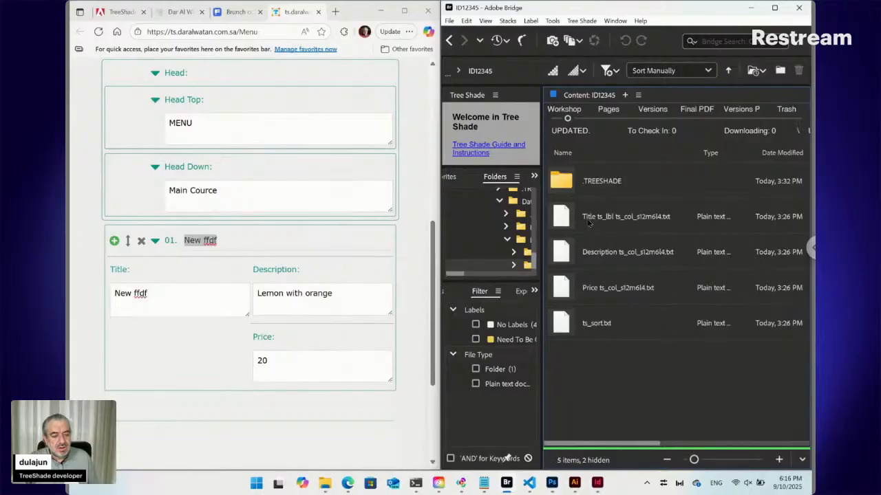
pyautogui.click(587, 220)
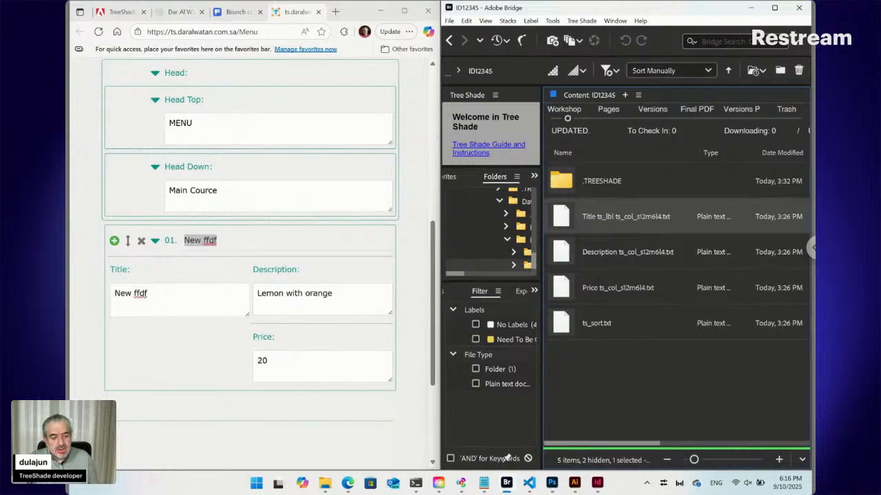
pyautogui.click(450, 42)
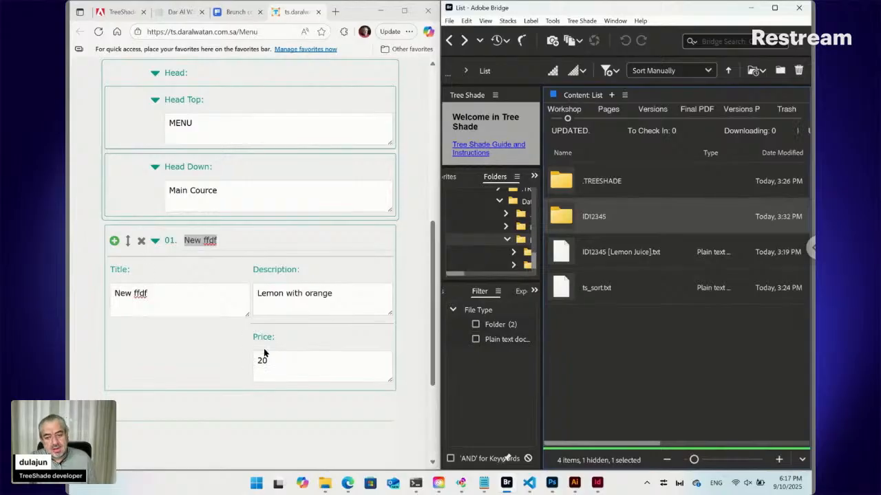
# Check the Description and Price fields' column layout in the online form at narrow, full-screen and medium browser widths.
pyautogui.click(274, 293)
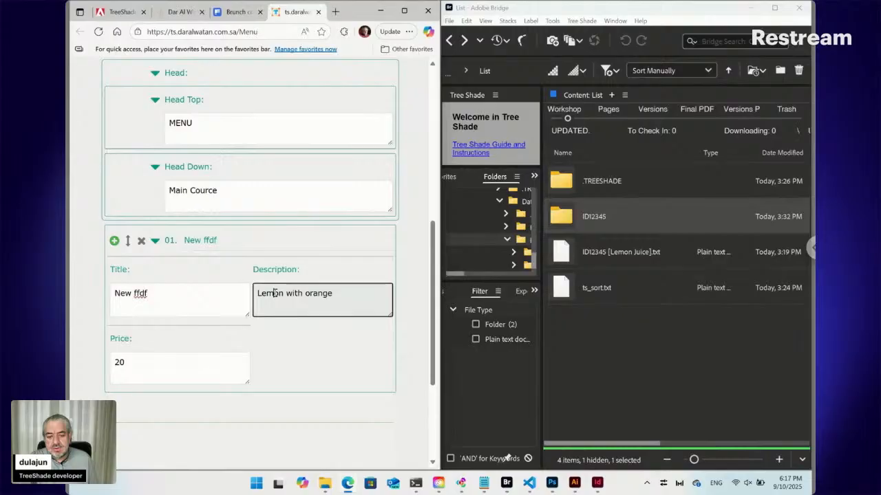
pyautogui.click(198, 367)
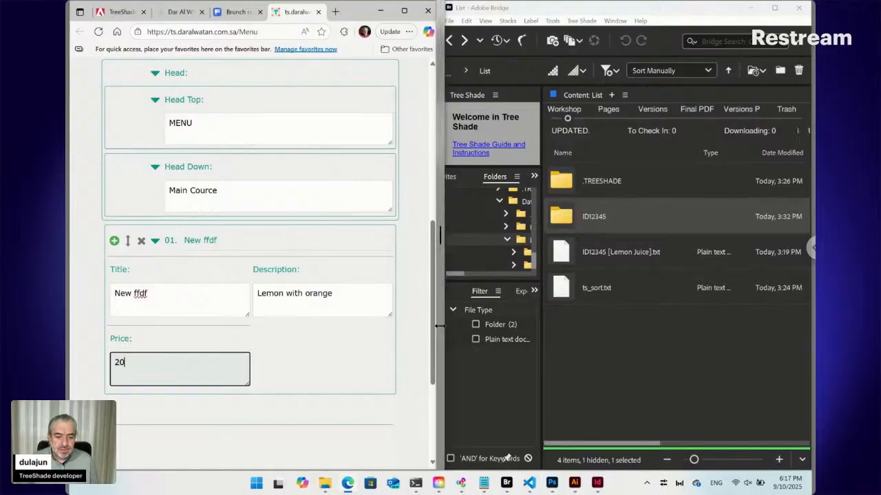
pyautogui.moveTo(443, 331)
pyautogui.mouseDown()
pyautogui.moveTo(574, 328)
pyautogui.moveTo(435, 330)
pyautogui.mouseUp()
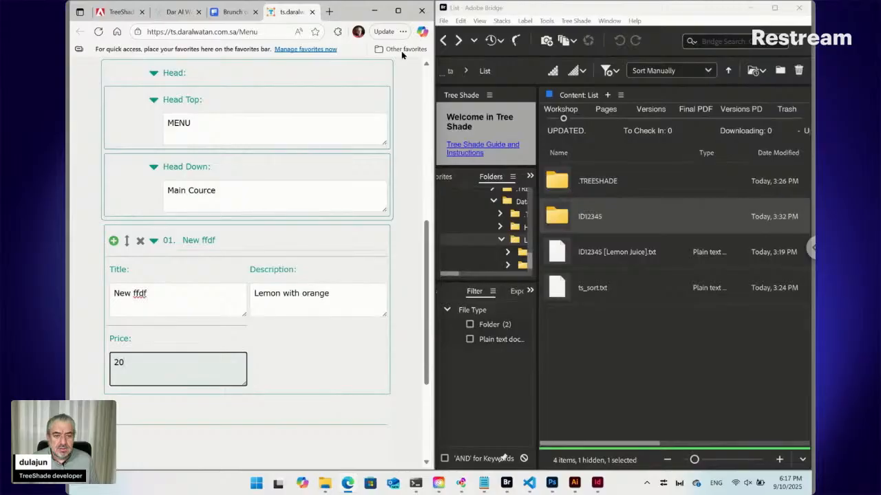
pyautogui.click(397, 11)
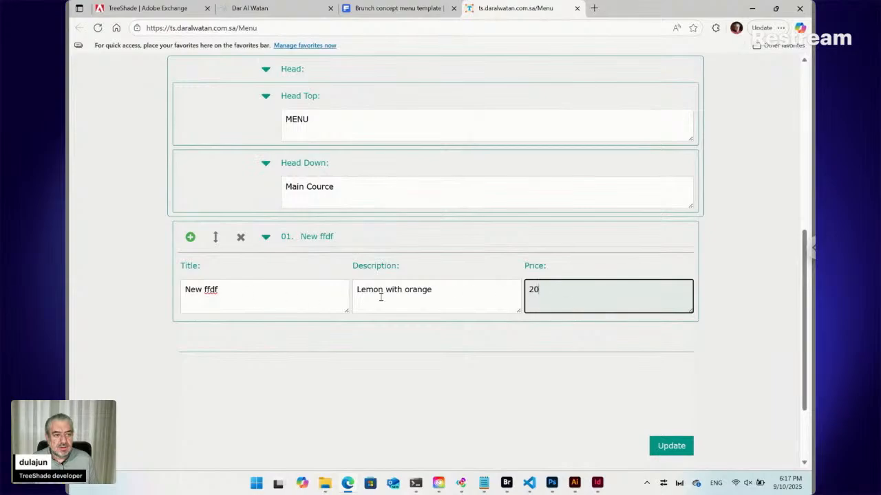
pyautogui.click(775, 8)
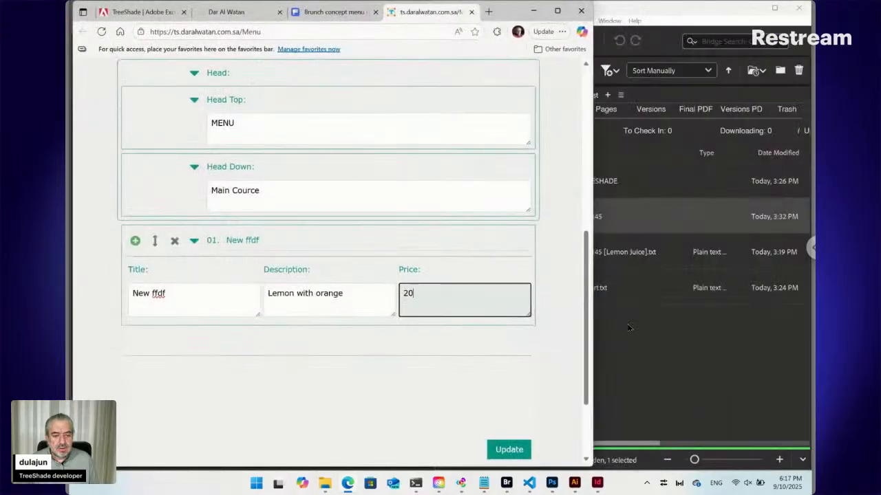
# Switch to Bridge, reopen the ID12345 folder to show its field text files, and return to the online form.
pyautogui.click(627, 328)
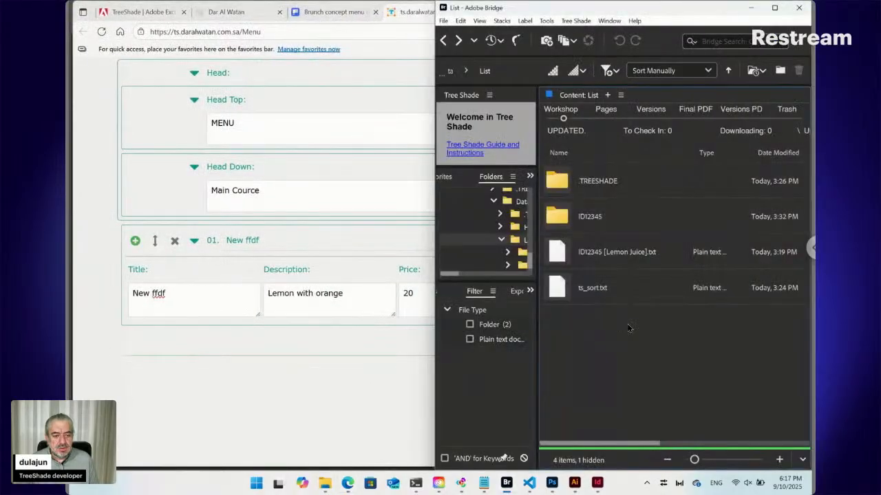
pyautogui.doubleClick(556, 221)
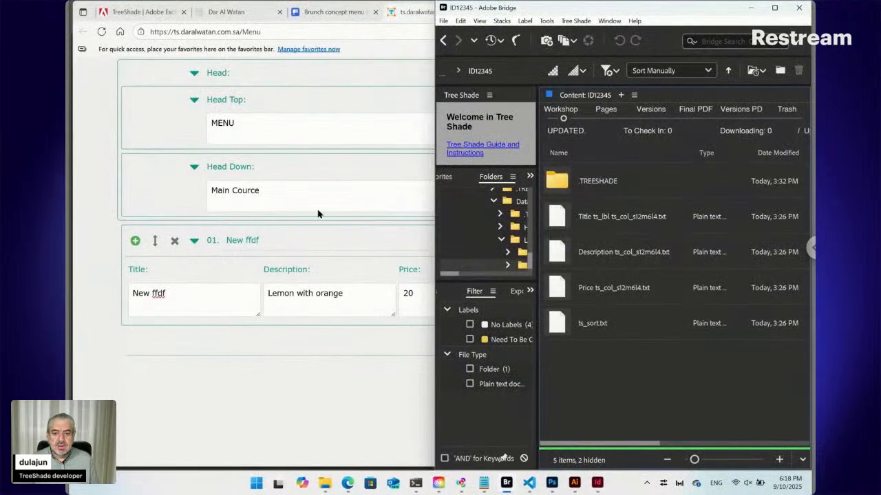
pyautogui.click(114, 186)
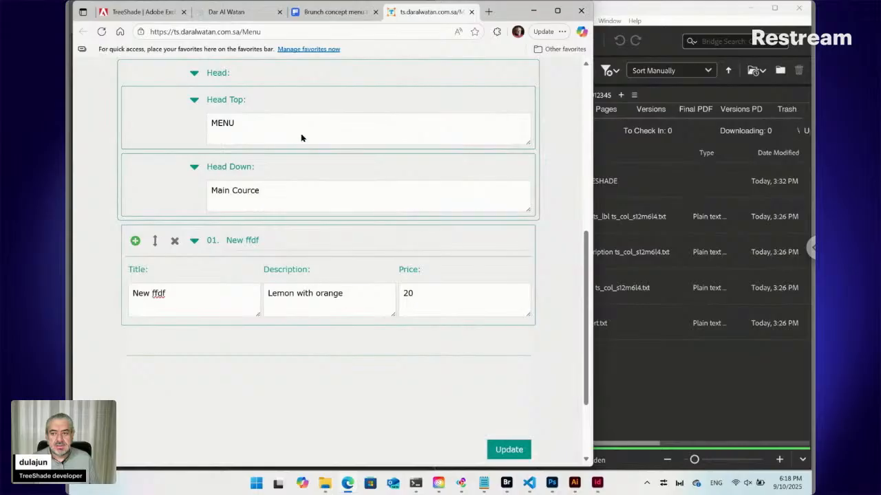
# Maximize the browser, load w3schools.com in a new tab, and open its W3.CSS tutorial.
pyautogui.click(557, 10)
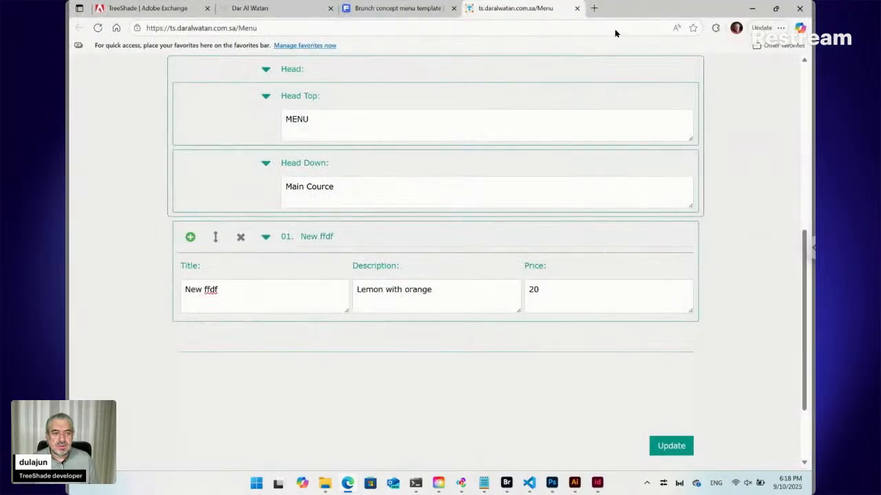
pyautogui.click(596, 9)
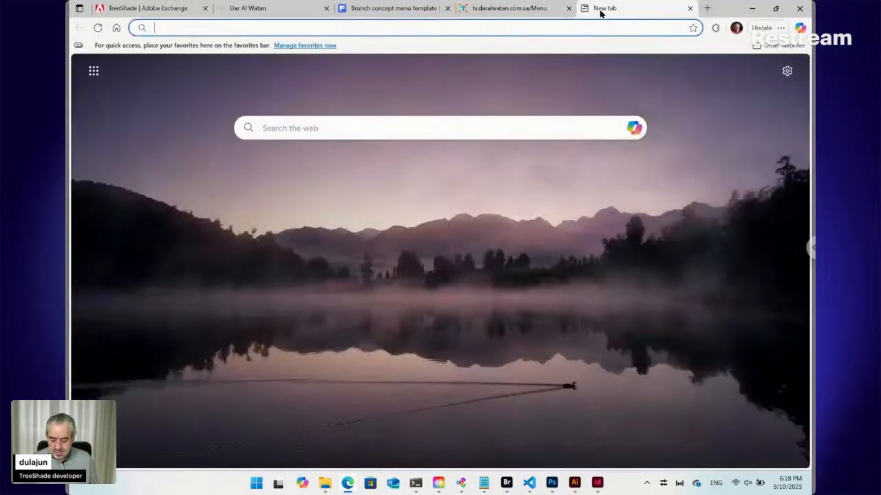
pyautogui.write('w3sch')
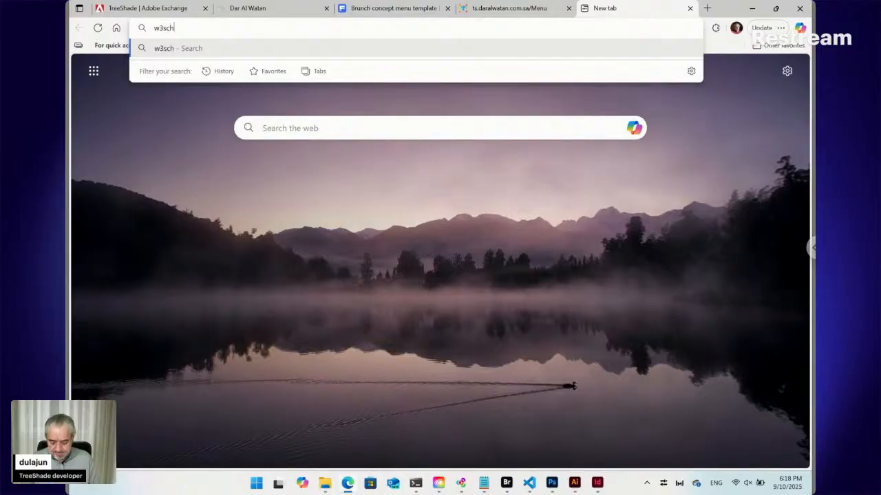
pyautogui.write('ools')
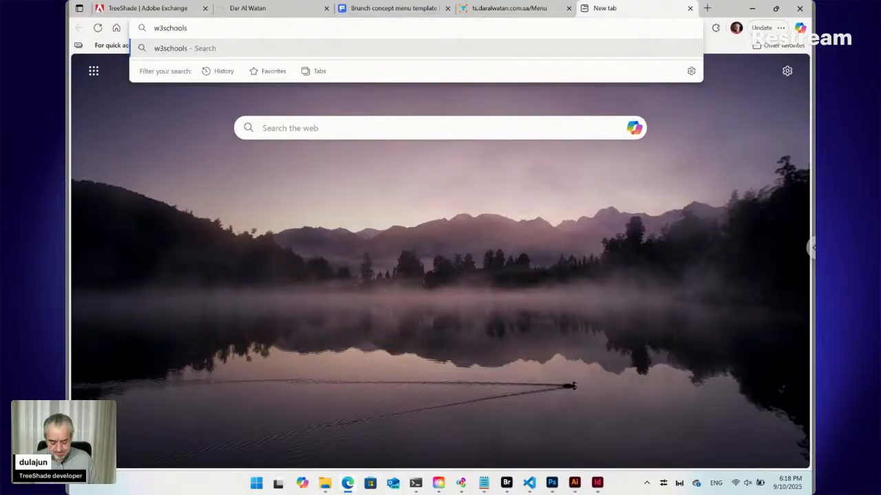
pyautogui.write('.com')
pyautogui.press('Return')
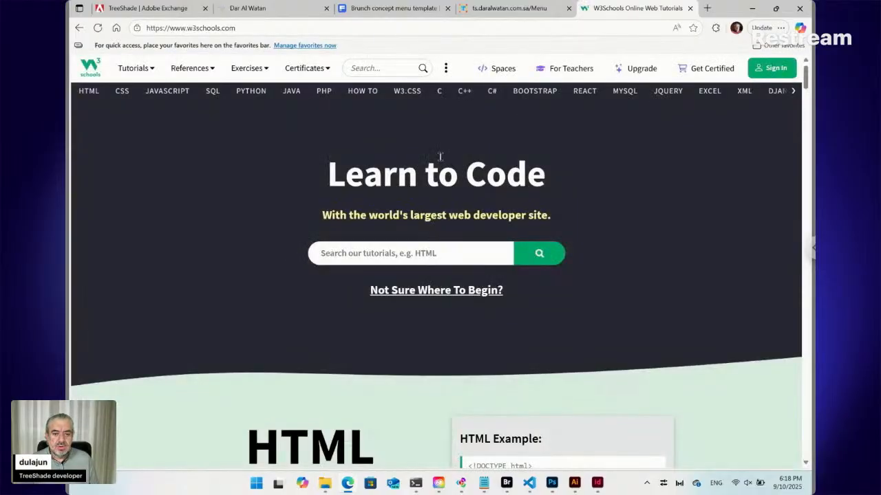
pyautogui.click(405, 93)
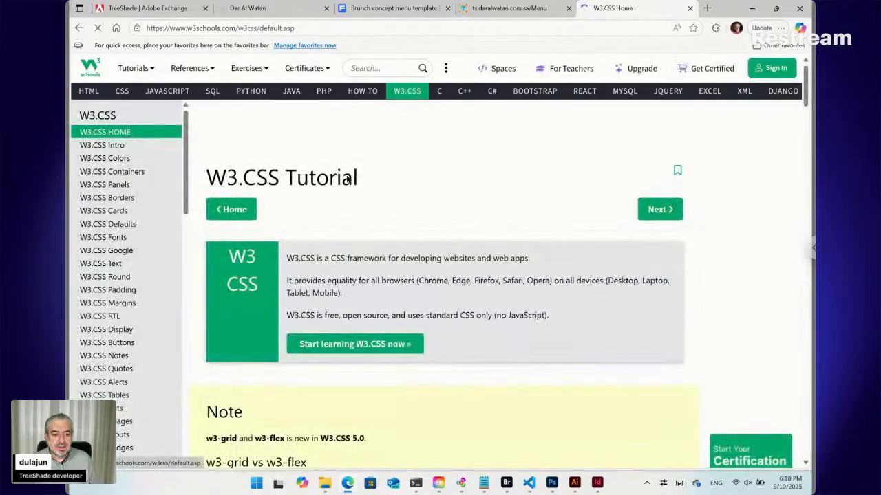
# Examine the W3.CSS tutorial's example code and look through its list of topics from Intro to Mobile.
pyautogui.scroll(-2, 341, 184)
pyautogui.scroll(-4, 340, 181)
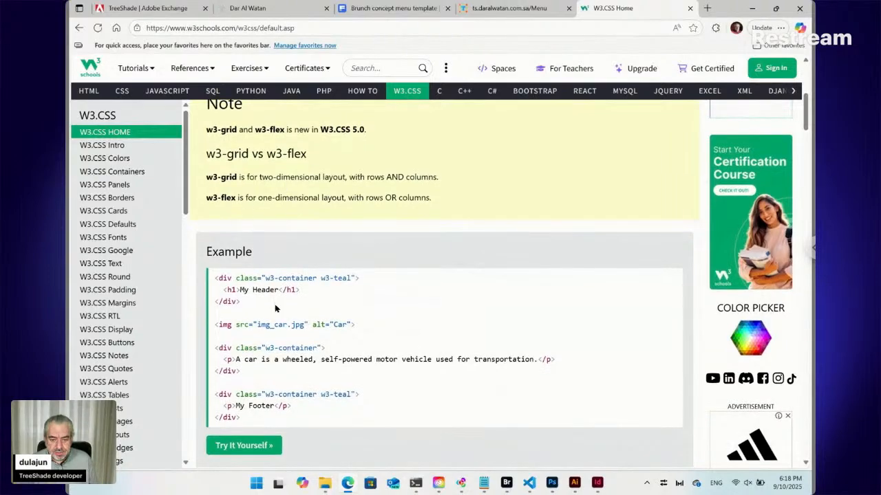
pyautogui.scroll(-3, 127, 321)
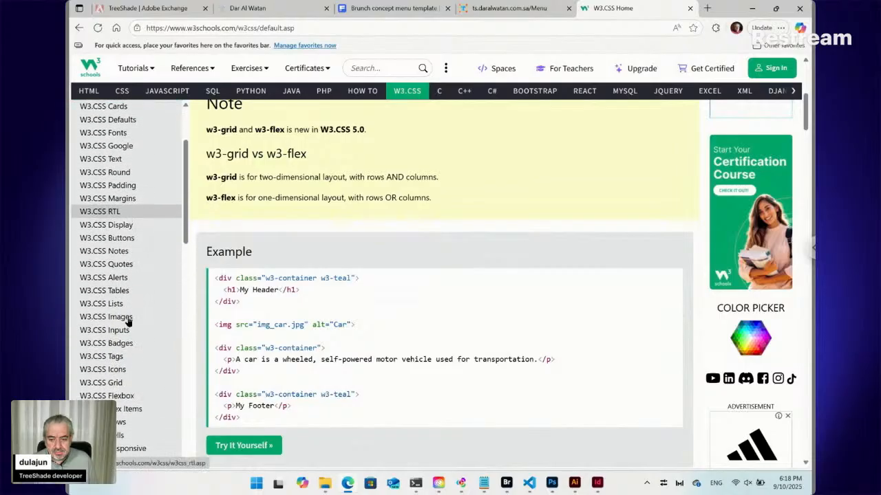
pyautogui.scroll(-4, 127, 321)
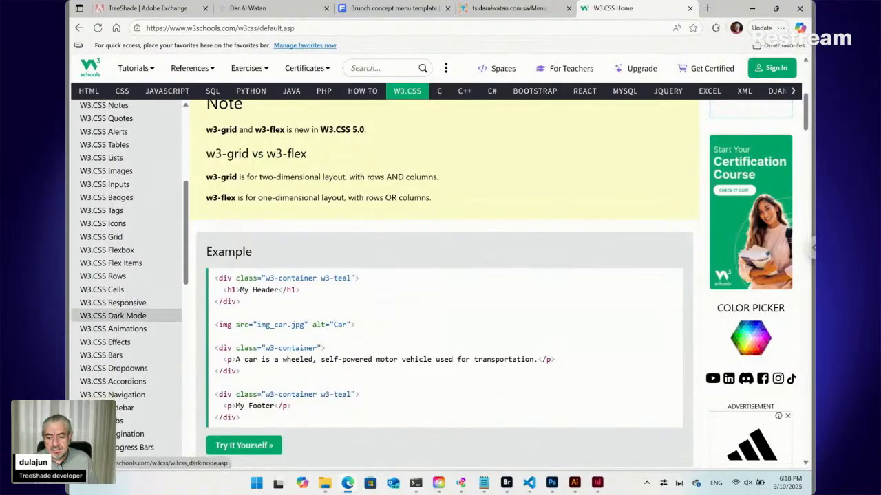
pyautogui.scroll(-6, 128, 322)
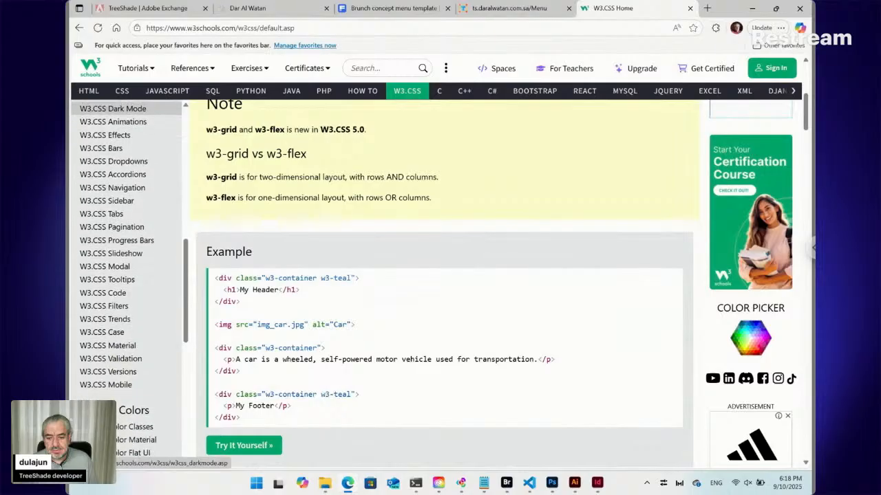
pyautogui.scroll(-1, 127, 321)
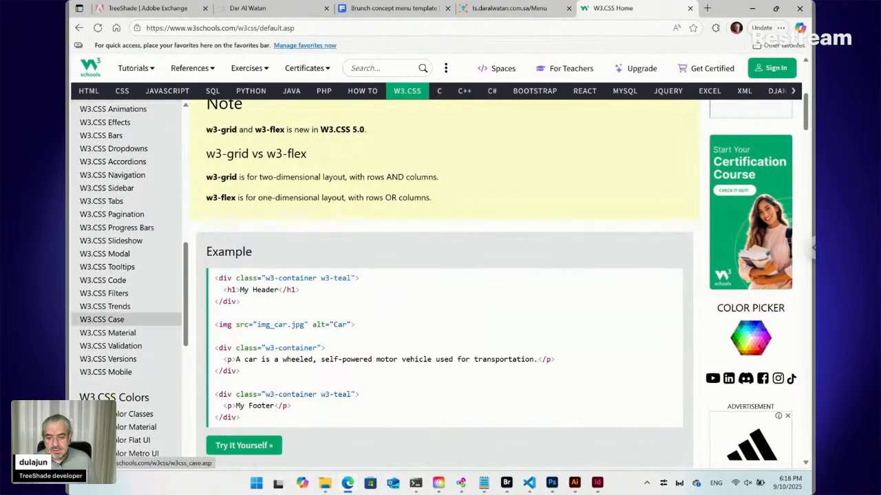
pyautogui.scroll(5, 127, 321)
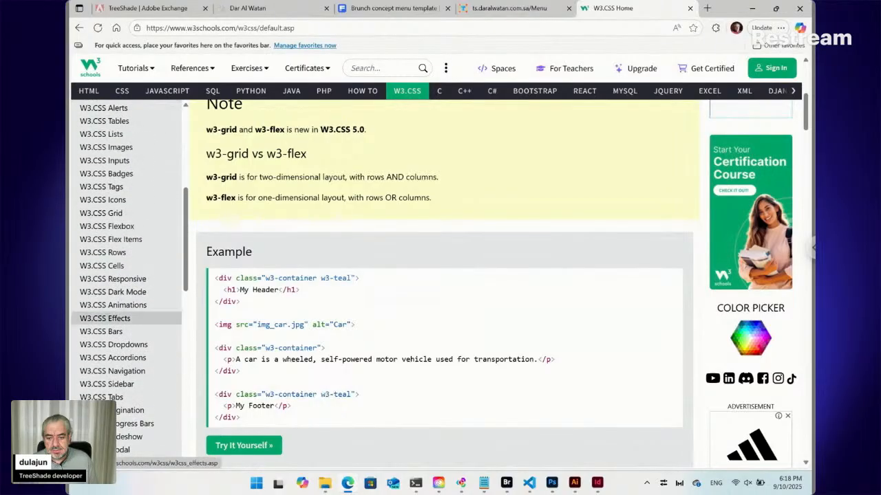
pyautogui.scroll(4, 127, 275)
pyautogui.scroll(2, 127, 275)
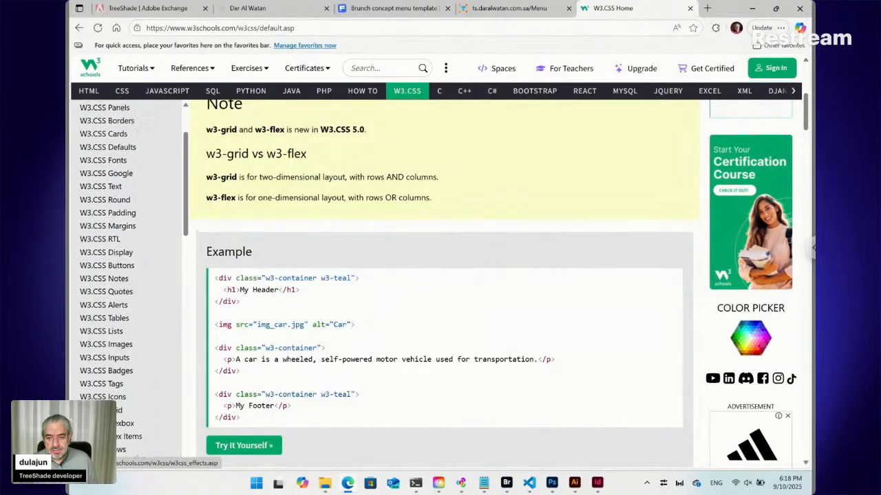
pyautogui.scroll(2, 147, 263)
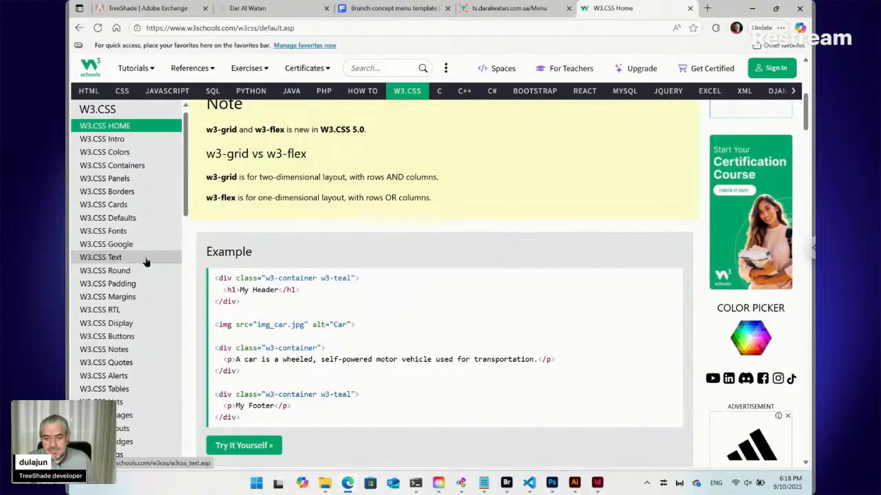
pyautogui.scroll(-3, 146, 261)
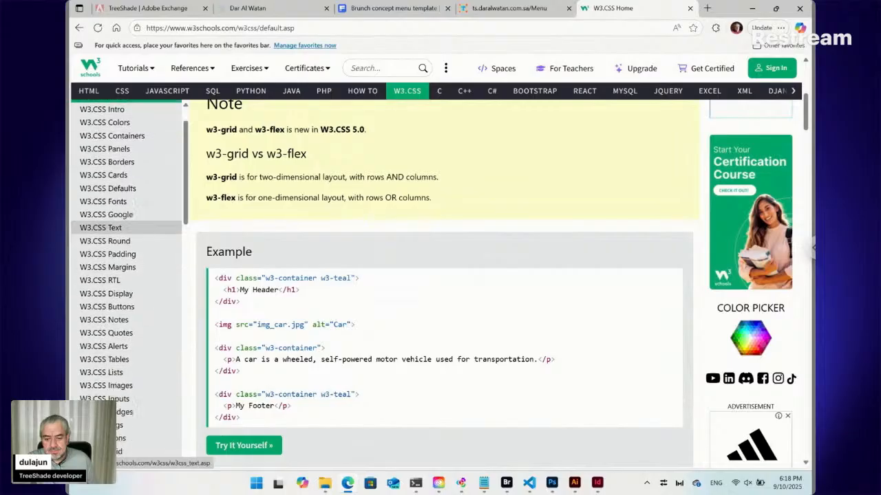
pyautogui.scroll(-2, 138, 163)
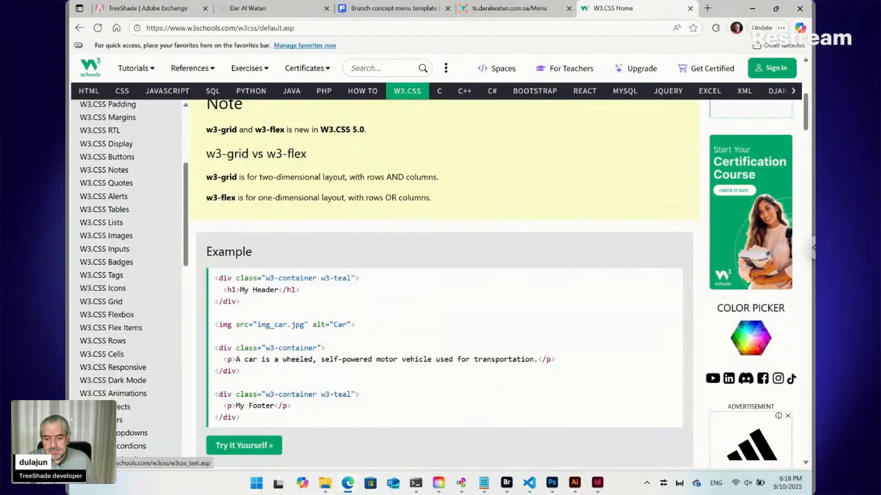
pyautogui.scroll(-5, 124, 262)
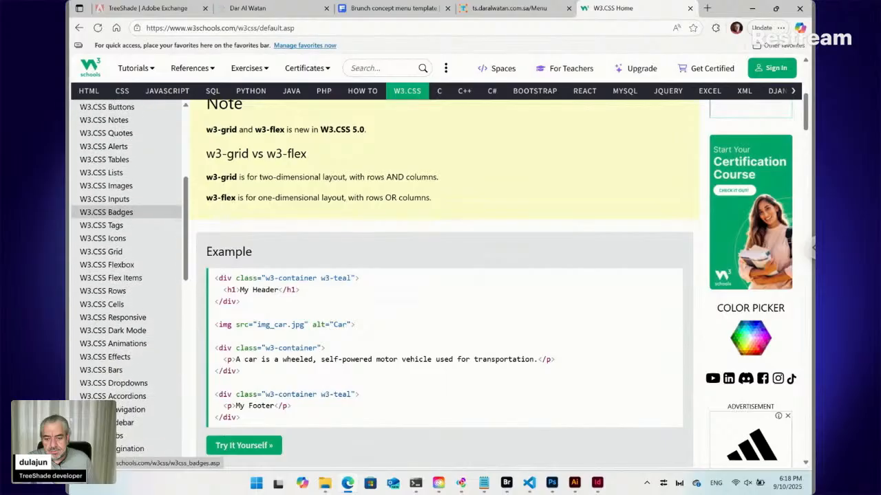
pyautogui.scroll(-2, 117, 275)
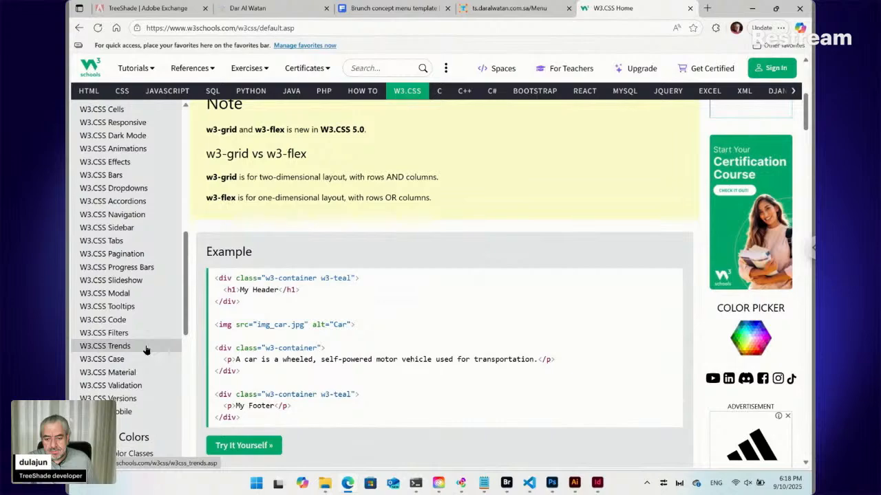
pyautogui.scroll(10, 145, 351)
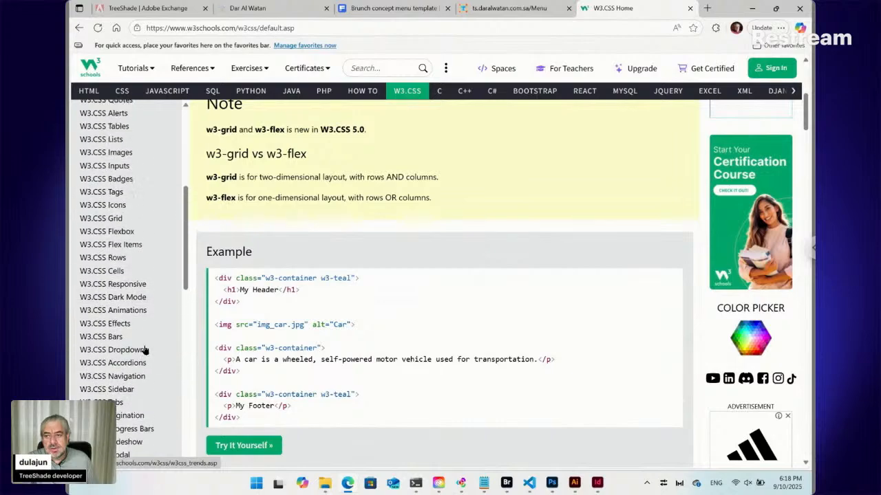
pyautogui.scroll(3, 138, 428)
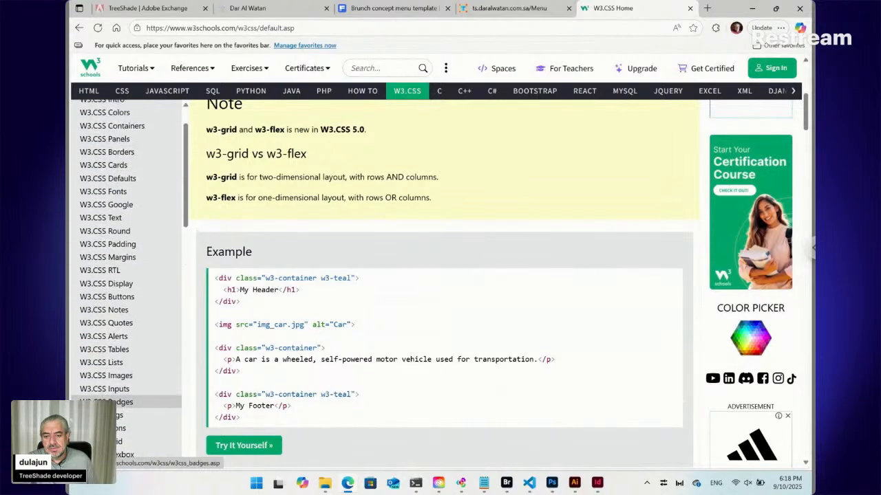
pyautogui.scroll(2, 131, 275)
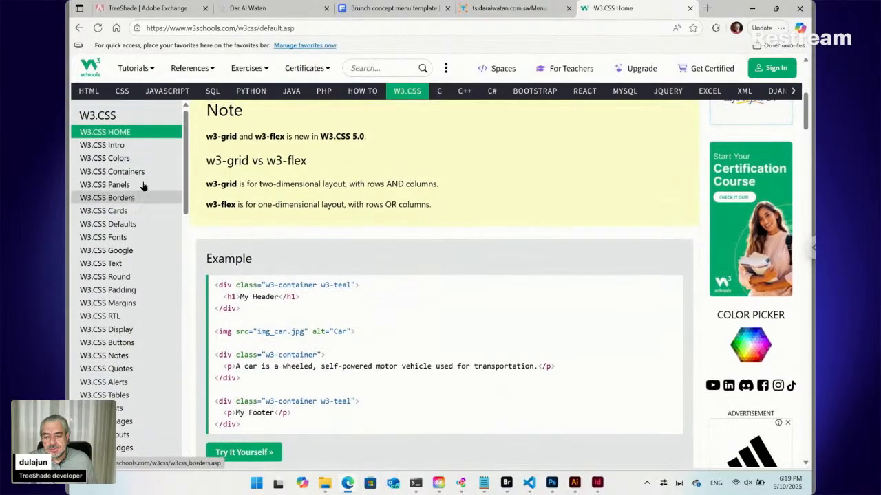
# Open the W3.CSS Containers topic and read through its explanation of the w3-container class.
pyautogui.click(143, 174)
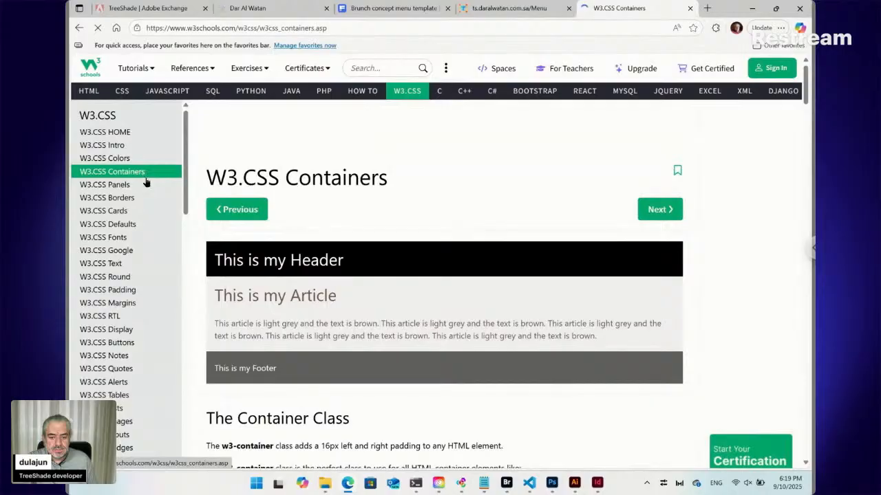
pyautogui.scroll(-2, 277, 273)
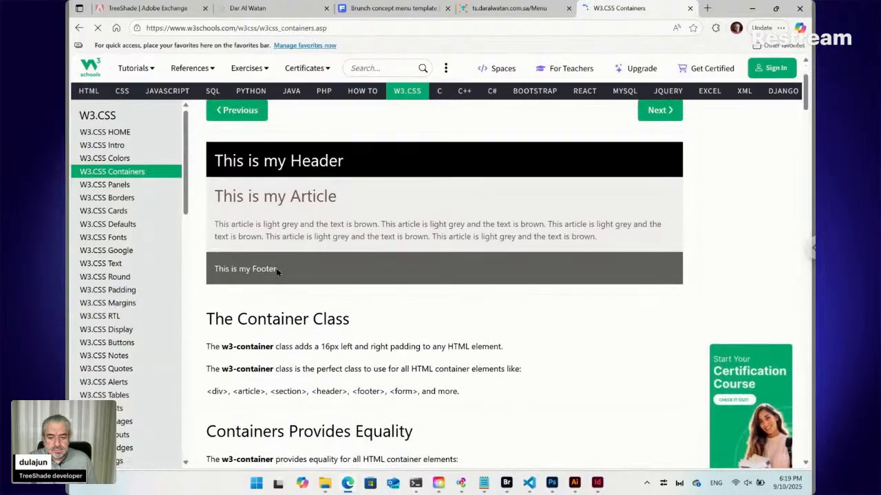
pyautogui.scroll(-2, 276, 274)
pyautogui.scroll(-1, 444, 275)
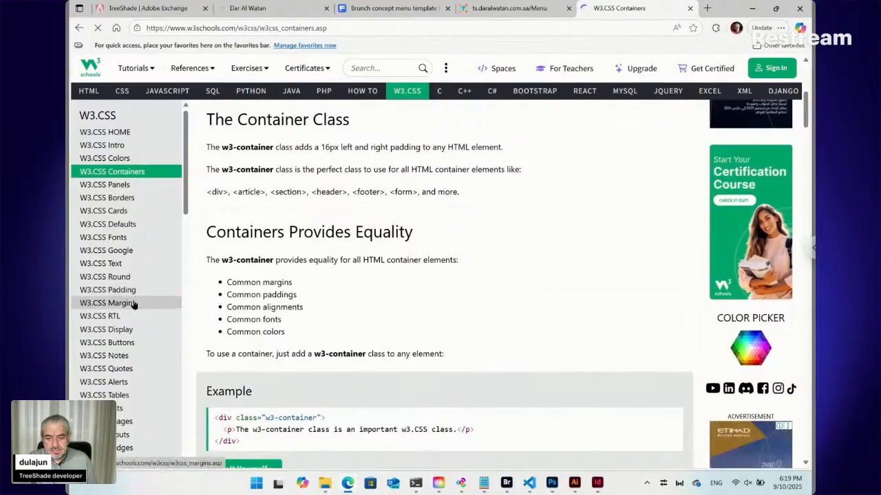
# Look through the W3.CSS topic list down to W3.CSS Mobile and open the W3.CSS Grid topic.
pyautogui.scroll(-2, 134, 305)
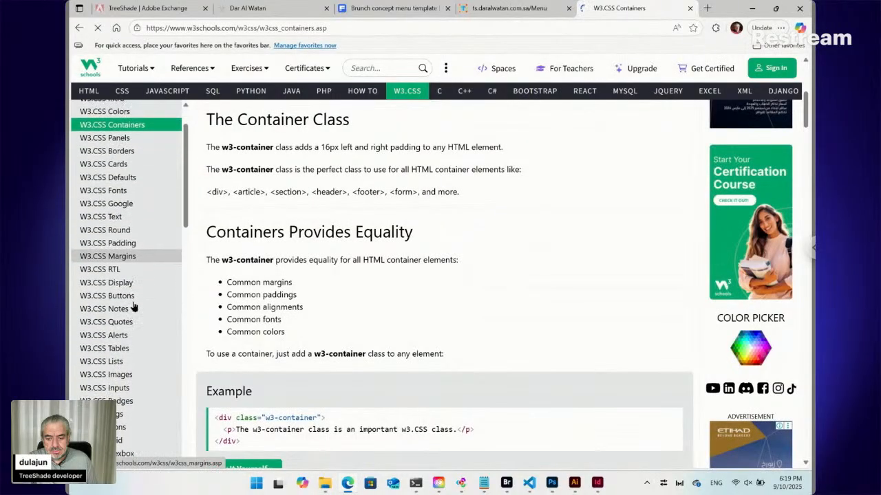
pyautogui.scroll(-1, 126, 303)
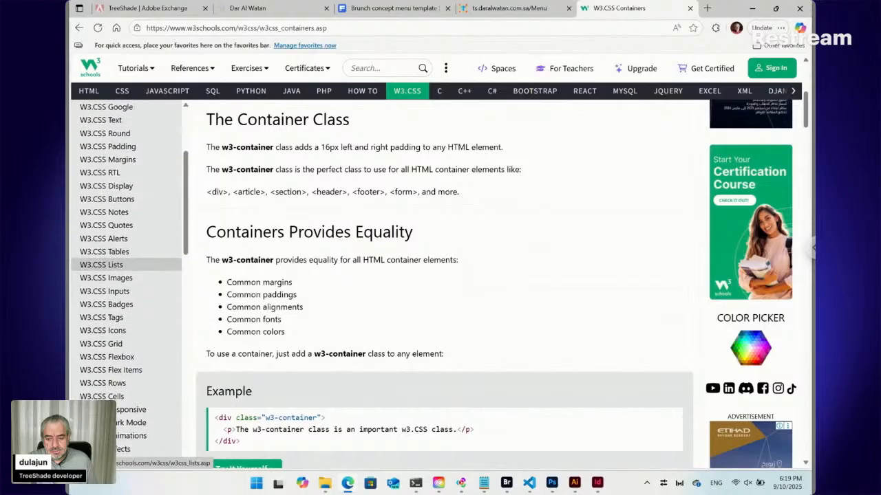
pyautogui.scroll(-1, 126, 301)
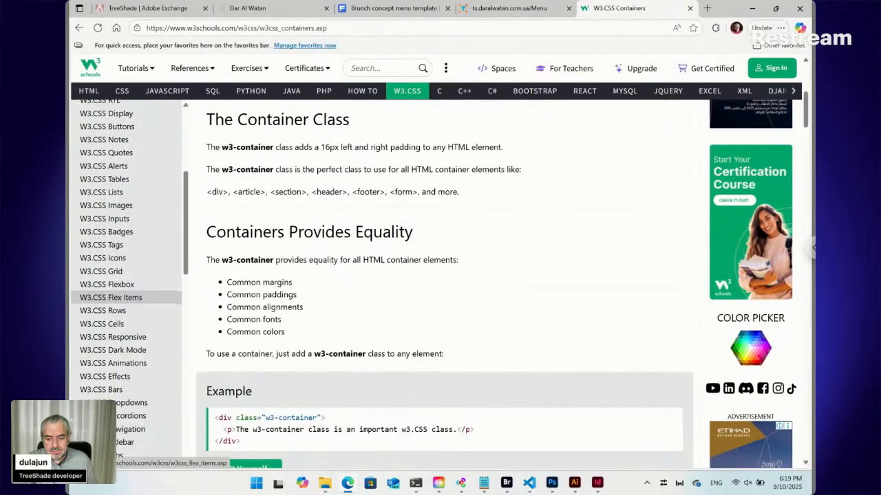
pyautogui.scroll(-1, 126, 299)
pyautogui.scroll(-1, 125, 297)
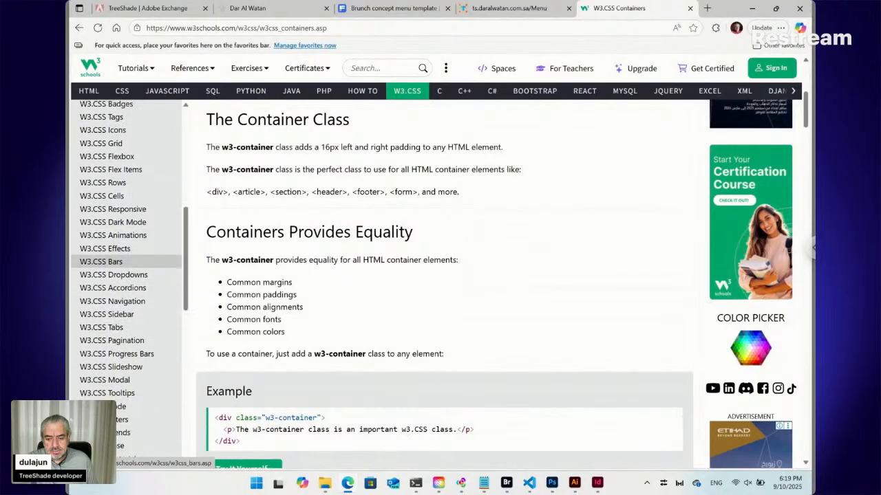
pyautogui.scroll(-2, 126, 296)
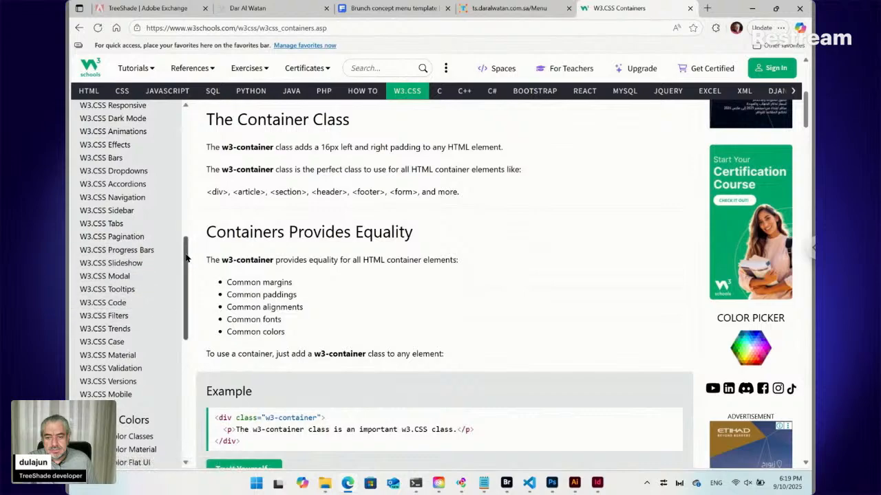
pyautogui.moveTo(185, 258); pyautogui.dragTo(184, 227)
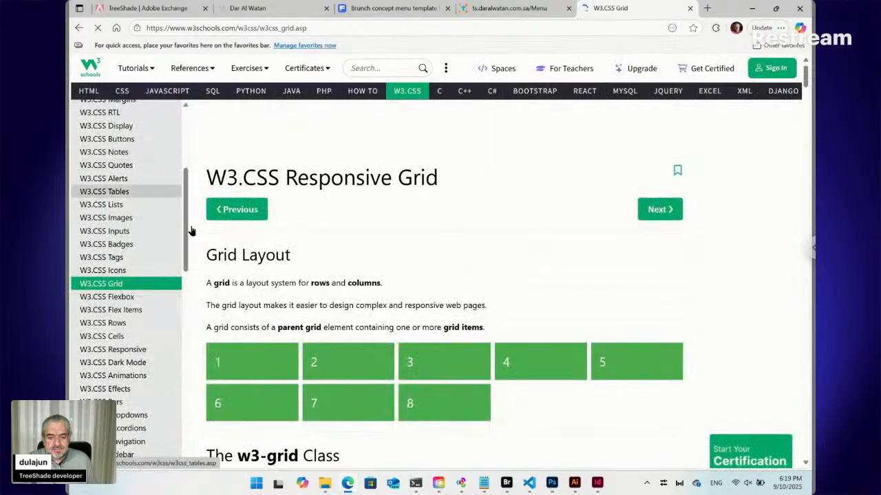
# Read through the W3.CSS Responsive Grid page, covering the w3-grid class, the grid-template-columns property and the track, auto and fixed repeat examples.
pyautogui.scroll(-3, 320, 278)
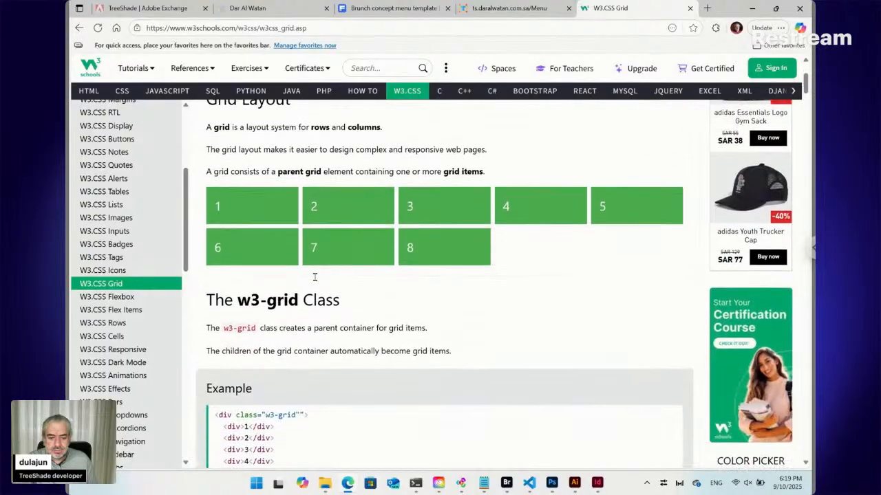
pyautogui.scroll(-4, 314, 277)
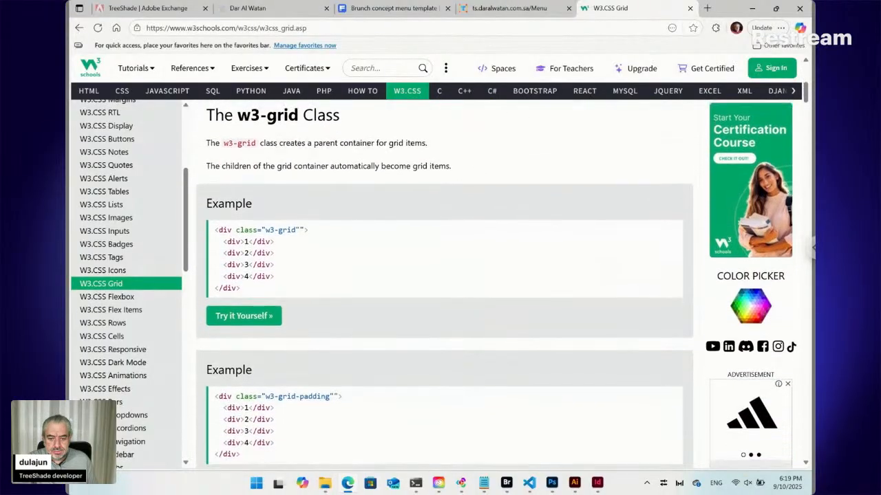
pyautogui.scroll(-4, 444, 285)
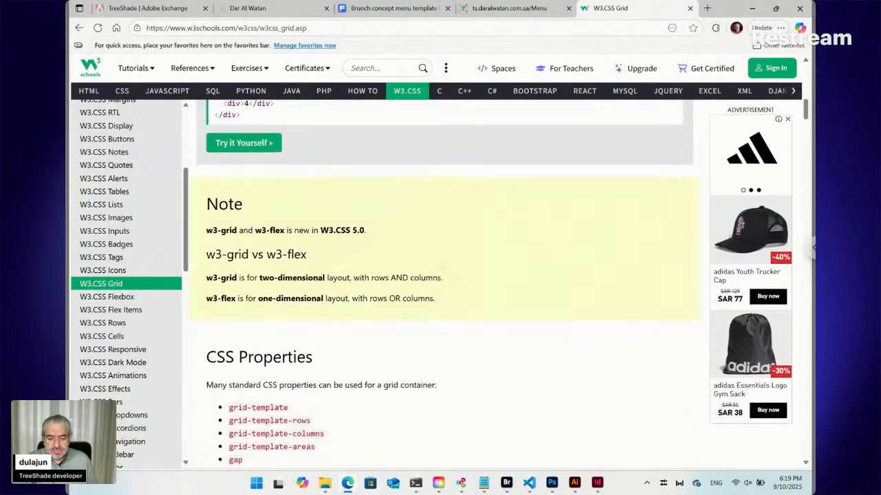
pyautogui.scroll(-6, 445, 285)
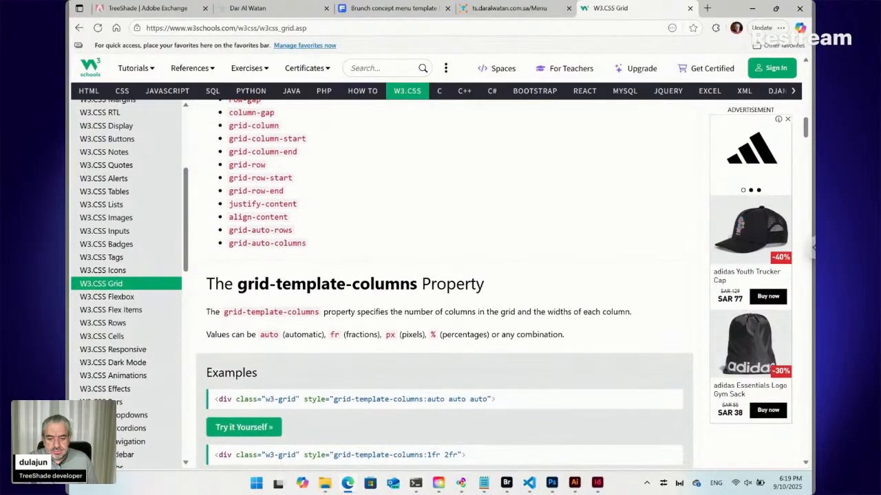
pyautogui.scroll(-8, 445, 284)
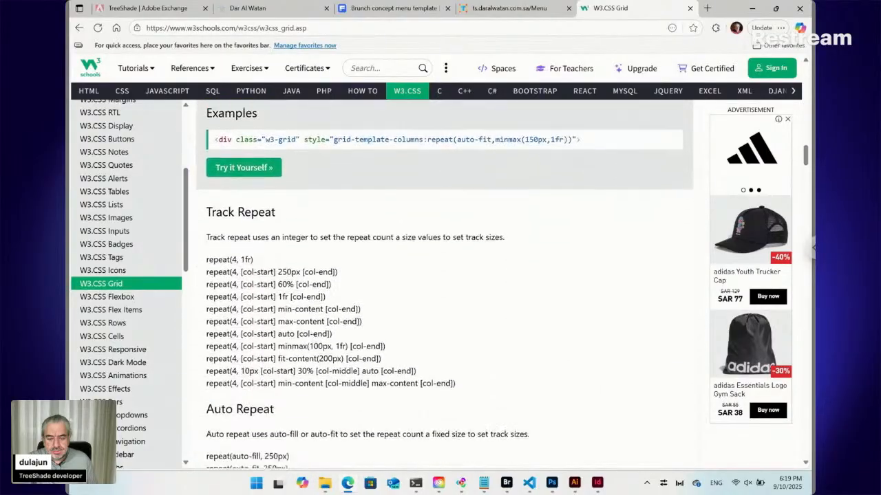
pyautogui.scroll(-2, 445, 285)
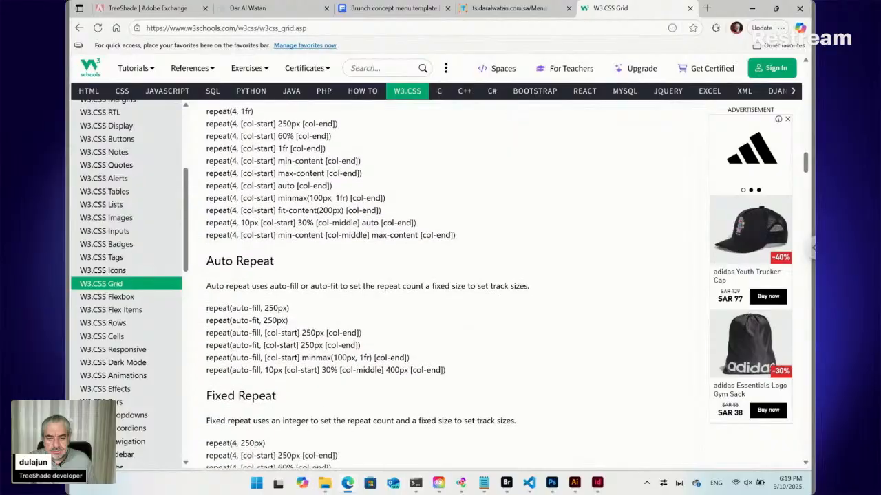
pyautogui.scroll(-2, 444, 284)
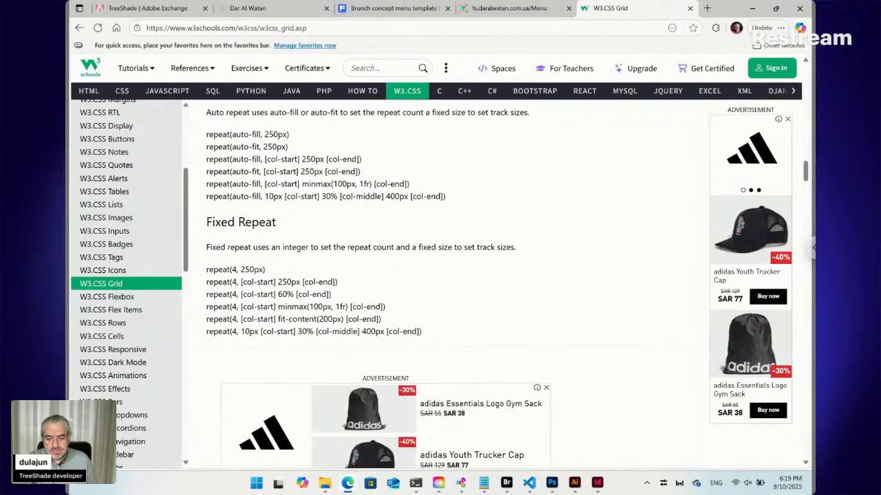
pyautogui.scroll(1, 445, 285)
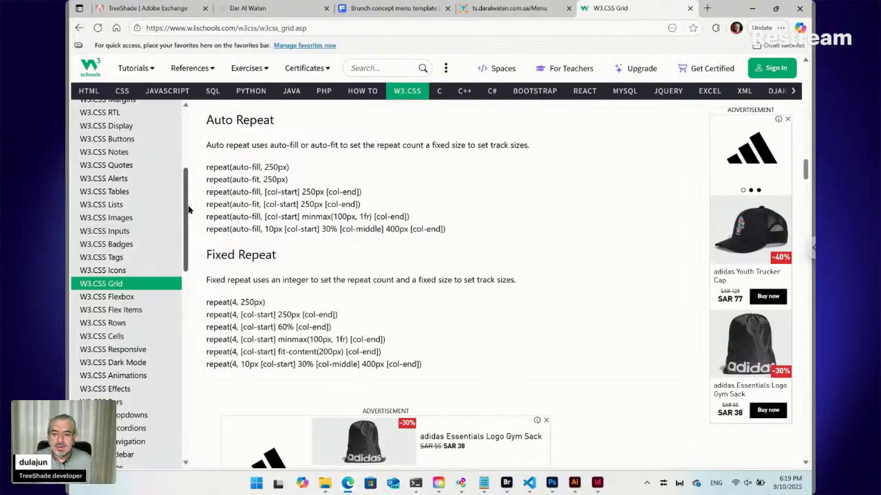
# Review the W3.CSS topic list again from W3.CSS HOME down to the W3.CSS Colors section.
pyautogui.scroll(4, 189, 204)
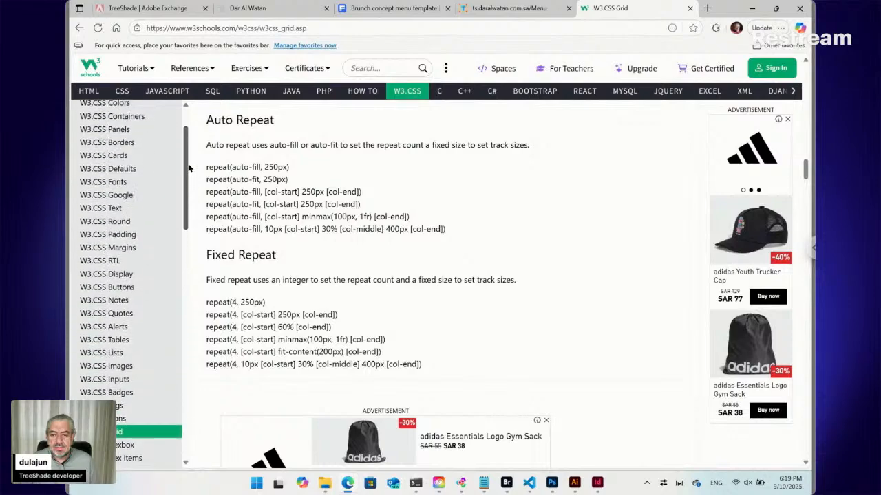
pyautogui.scroll(2, 188, 165)
pyautogui.scroll(1, 189, 158)
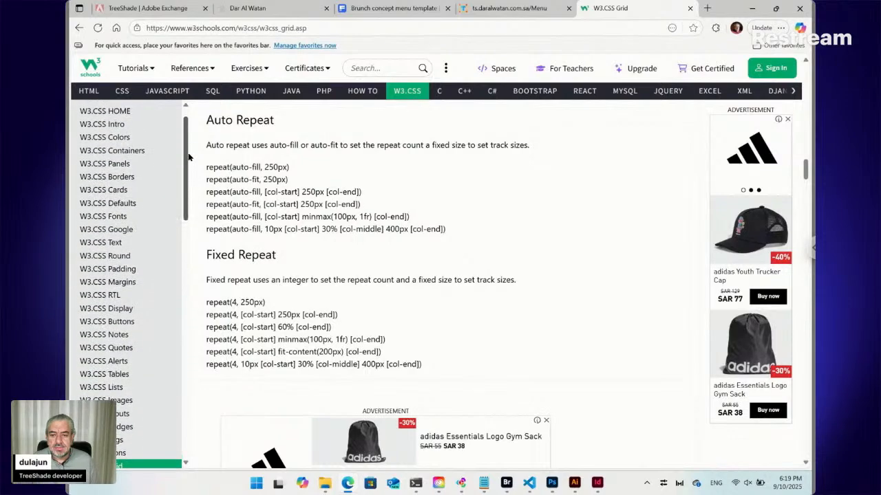
pyautogui.scroll(1, 188, 156)
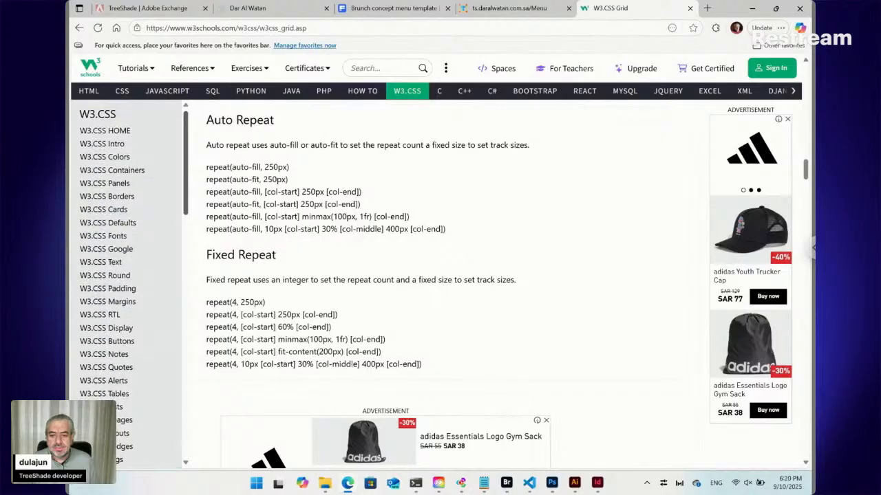
pyautogui.scroll(-2, 131, 282)
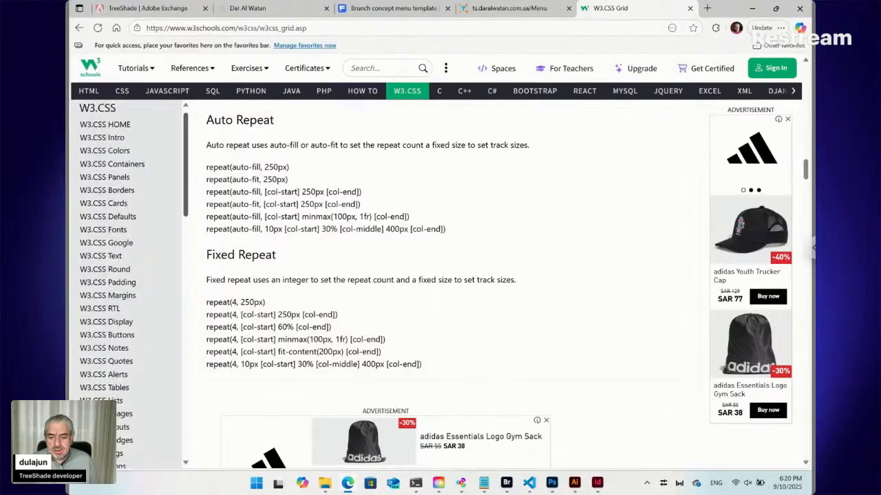
pyautogui.scroll(-4, 188, 174)
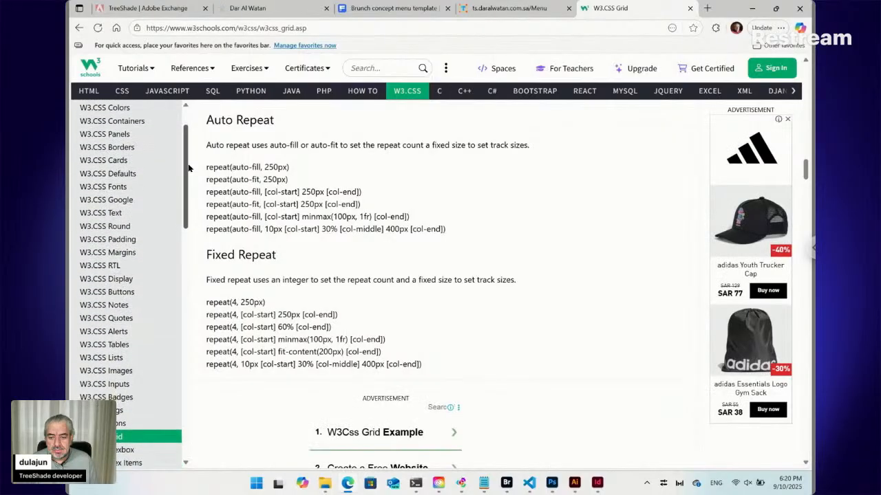
pyautogui.moveTo(189, 175); pyautogui.dragTo(189, 300)
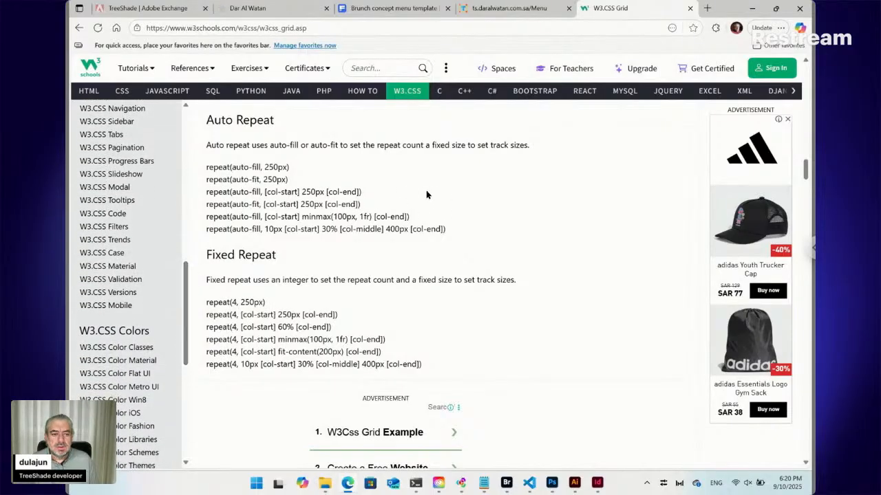
# Close the W3.CSS Grid page and snap the browser with the menu form to the left half beside Bridge.
pyautogui.click(690, 8)
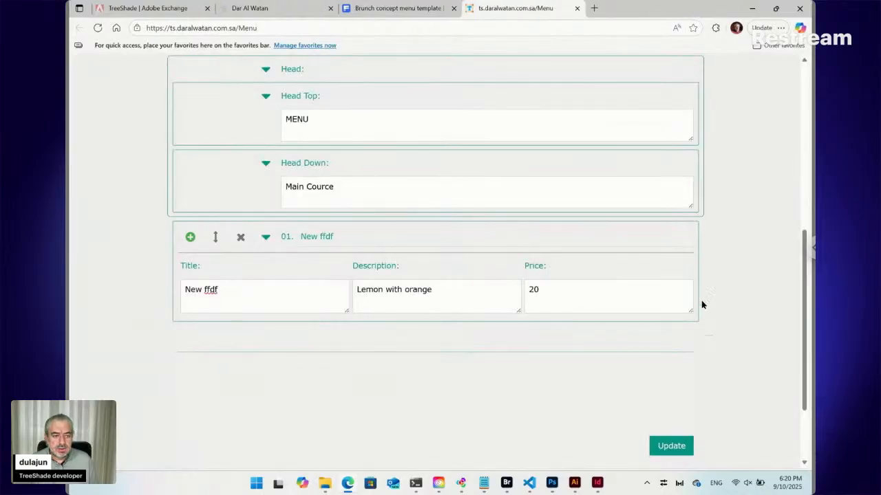
pyautogui.moveTo(776, 9)
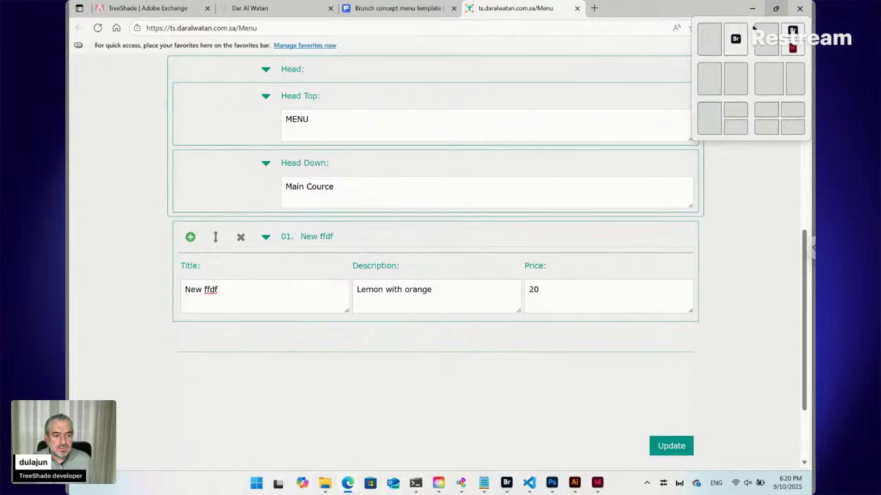
pyautogui.click(710, 40)
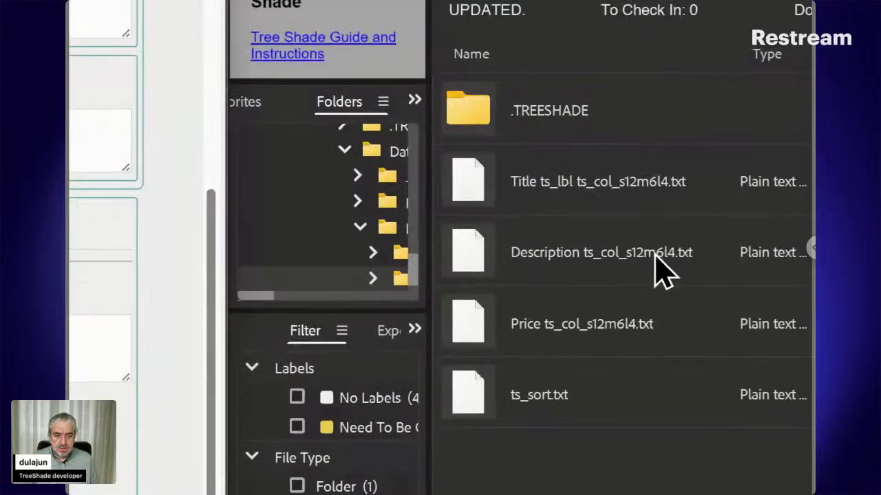
# Open the Title text file's name for editing in Bridge and highlight the size letters m and l in ts_col_s12m6l4.
pyautogui.click(635, 188)
pyautogui.click(635, 189)
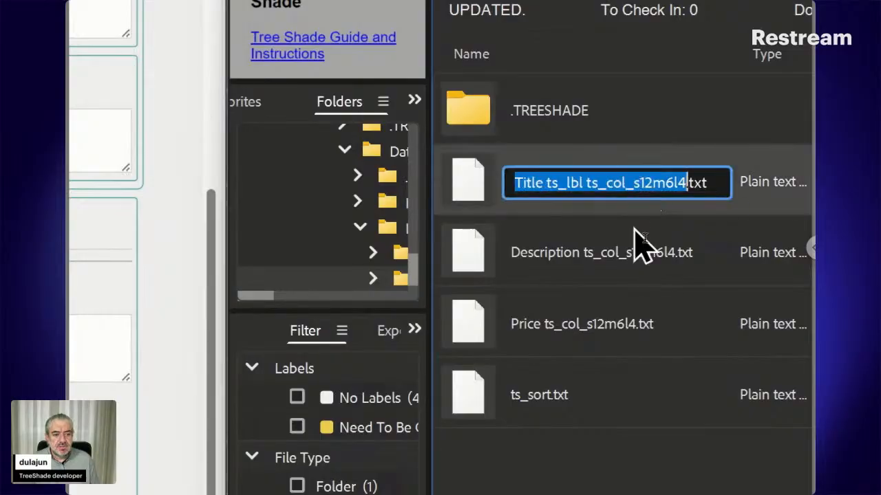
pyautogui.press('Right')
pyautogui.press('Left')
pyautogui.press('Left')
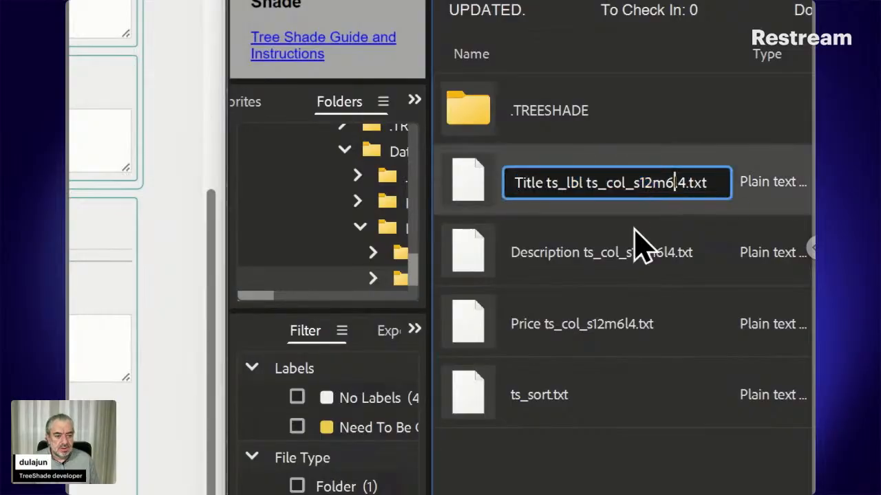
pyautogui.press('Left')
pyautogui.hotkey('shift', 'Right')
pyautogui.press('Right')
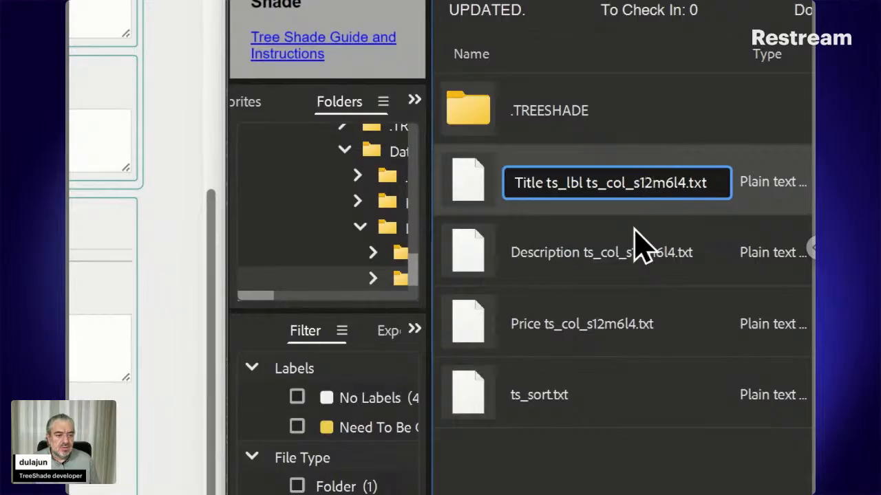
pyautogui.hotkey('shift', 'Right')
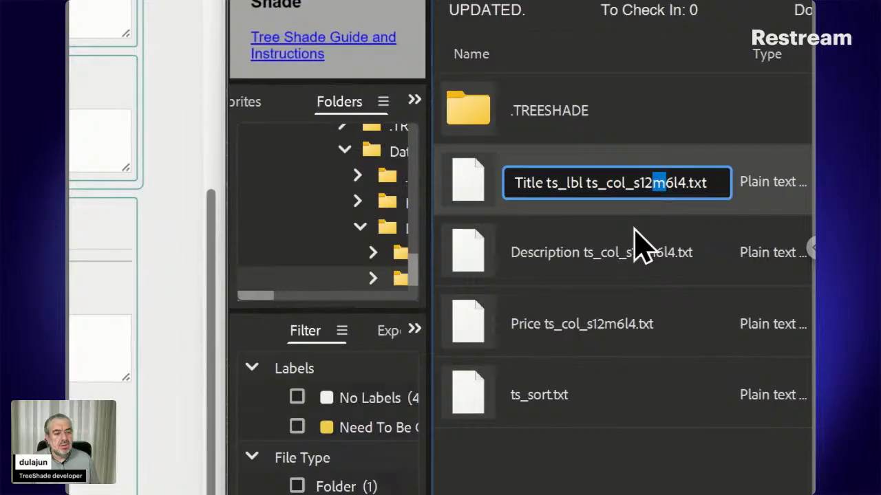
pyautogui.press('Right')
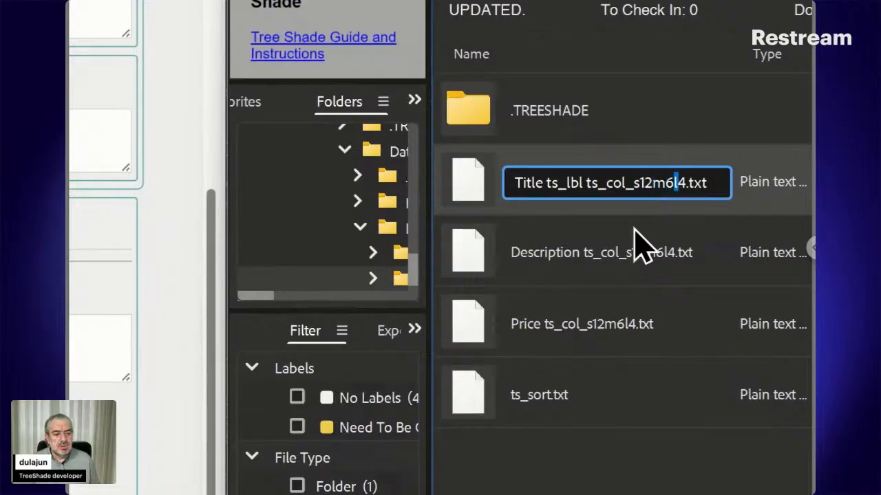
# Highlight the column numbers, such as 12 and 4, in the Title file's ts_col_s12m6l4 code and leave the name unedited.
pyautogui.press('Left')
pyautogui.press('Left')
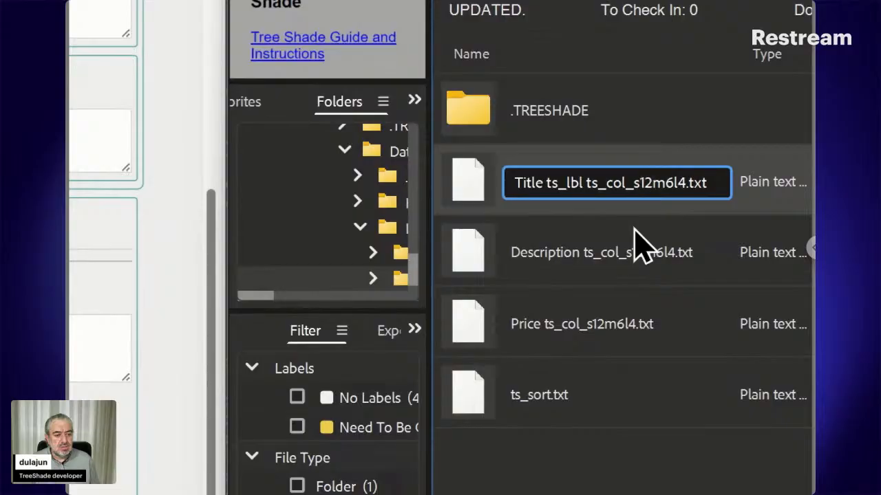
pyautogui.press('Right')
pyautogui.press('Left')
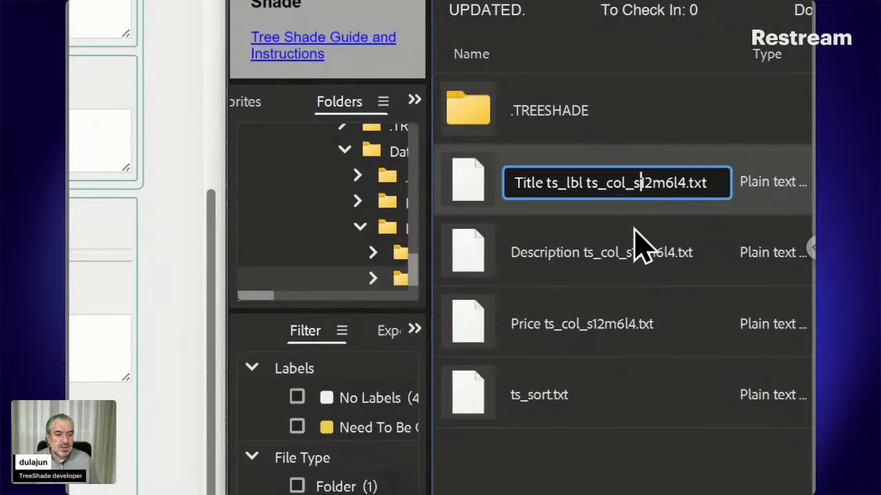
pyautogui.hotkey('shift', 'Right')
pyautogui.hotkey('shift', 'Right')
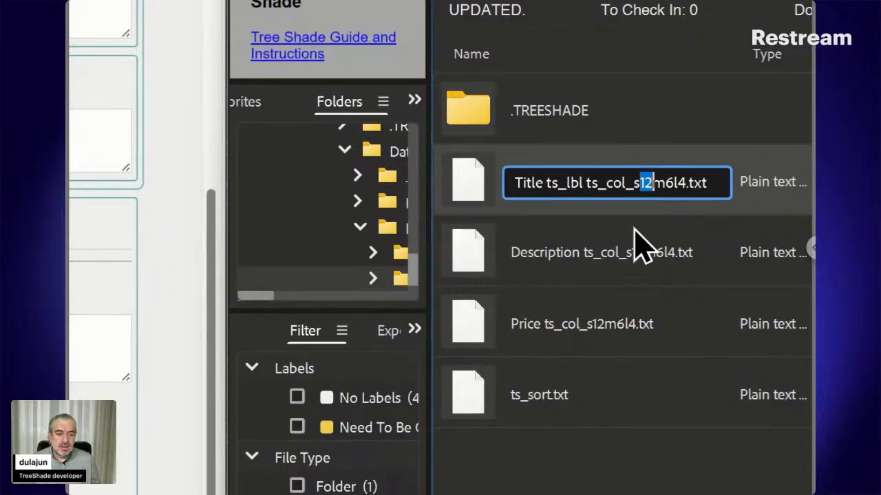
pyautogui.press('Right')
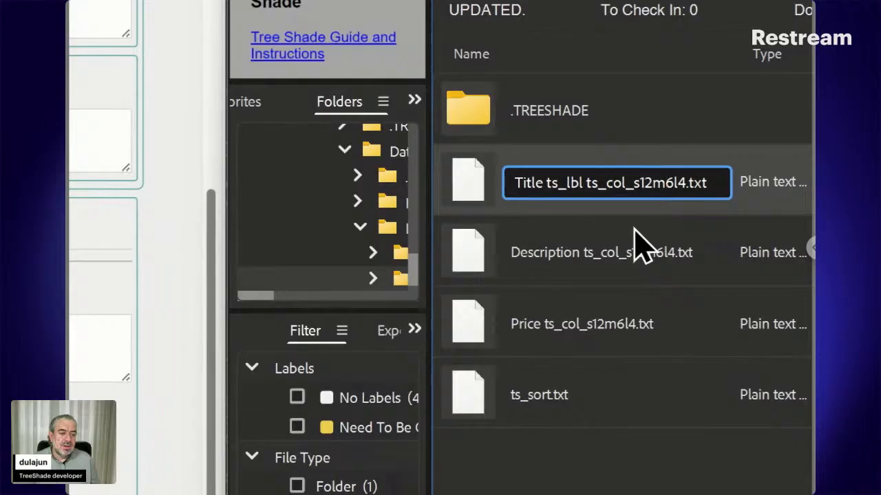
pyautogui.hotkey('shift', 'Right')
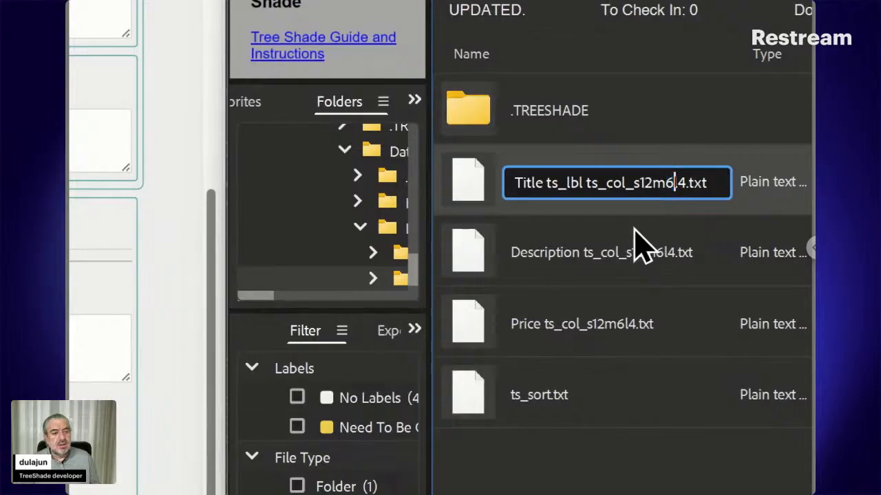
pyautogui.hotkey('shift', 'Right')
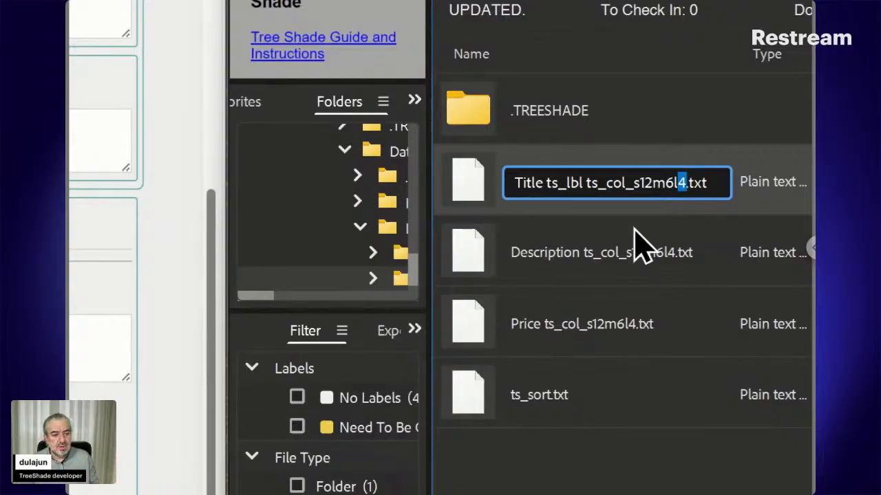
pyautogui.press('Escape')
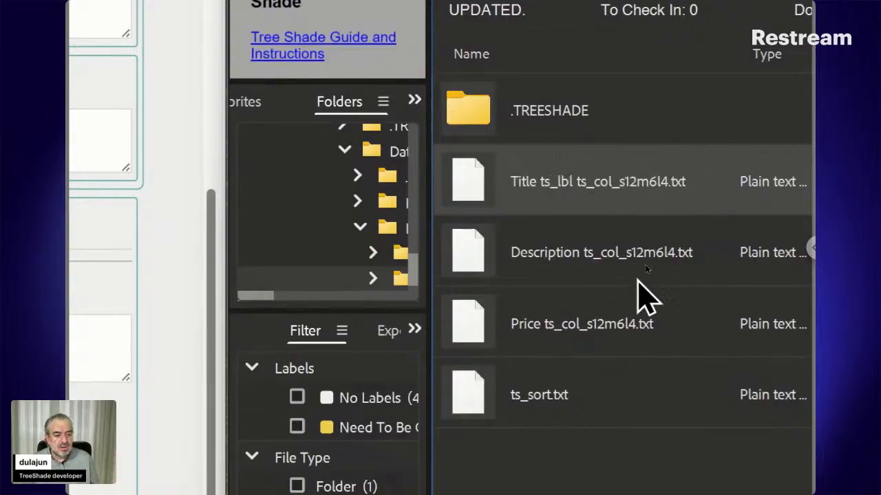
# Select the Title, Description and Price text files in Bridge and release the browser window with the menu form from its snapped position.
pyautogui.keyDown('shift'); pyautogui.click(627, 328); pyautogui.keyUp('shift')
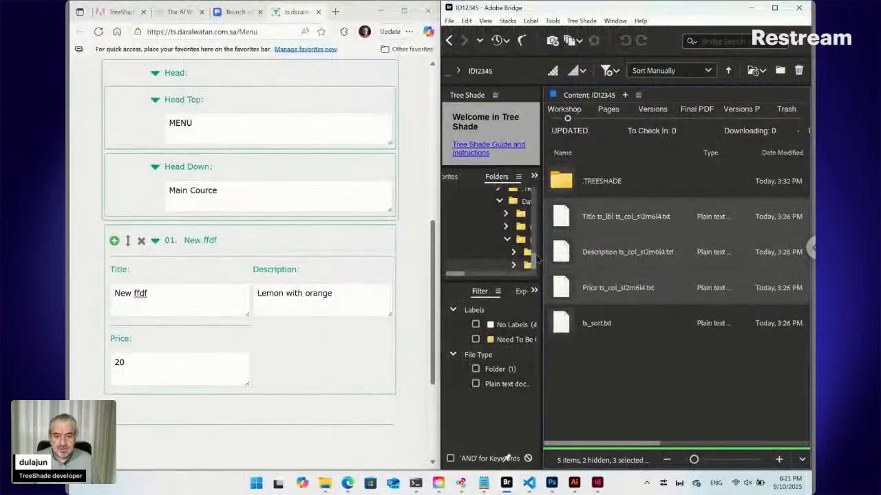
pyautogui.click(407, 245)
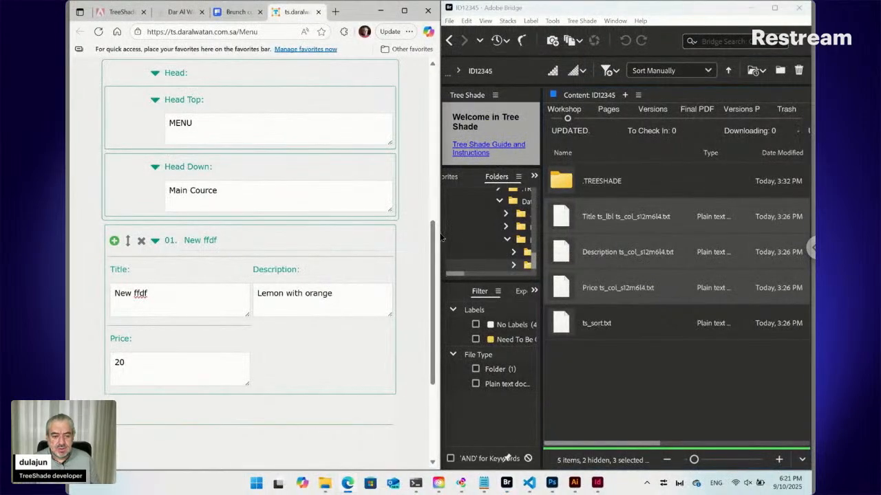
pyautogui.moveTo(442, 237)
pyautogui.mouseDown()
pyautogui.moveTo(433, 230)
pyautogui.moveTo(441, 232)
pyautogui.mouseUp()
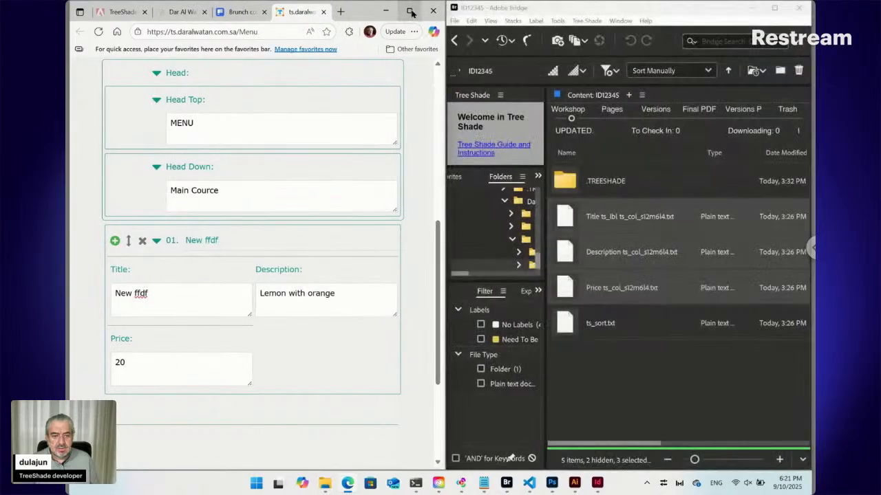
pyautogui.moveTo(412, 13)
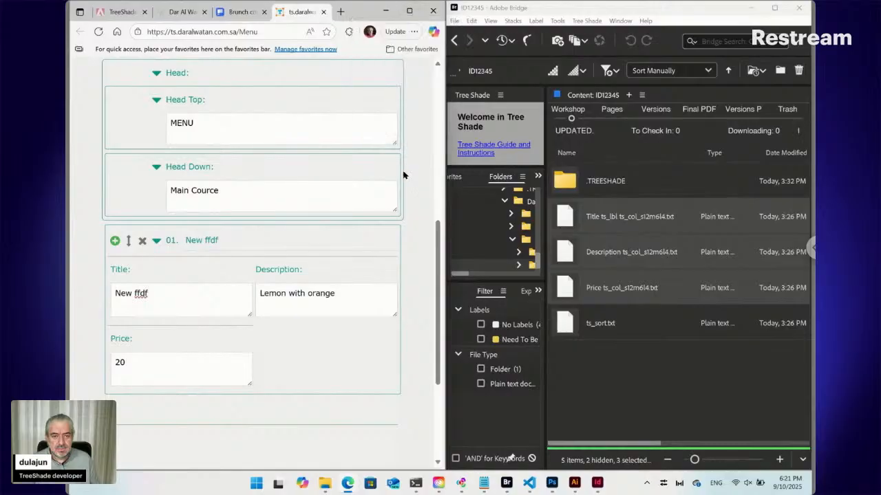
pyautogui.moveTo(404, 175)
pyautogui.mouseDown()
pyautogui.moveTo(392, 181)
pyautogui.moveTo(413, 164)
pyautogui.mouseUp()
pyautogui.moveTo(361, 14); pyautogui.dragTo(538, 47)
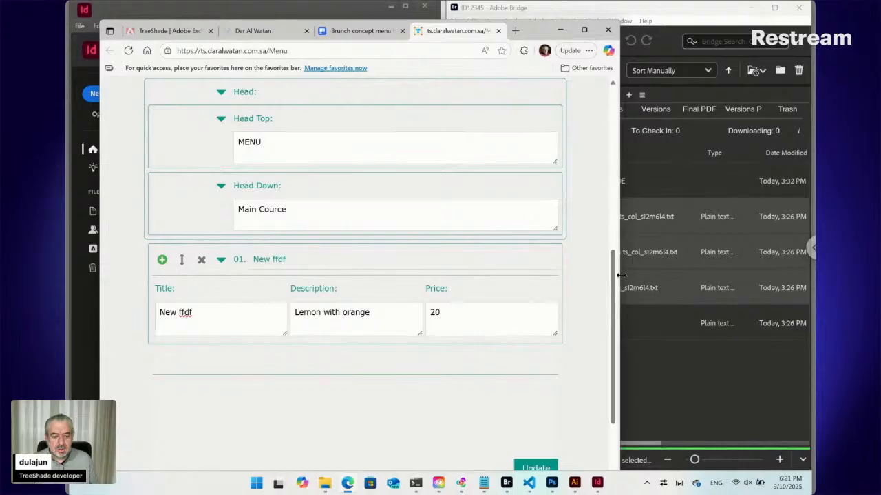
# Resize the browser window to narrow, medium and wide widths to compare how the Title, Description and Price fields reflow.
pyautogui.moveTo(620, 275); pyautogui.dragTo(383, 273)
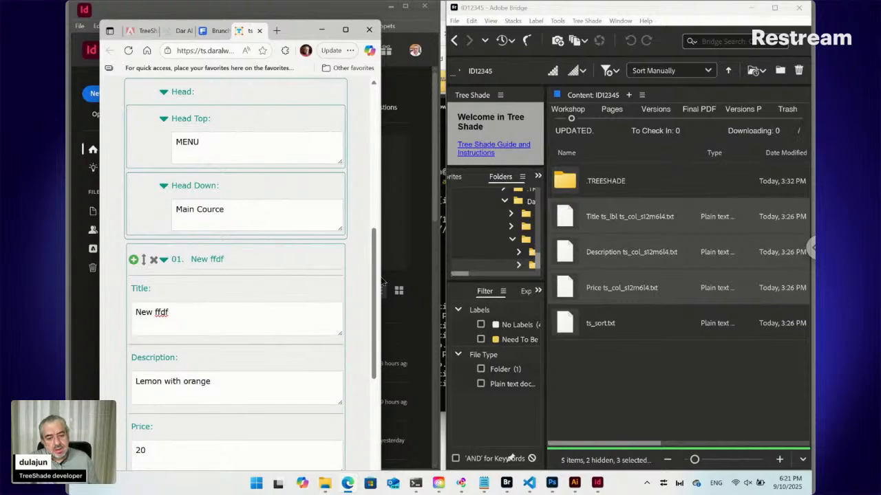
pyautogui.moveTo(384, 282); pyautogui.dragTo(425, 280)
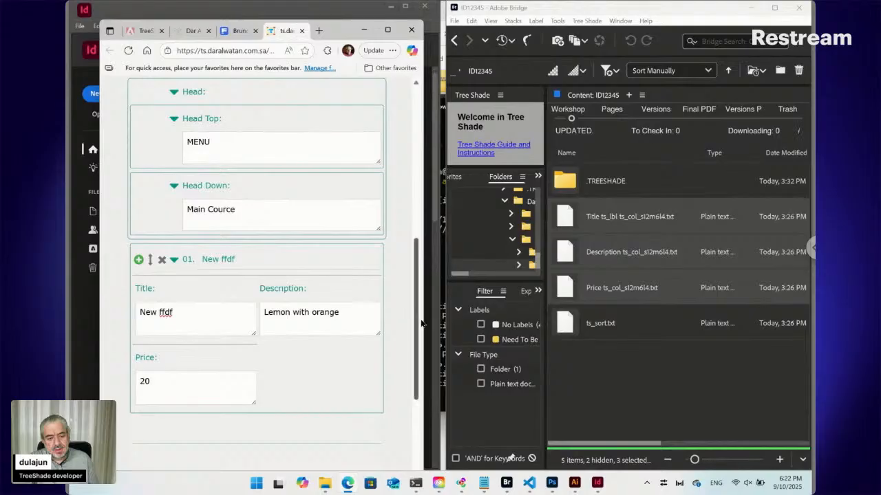
pyautogui.moveTo(429, 323); pyautogui.dragTo(647, 345)
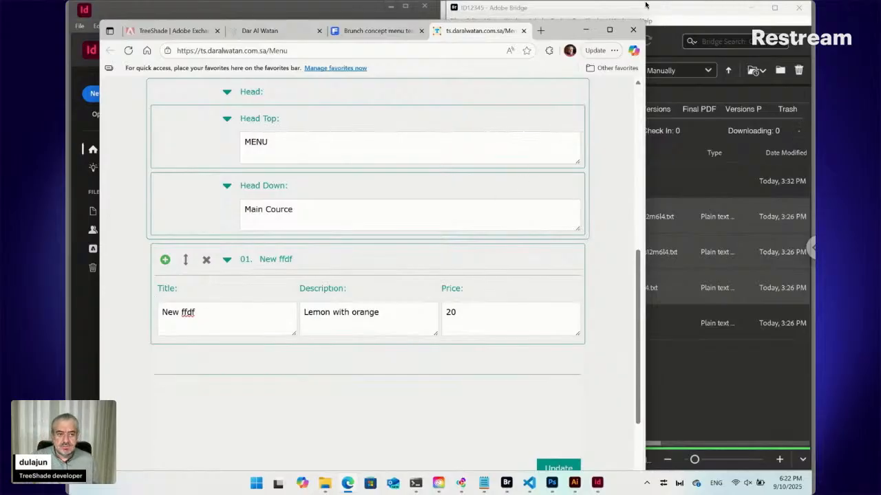
# Snap the browser with the menu form back to the left half beside Bridge.
pyautogui.moveTo(611, 31)
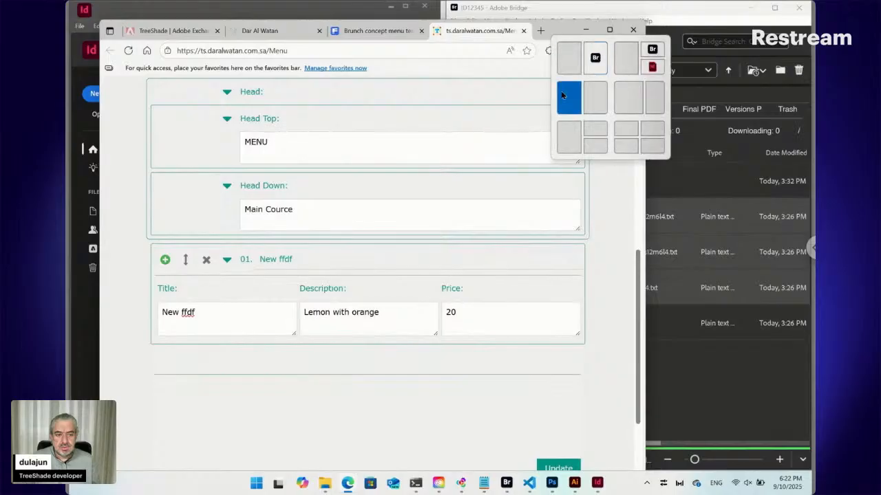
pyautogui.click(561, 94)
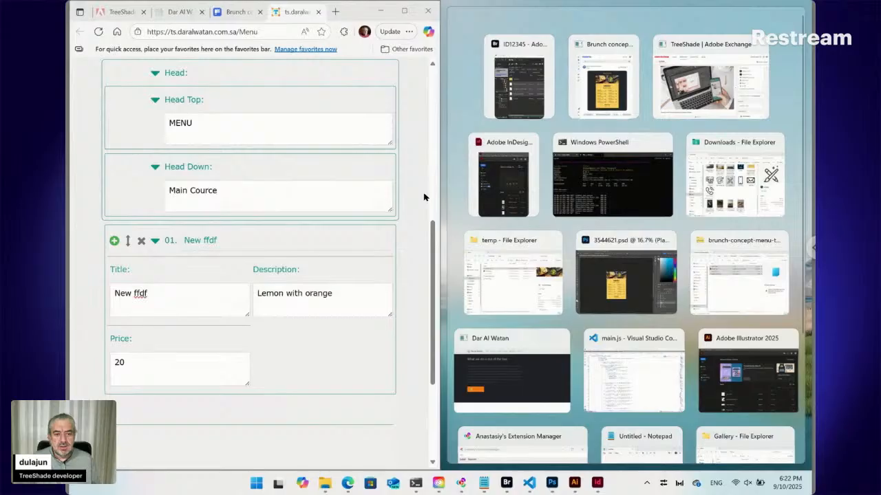
pyautogui.click(423, 198)
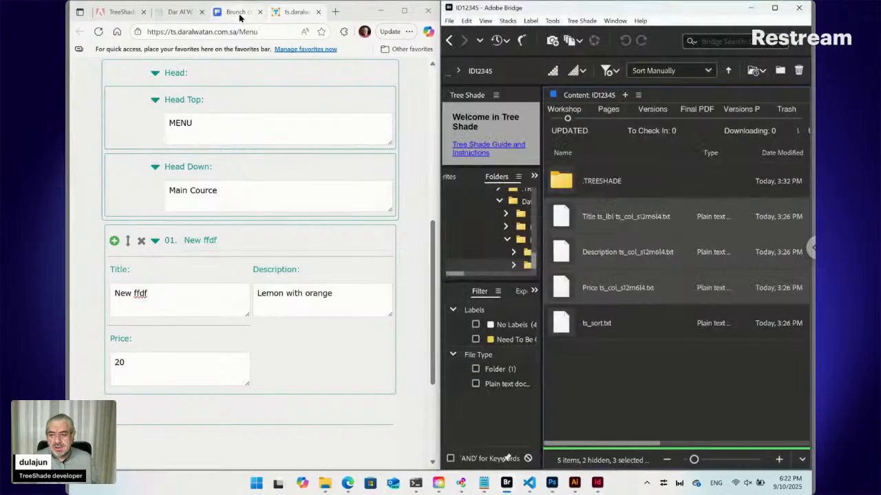
# Show the social icons on the Brunch concept menu template page and go back to the Data folder in Bridge.
pyautogui.click(239, 14)
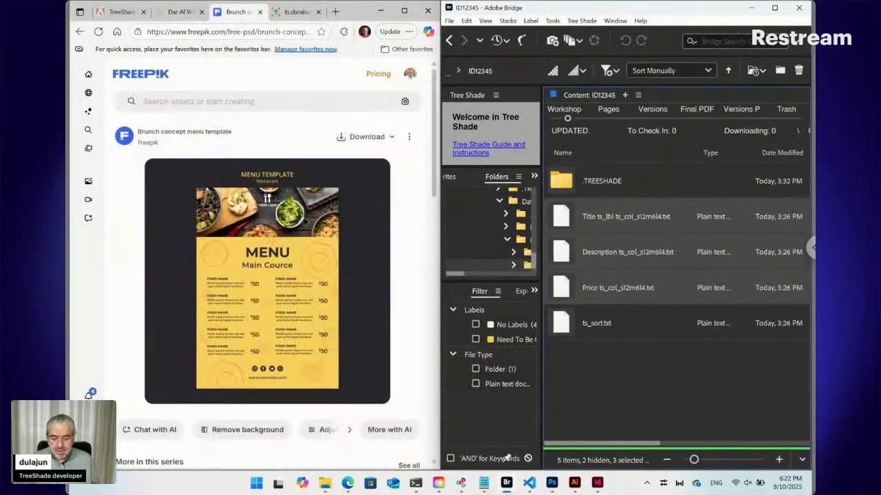
pyautogui.scroll(-1, 305, 222)
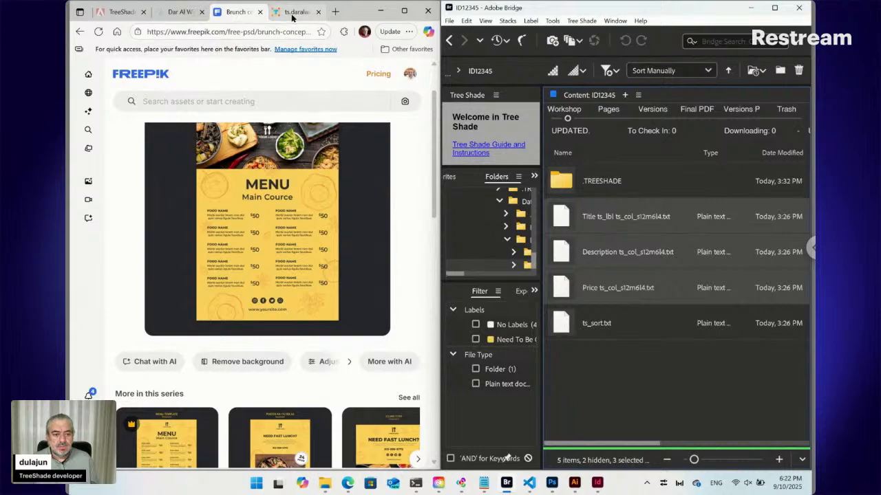
pyautogui.click(451, 40)
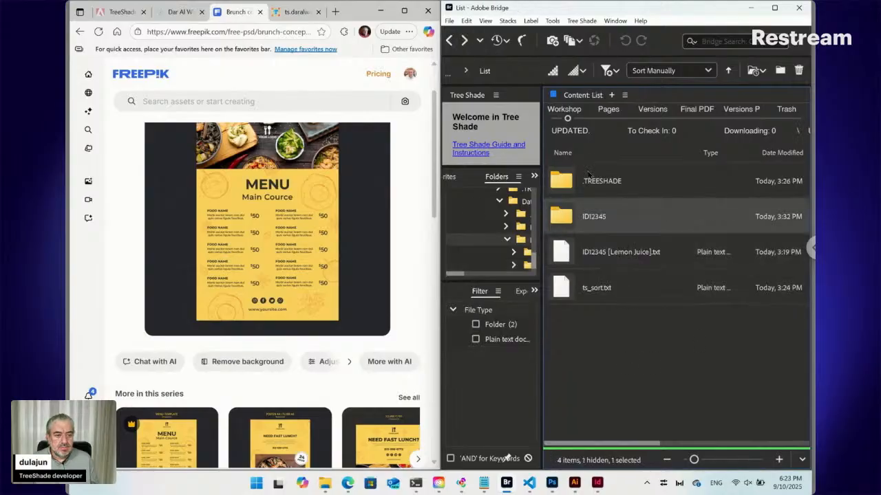
pyautogui.click(450, 40)
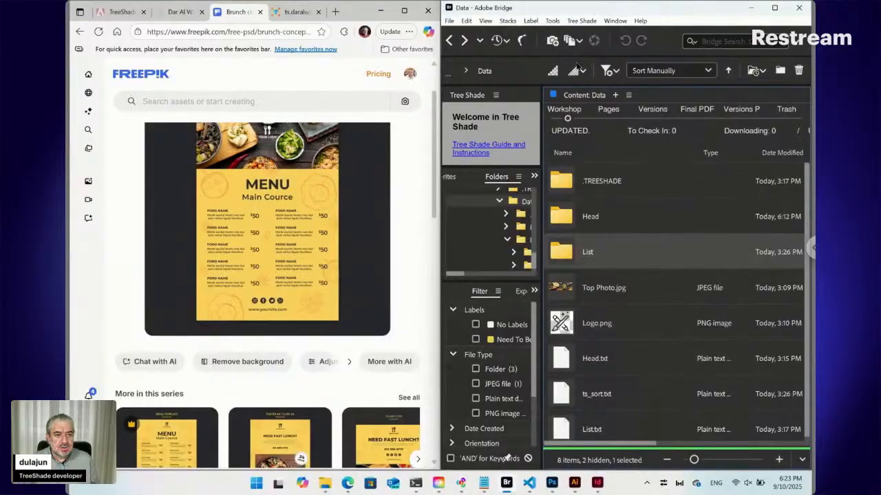
# Create a new Tree Shade file from the Plain template in the Data folder and name it Social Icons.
pyautogui.click(582, 21)
pyautogui.moveTo(587, 36)
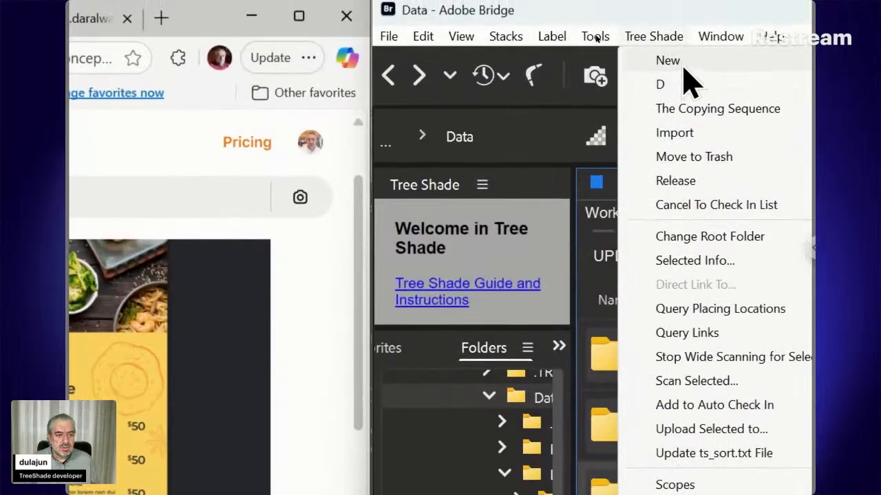
pyautogui.moveTo(669, 61)
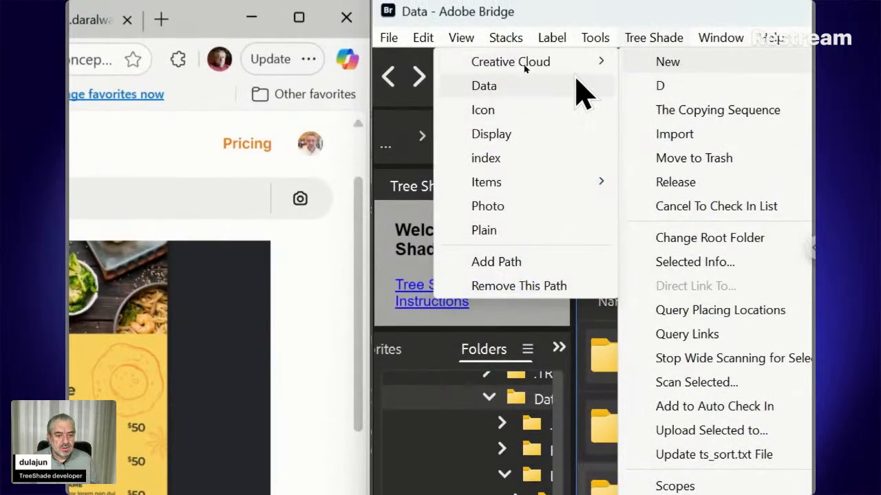
pyautogui.click(532, 236)
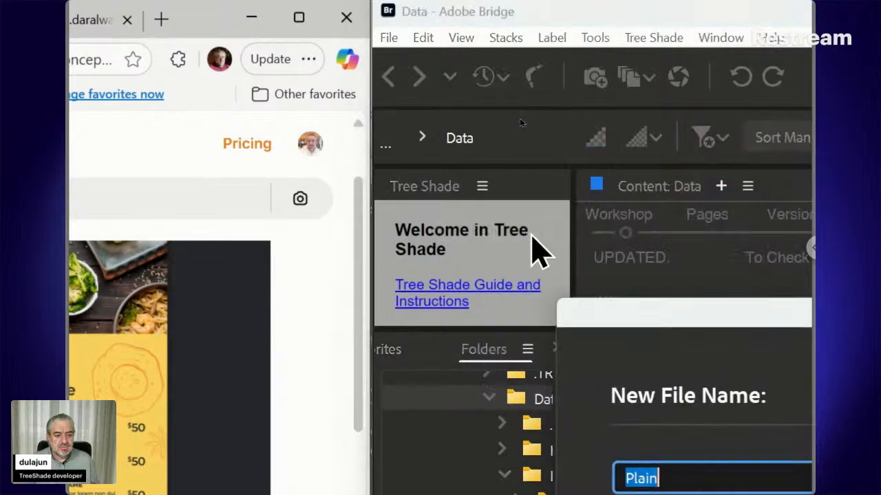
pyautogui.moveTo(584, 320); pyautogui.dragTo(493, 175)
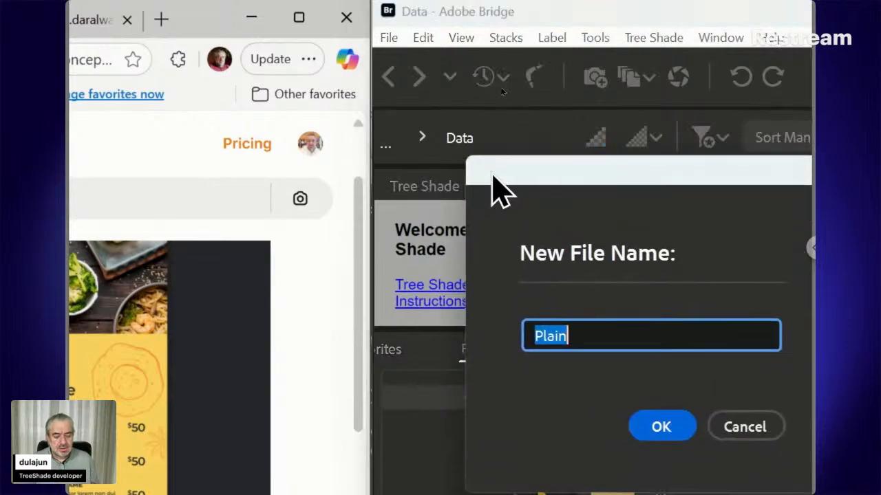
pyautogui.write('Social')
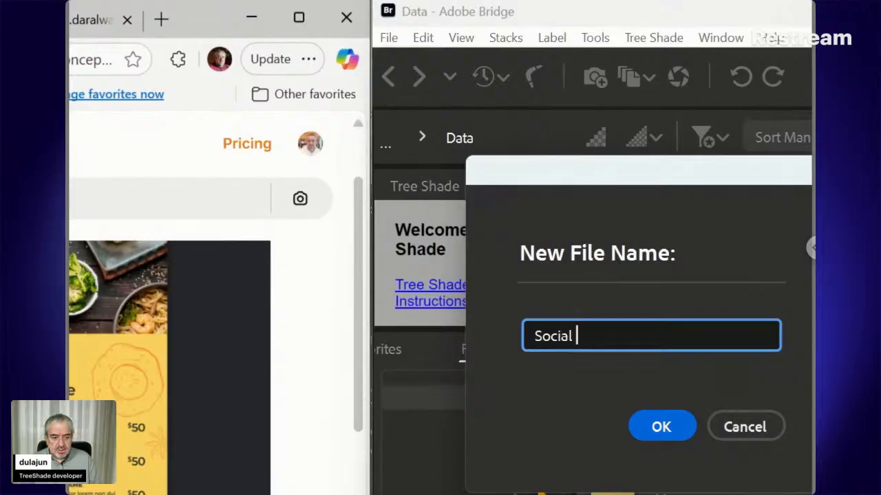
pyautogui.write(' Icons')
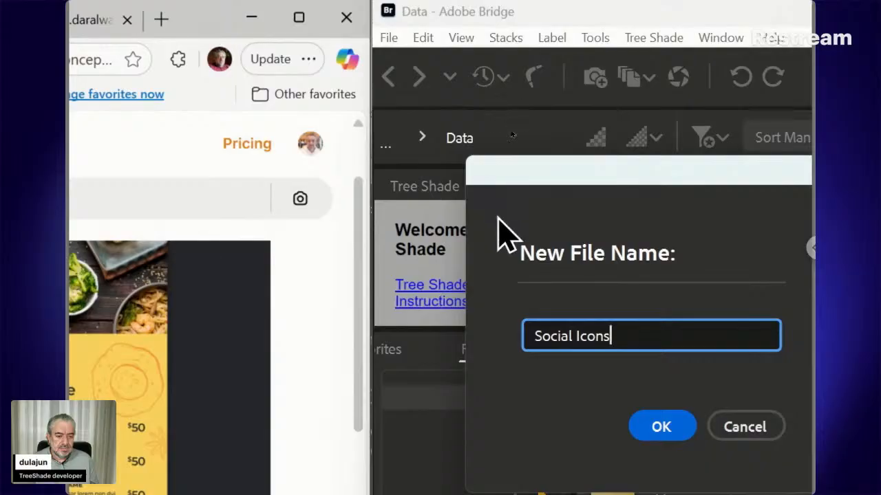
pyautogui.click(659, 422)
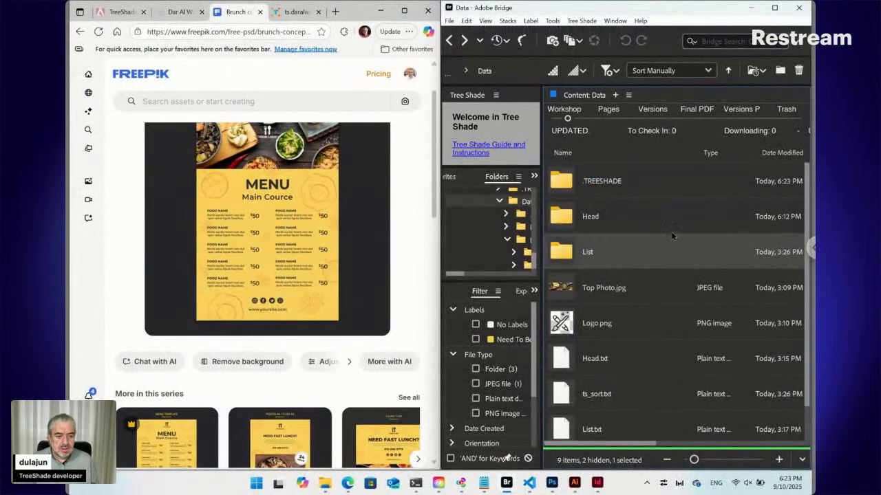
# Open the paired folder of the Social Icons.txt file.
pyautogui.scroll(-1, 804, 303)
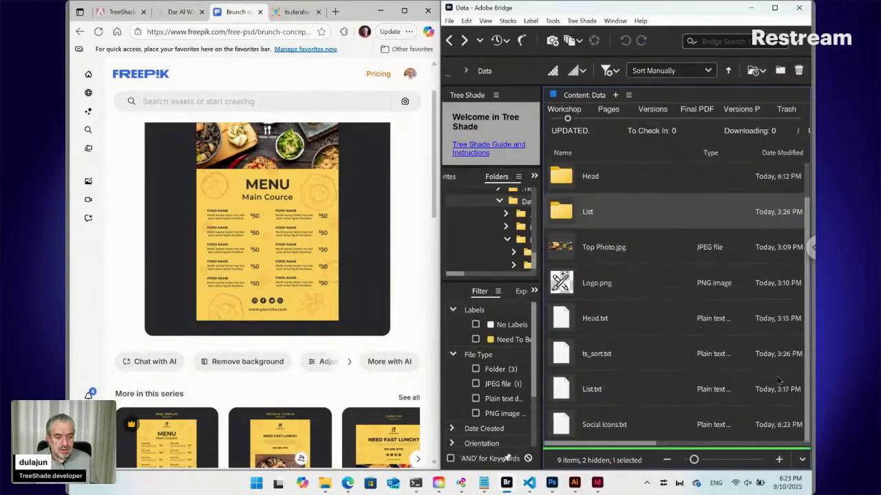
pyautogui.click(562, 428)
pyautogui.rightClick(561, 428)
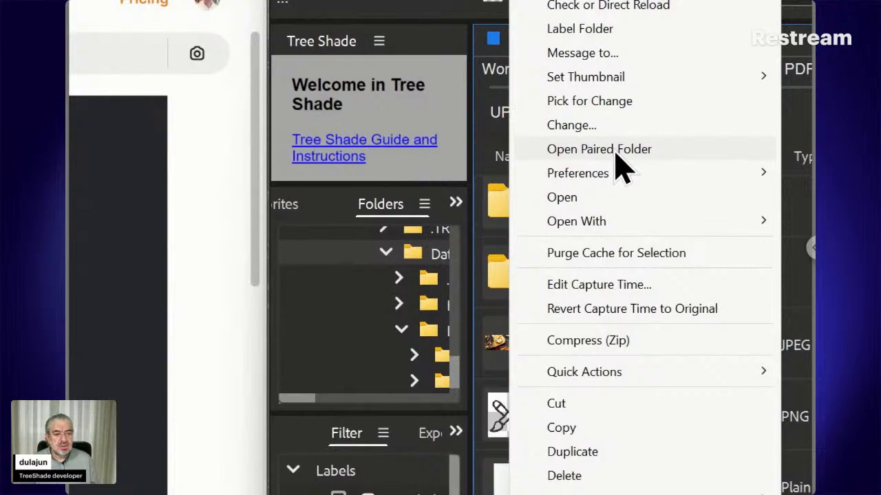
pyautogui.click(616, 153)
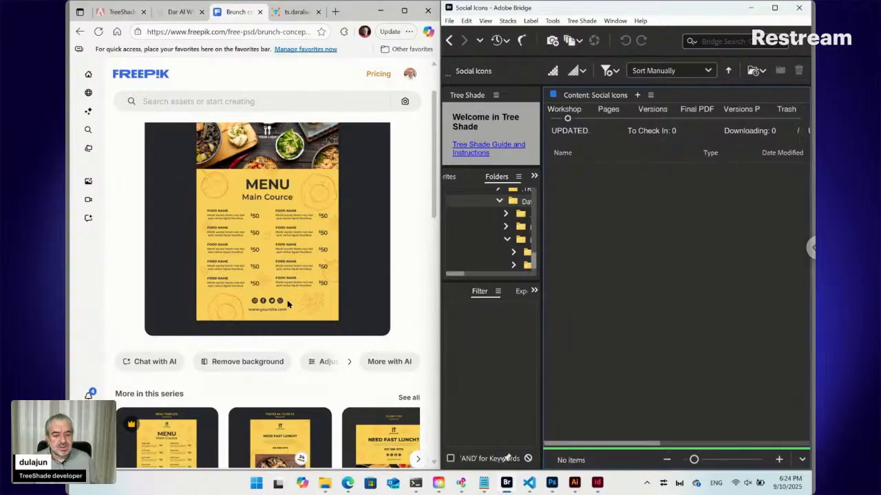
# Look through the Downloads folder in File Explorer for usable social media icons.
pyautogui.moveTo(328, 484)
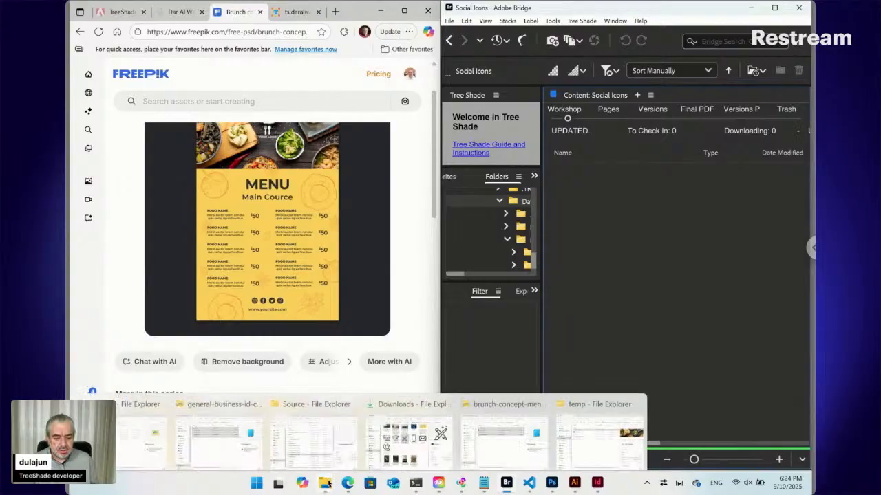
pyautogui.click(385, 440)
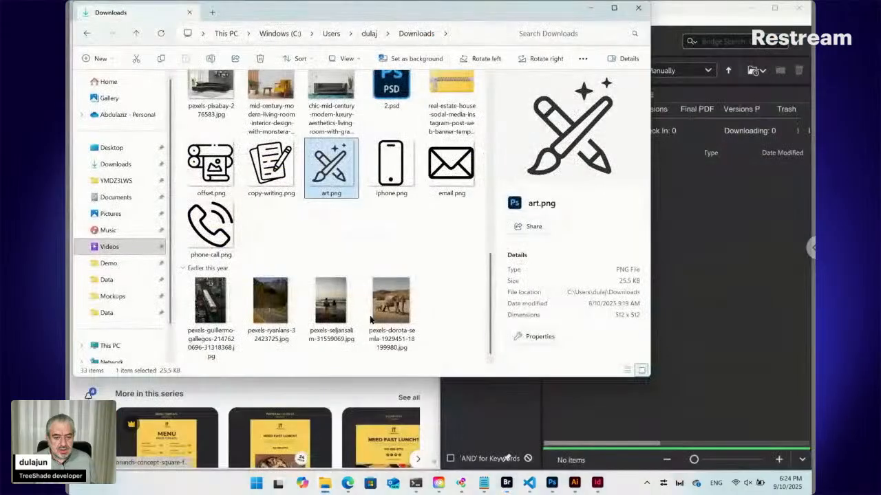
pyautogui.click(342, 225)
pyautogui.scroll(3, 337, 206)
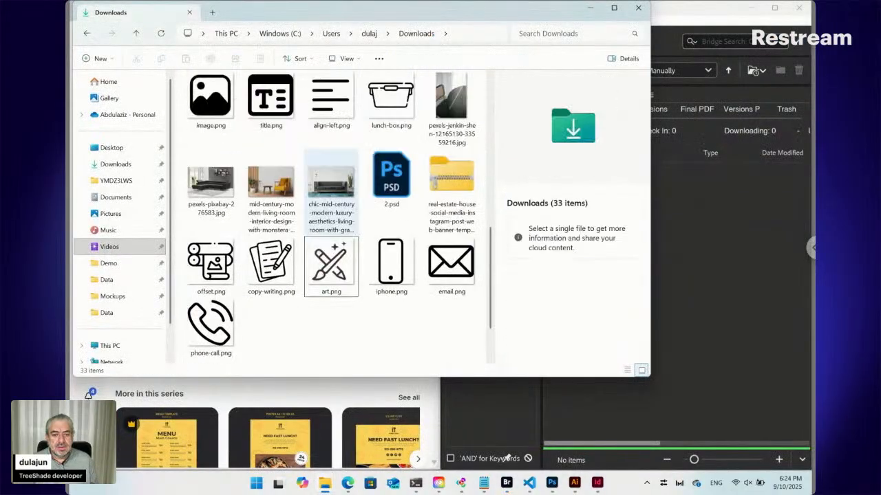
# Maximize the browser and open flaticon.com in a new tab.
pyautogui.click(349, 469)
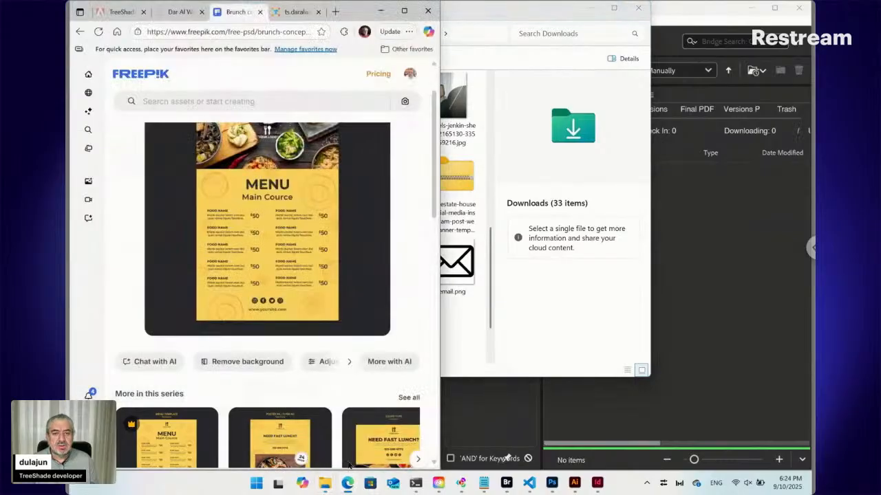
pyautogui.click(404, 11)
pyautogui.click(594, 9)
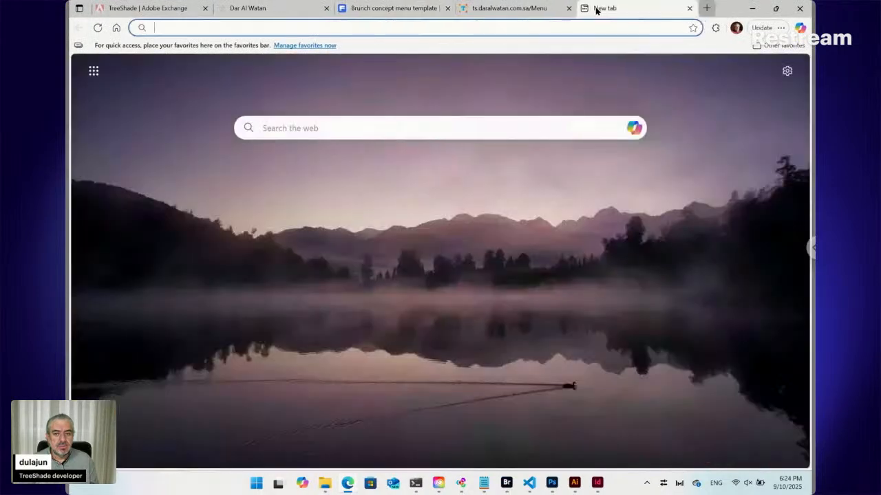
pyautogui.write('f')
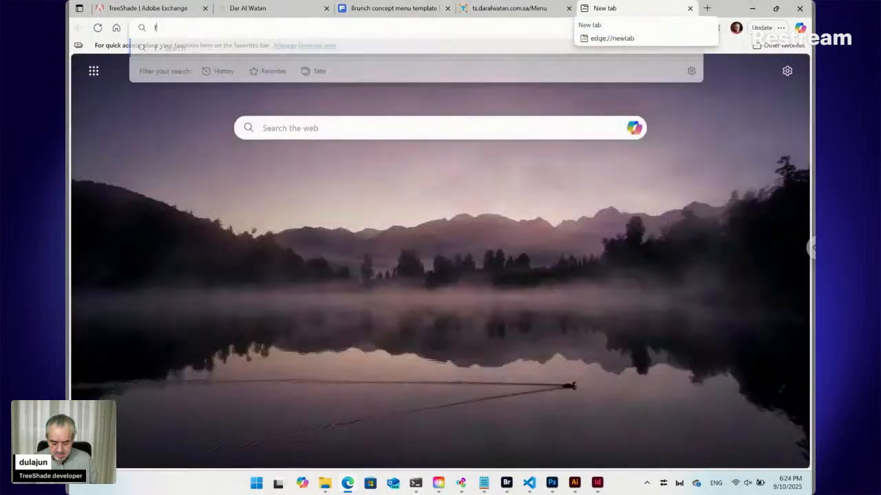
pyautogui.write('laticon')
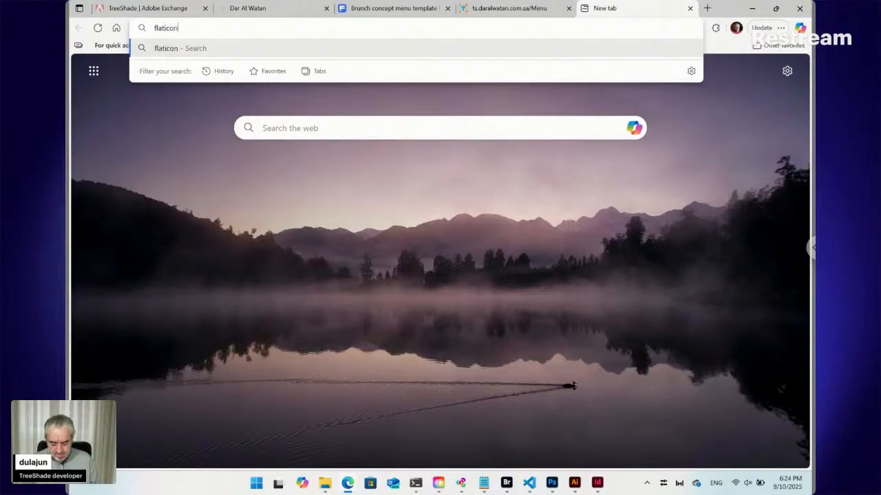
pyautogui.write('.com')
pyautogui.press('Return')
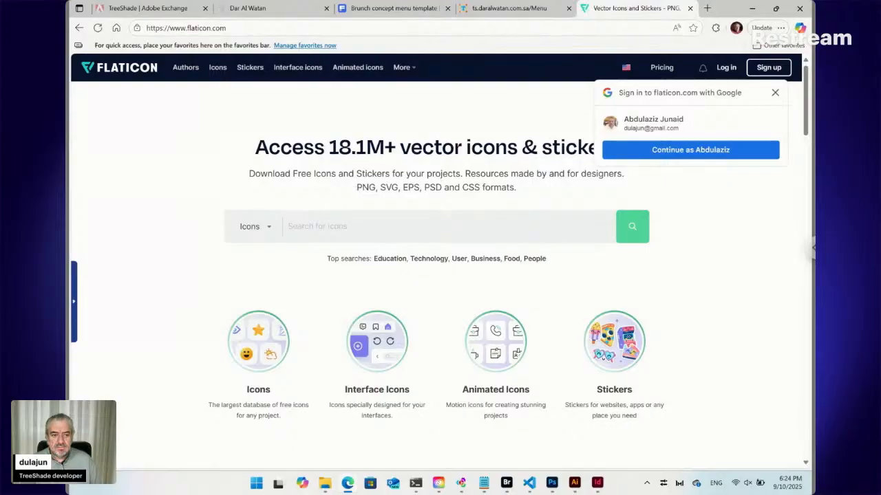
# Sign in to Flaticon with the suggested Google account and search the icons for facebook.
pyautogui.click(684, 151)
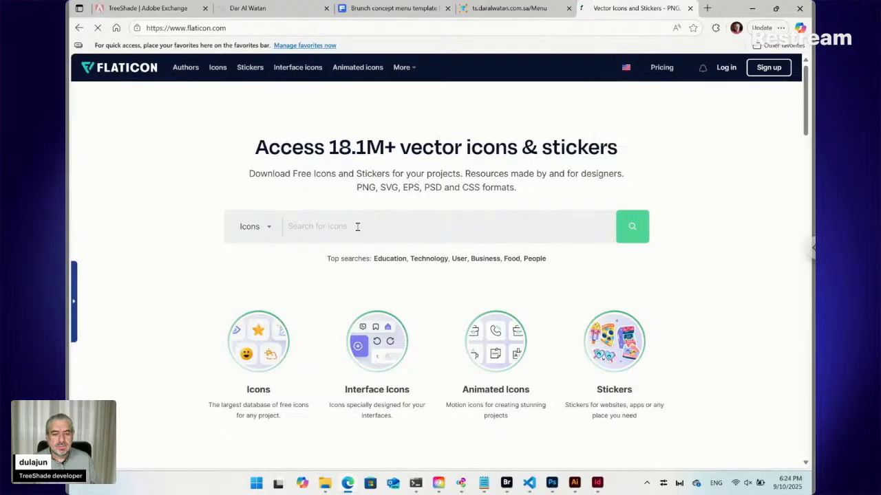
pyautogui.write('f')
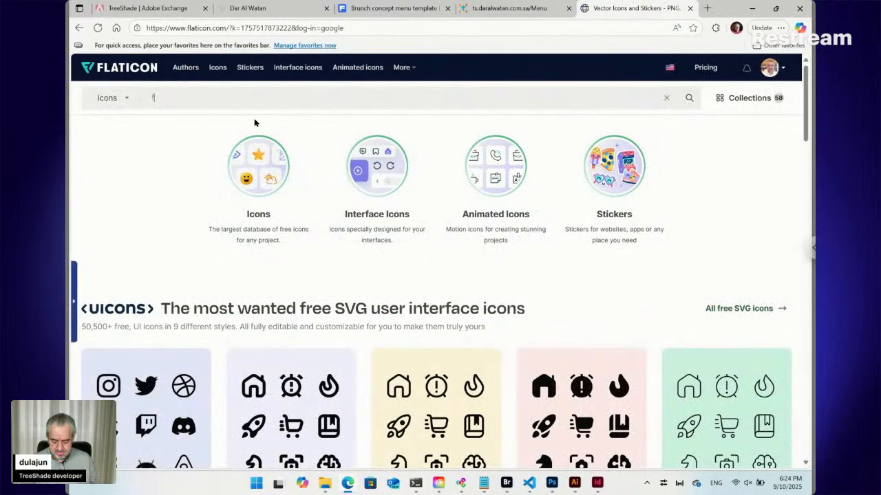
pyautogui.write('acebo')
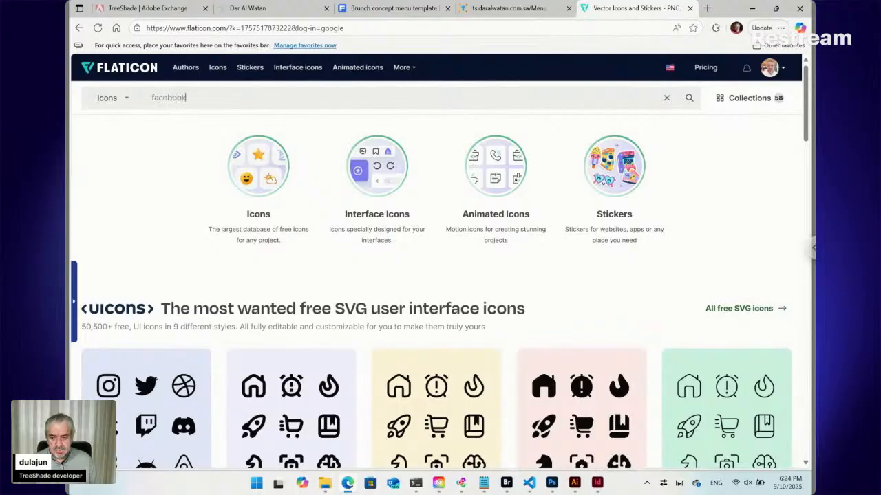
pyautogui.write('ok')
pyautogui.press('Return')
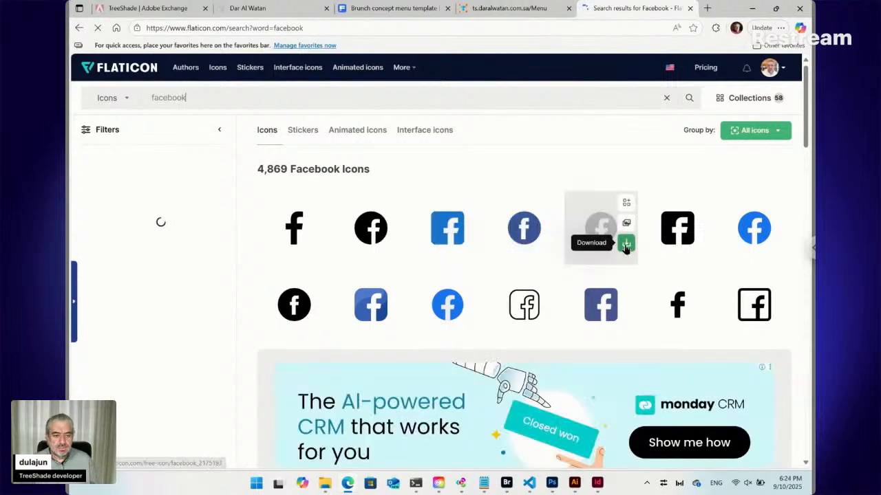
# Download a round black Facebook icon as PNG and copy facebook.png from Downloads into the Social Icons folder in Adobe Bridge.
pyautogui.click(626, 245)
pyautogui.click(608, 302)
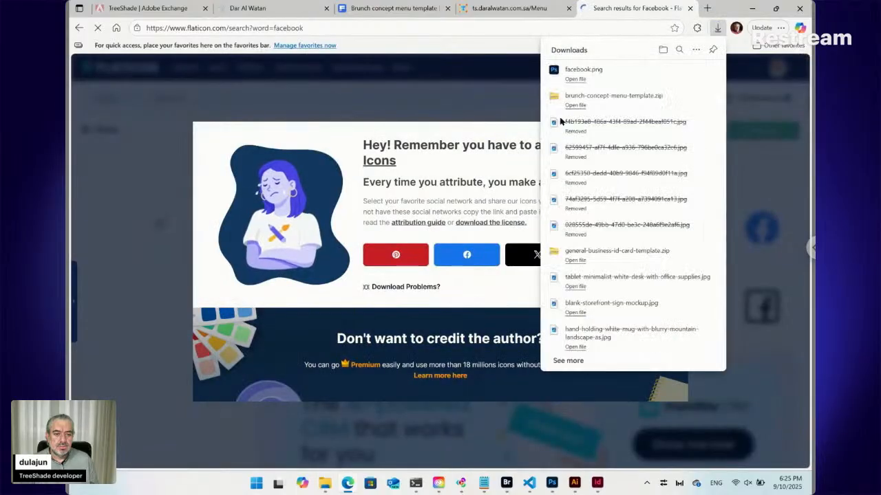
pyautogui.click(690, 71)
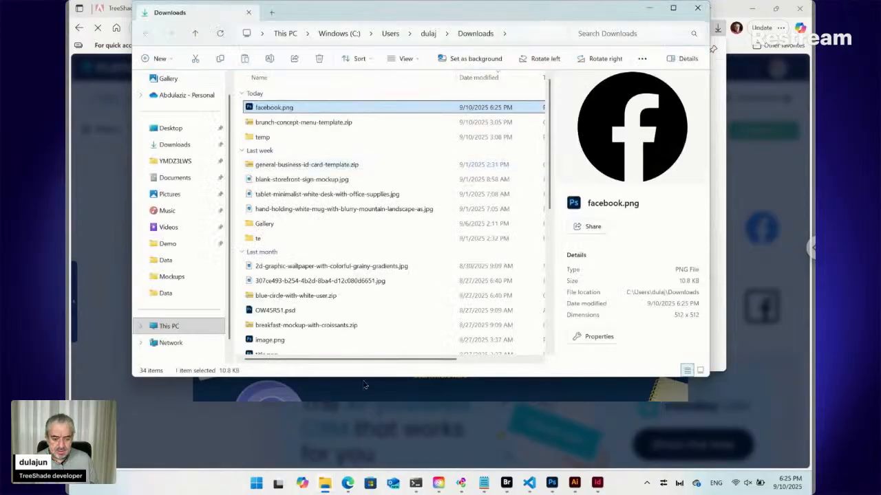
pyautogui.click(507, 483)
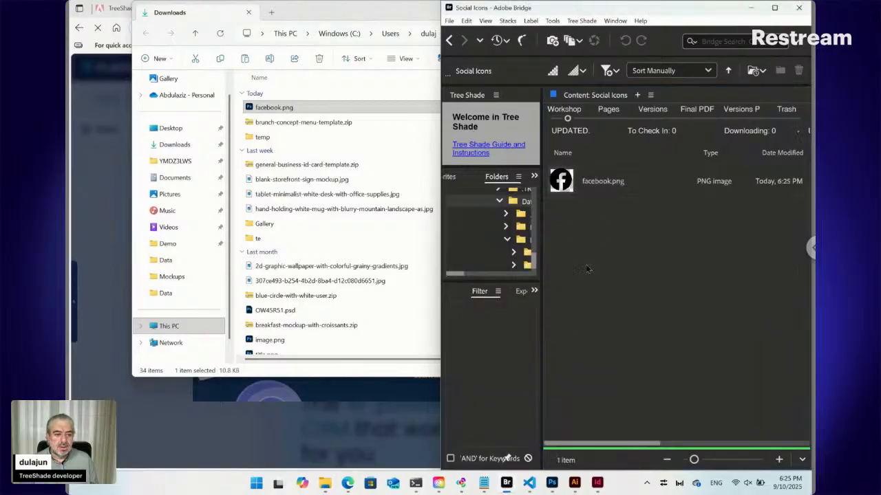
# Rename facebook.png in the Social Icons folder to "ID12345 [Facebook].png".
pyautogui.click(602, 183)
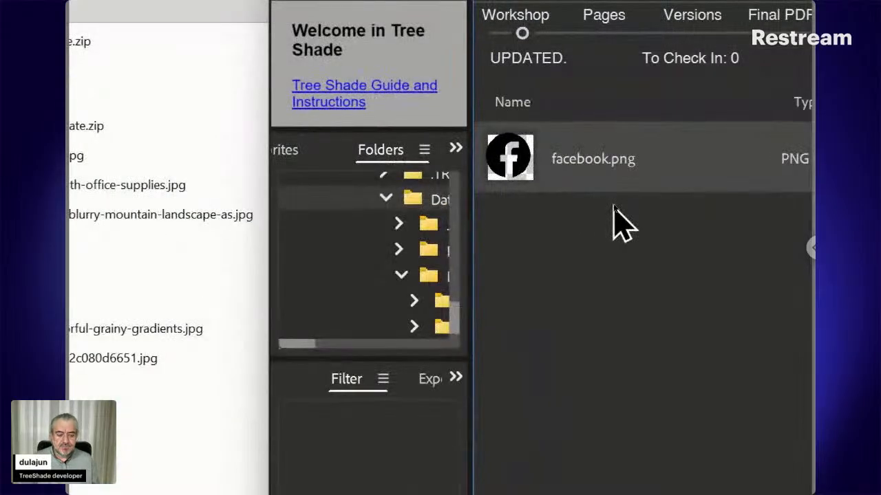
pyautogui.click(586, 163)
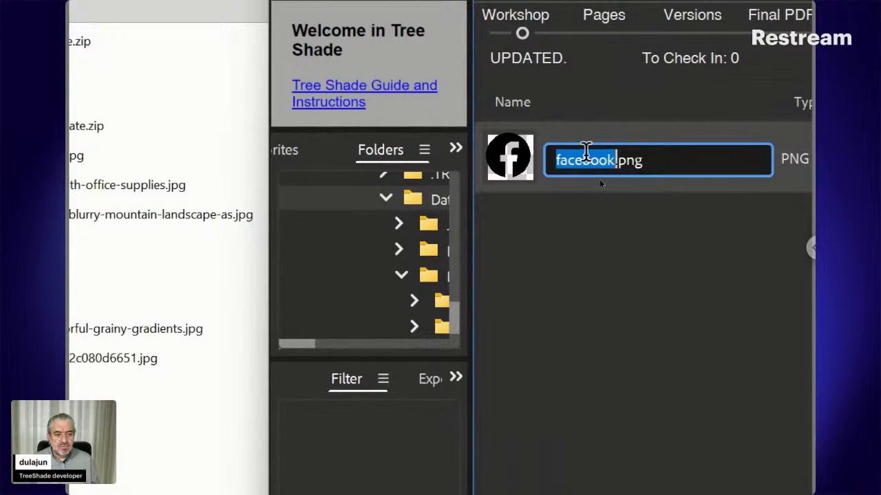
pyautogui.press('Left')
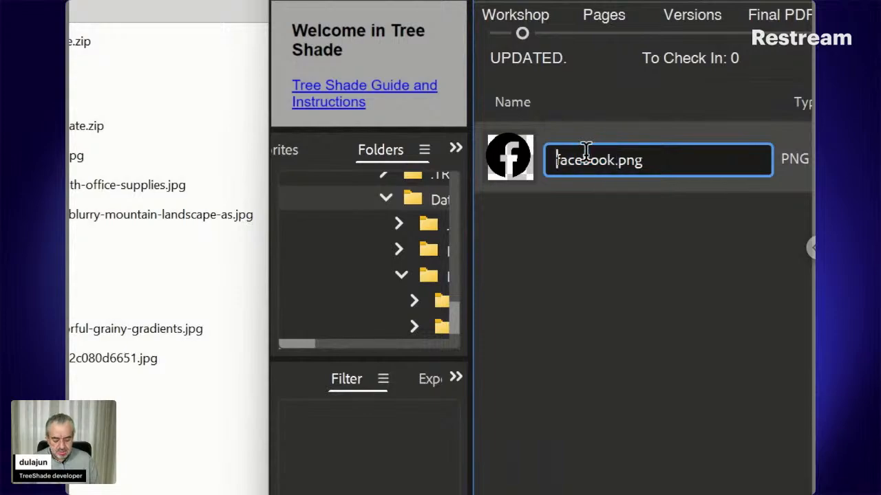
pyautogui.write('ID')
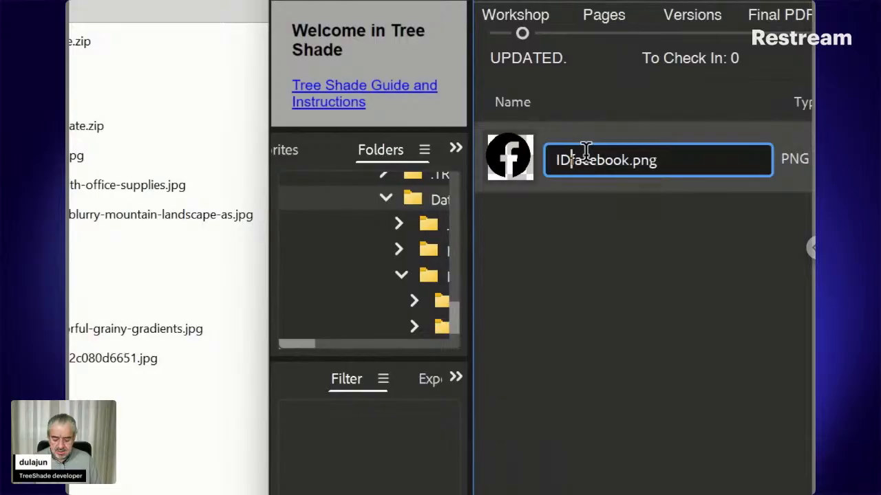
pyautogui.write('1234')
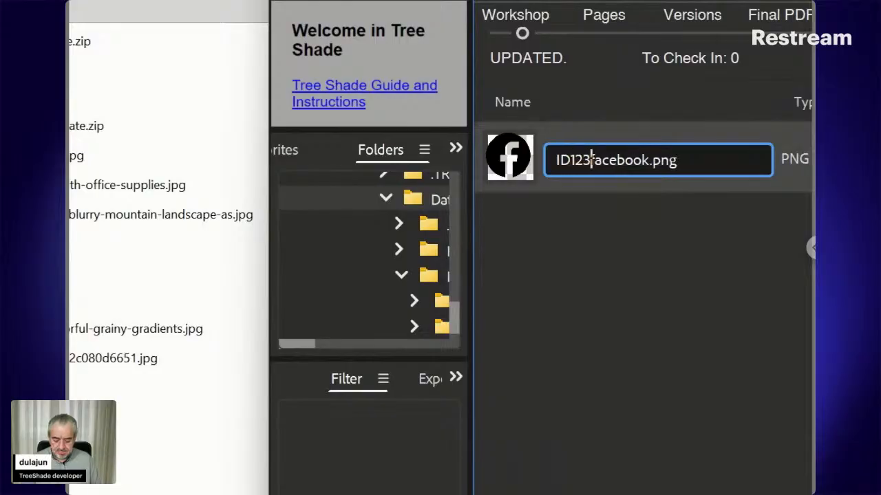
pyautogui.write('5 ')
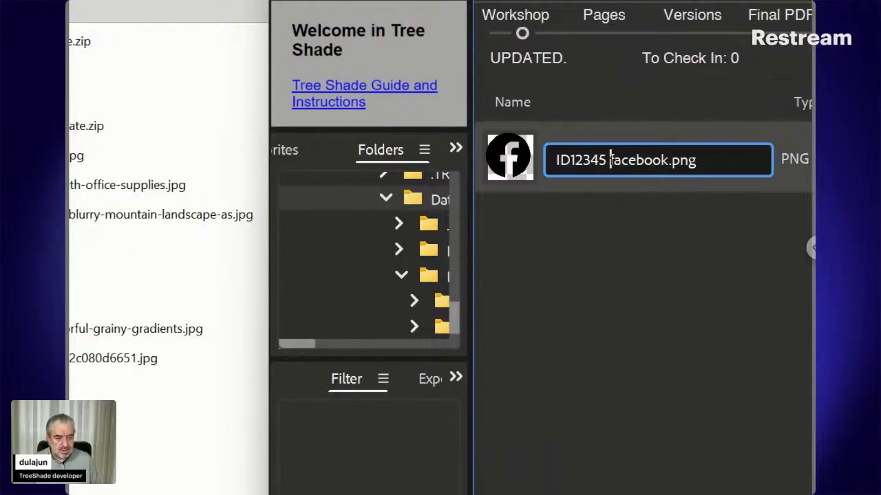
pyautogui.write('[')
pyautogui.press('Right')
pyautogui.press('Right')
pyautogui.press('Right')
pyautogui.press('Right')
pyautogui.press('Right')
pyautogui.press('Right')
pyautogui.press('Right')
pyautogui.press('Right')
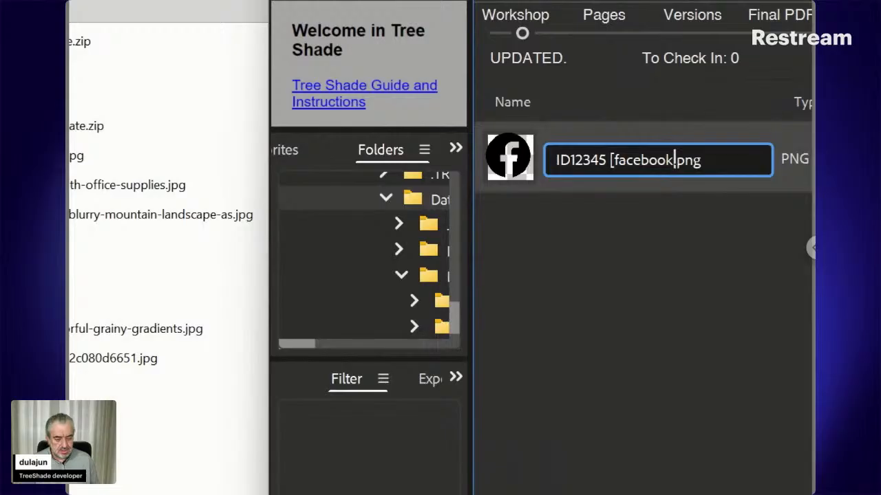
pyautogui.write(']')
pyautogui.press('Left')
pyautogui.press('Left')
pyautogui.press('Left')
pyautogui.press('Left')
pyautogui.press('Left')
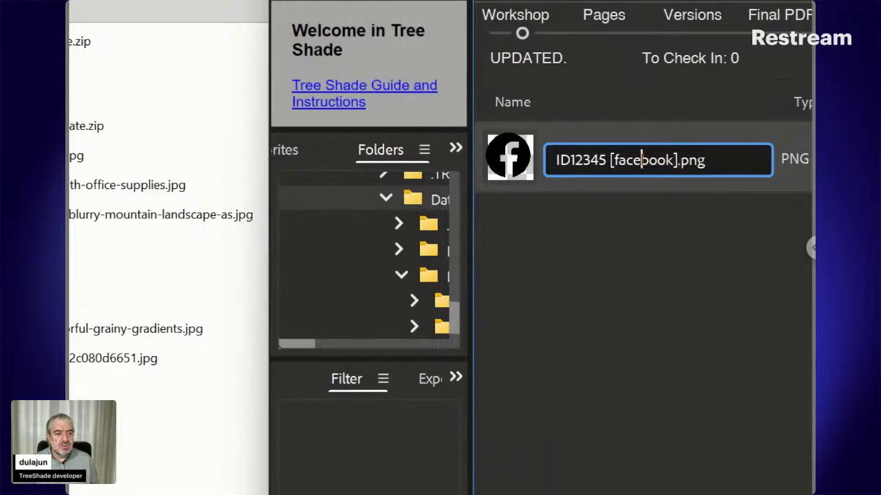
pyautogui.press('Left')
pyautogui.press('Left')
pyautogui.press('Left')
pyautogui.press('Left')
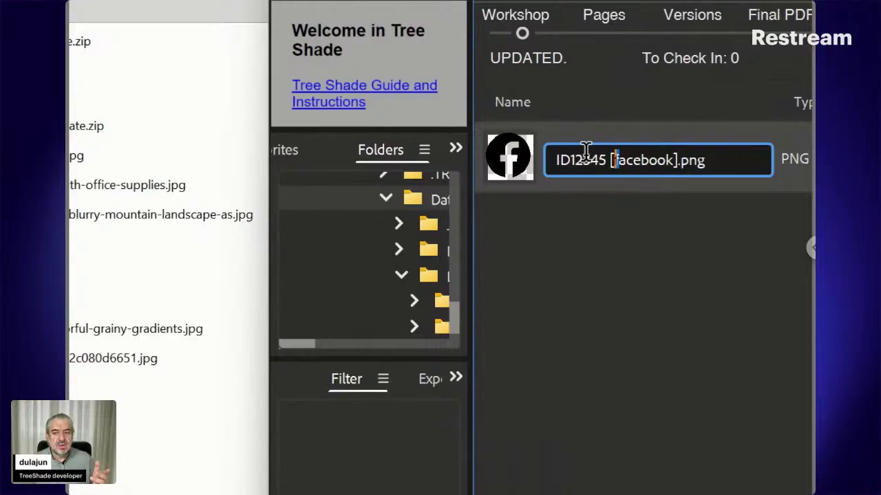
pyautogui.press('Delete')
pyautogui.write('F')
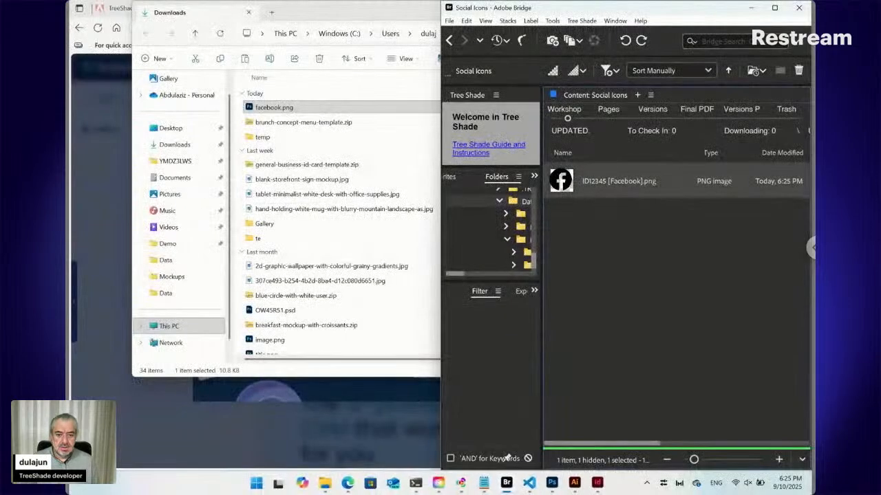
# Switch to the browser, close the Flaticon tab and reload the ts.daralwatan.com.sa/Menu form to check its Facebook entry.
pyautogui.click(348, 486)
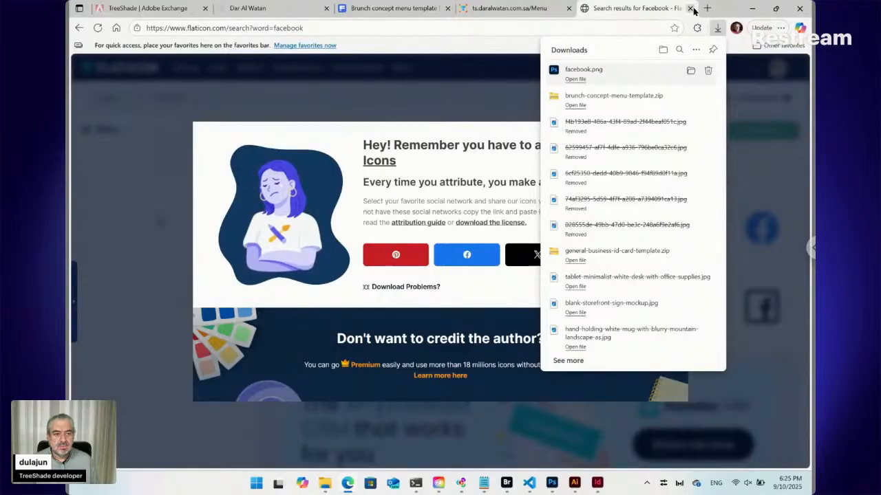
pyautogui.click(419, 11)
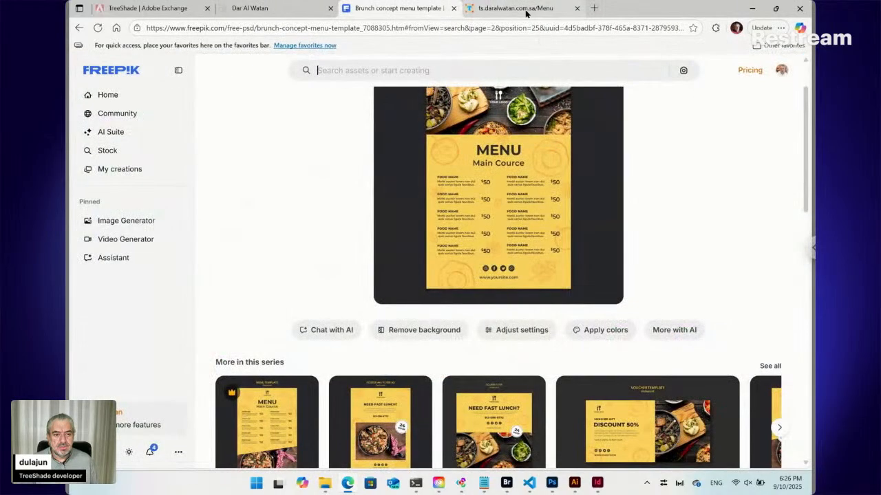
pyautogui.click(528, 11)
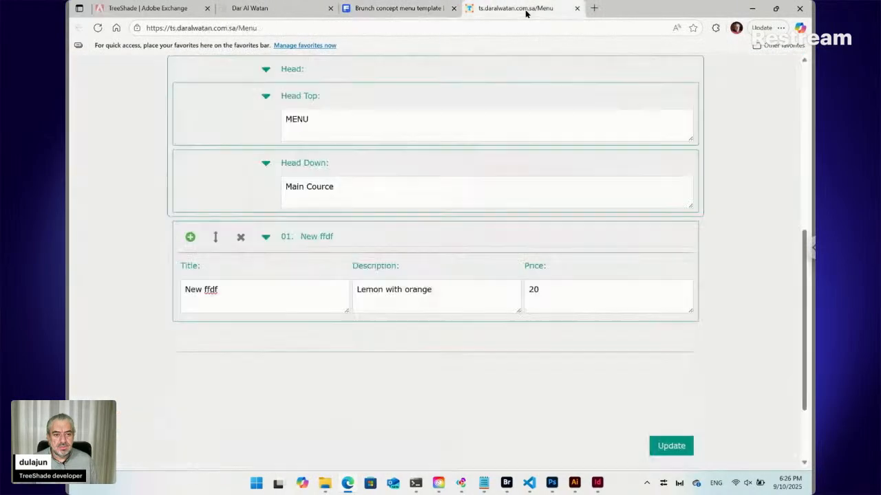
pyautogui.click(98, 29)
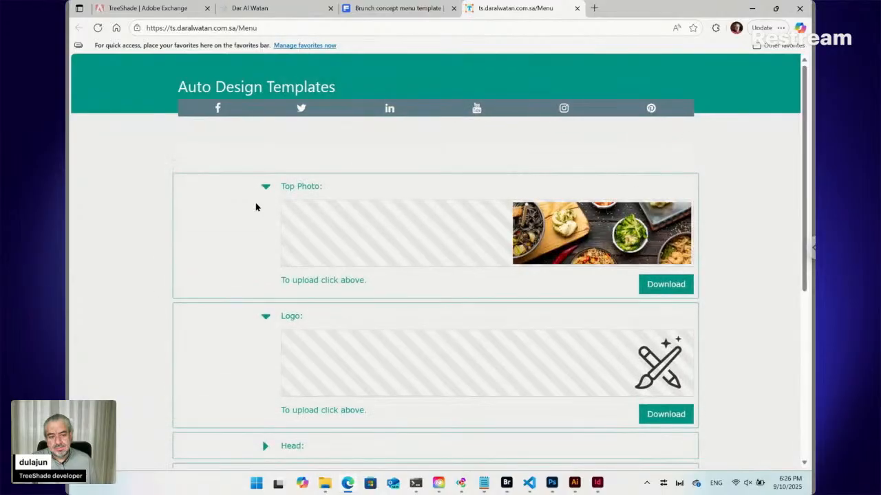
pyautogui.scroll(-5, 255, 207)
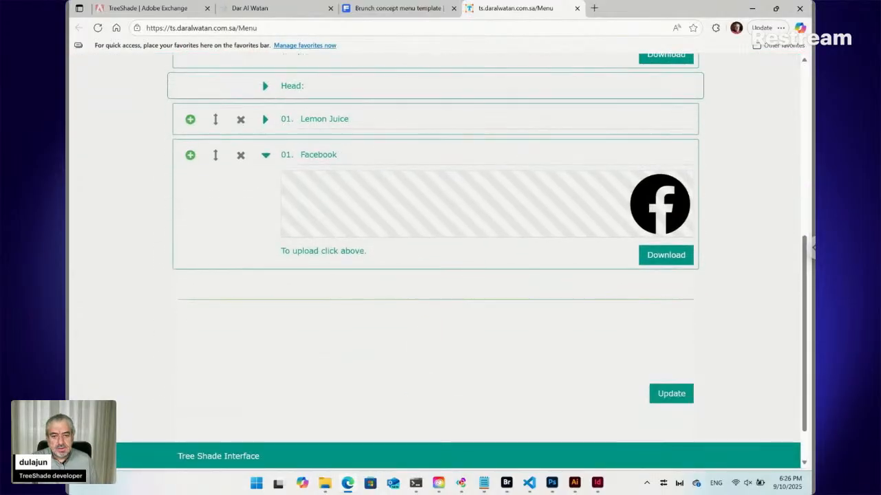
# Add two more entries below the Facebook entry, then rename the second entry "Instigram" and collapse it.
pyautogui.click(191, 155)
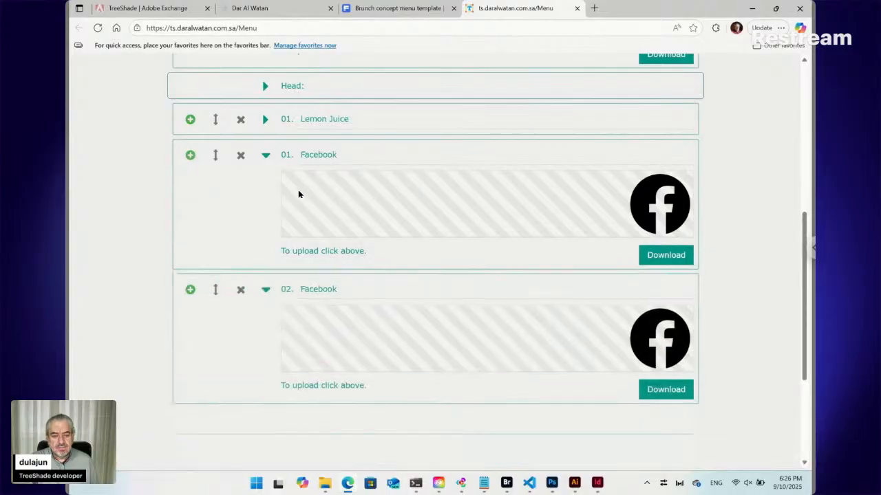
pyautogui.click(191, 289)
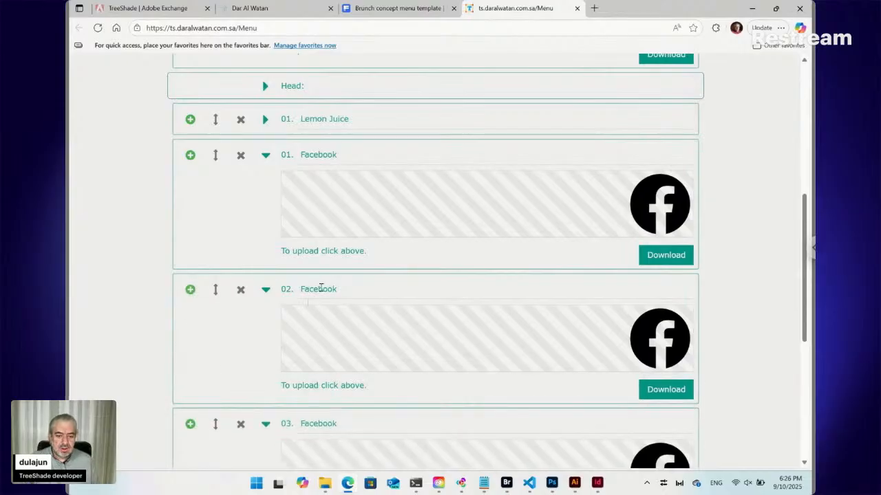
pyautogui.click(321, 289)
pyautogui.doubleClick(320, 289)
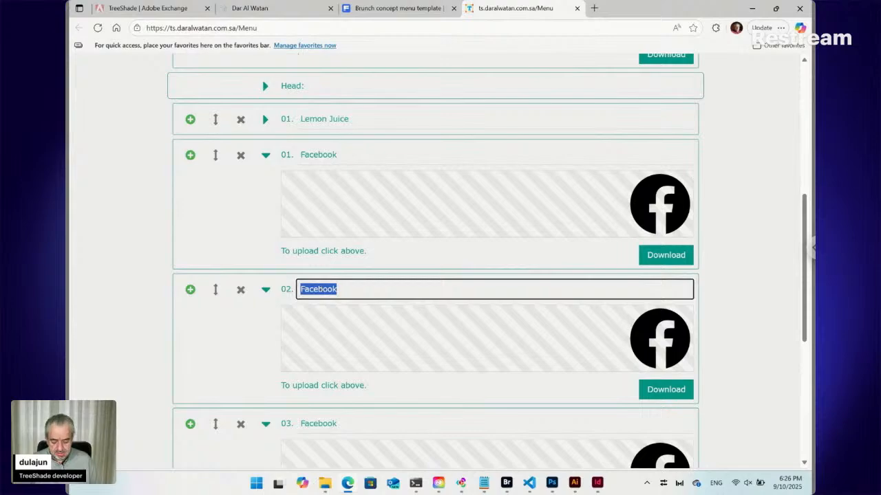
pyautogui.write('Instgram')
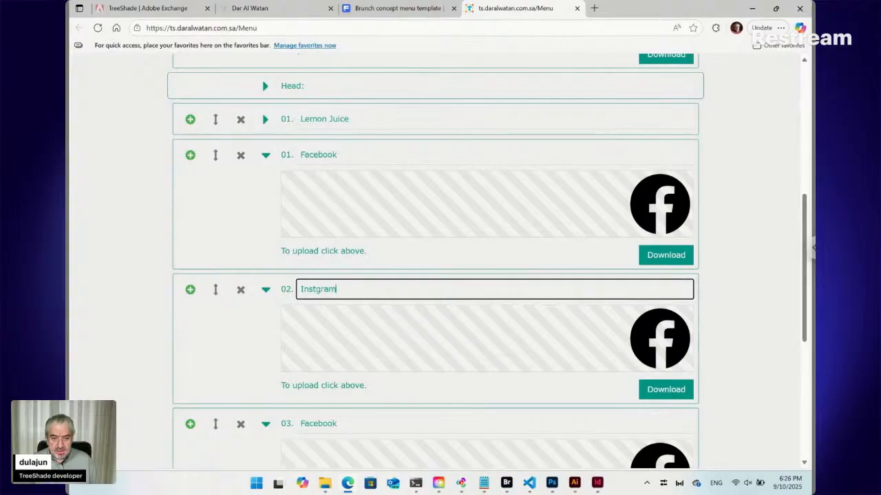
pyautogui.rightClick(317, 290)
pyautogui.click(322, 328)
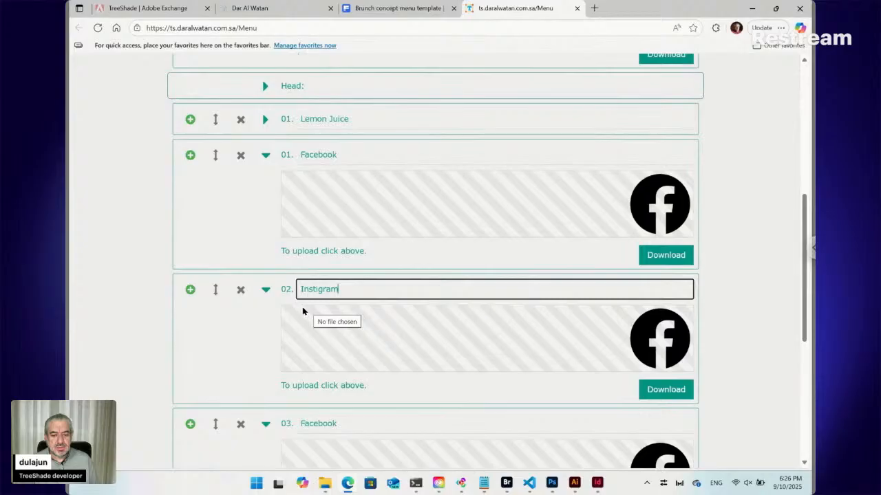
pyautogui.click(265, 290)
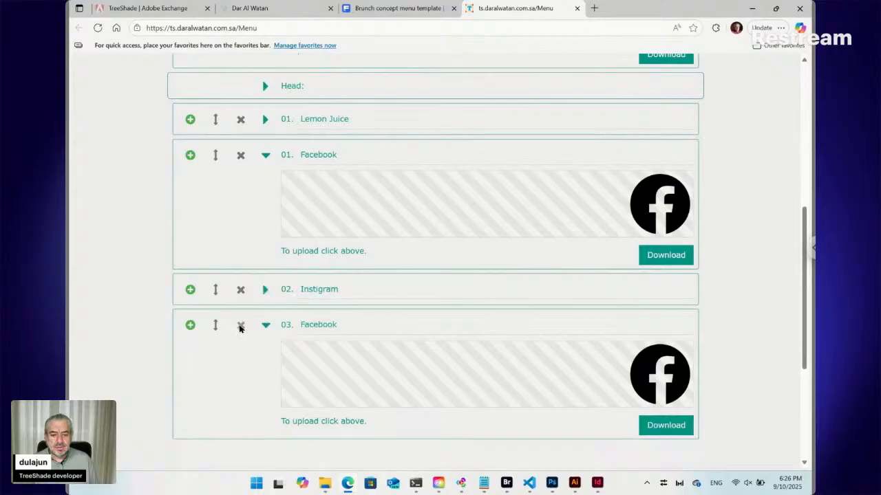
# Delete the third entry and the Instigram entry, keeping only the original Facebook entry.
pyautogui.click(241, 326)
pyautogui.click(241, 290)
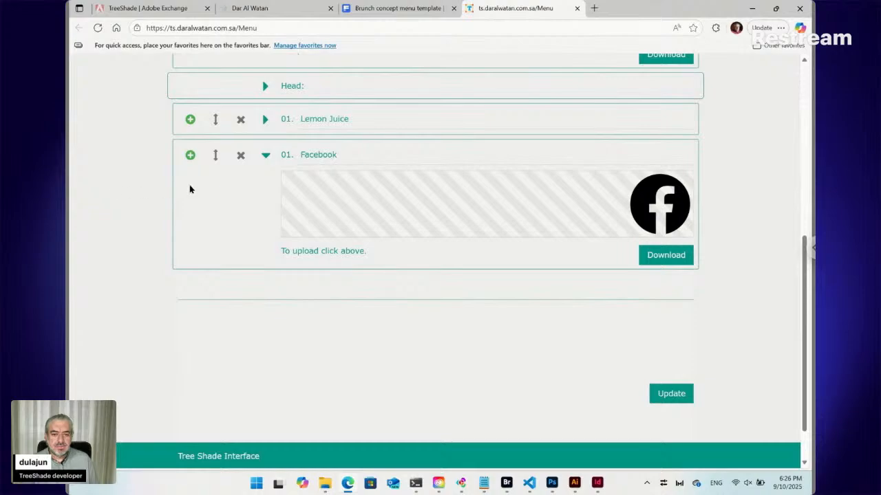
# Check the Freepik brunch menu template, switch to Adobe Bridge and return to the Data folder in a maximized window.
pyautogui.click(370, 10)
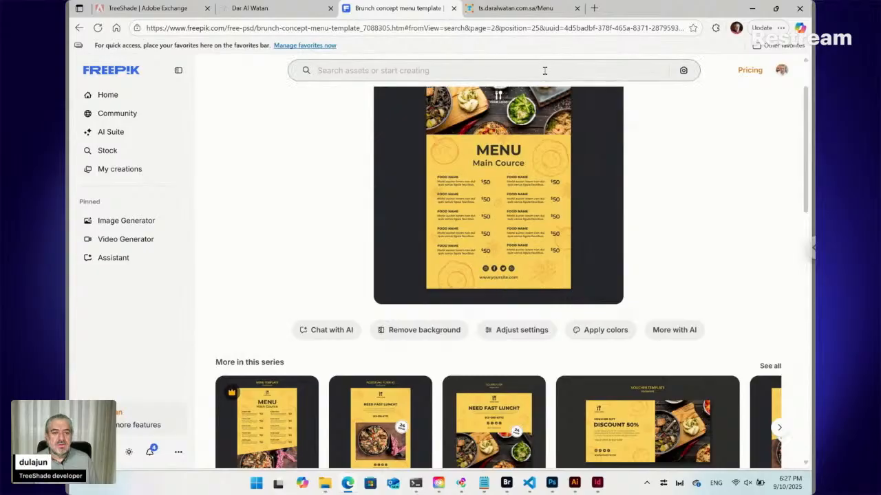
pyautogui.click(508, 484)
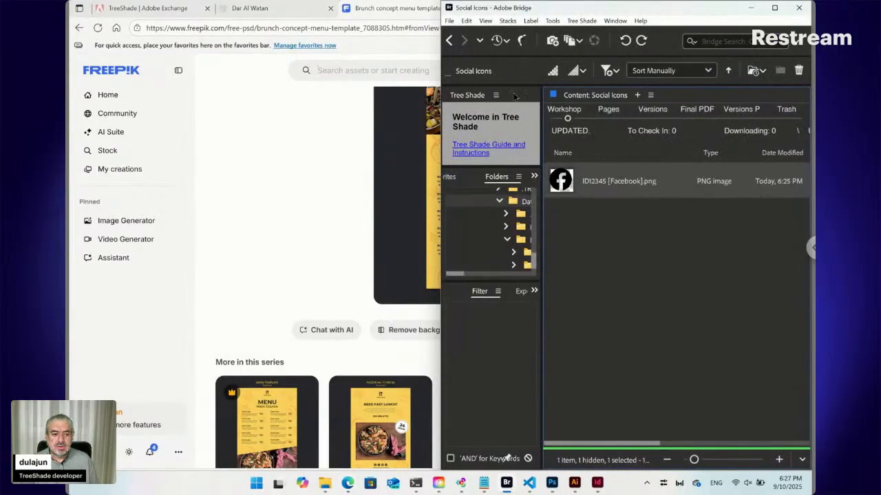
pyautogui.click(448, 40)
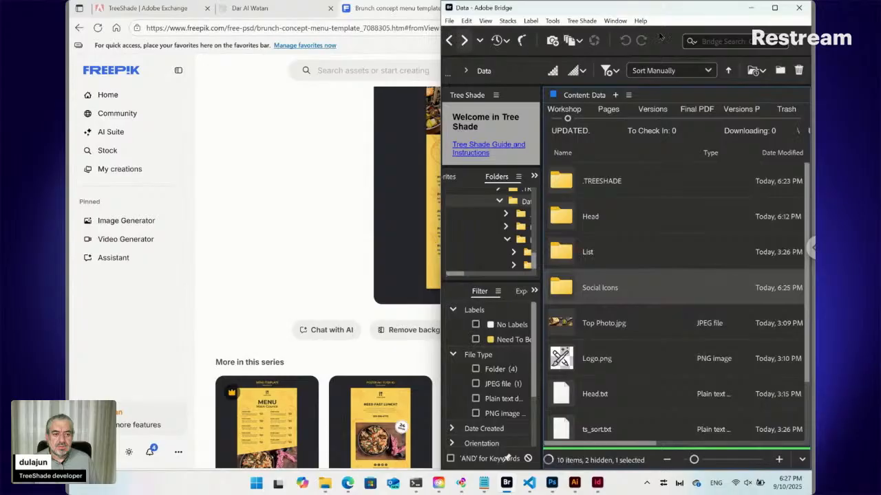
pyautogui.click(774, 8)
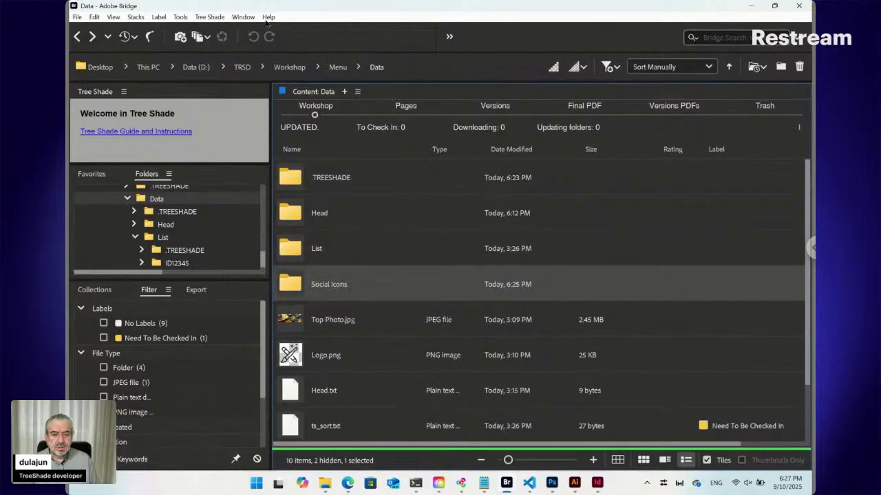
# Create a new Tree Shade Plain file named "Website" in the Data folder and select Website.txt.
pyautogui.click(209, 17)
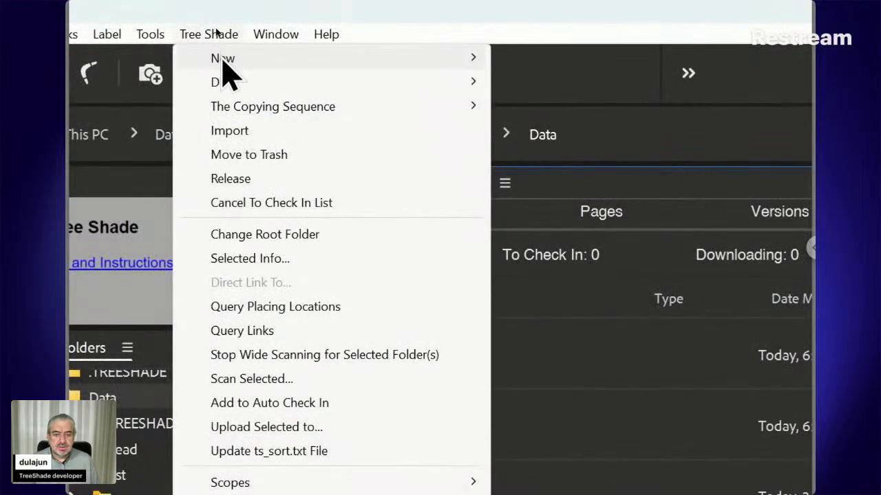
pyautogui.moveTo(227, 69)
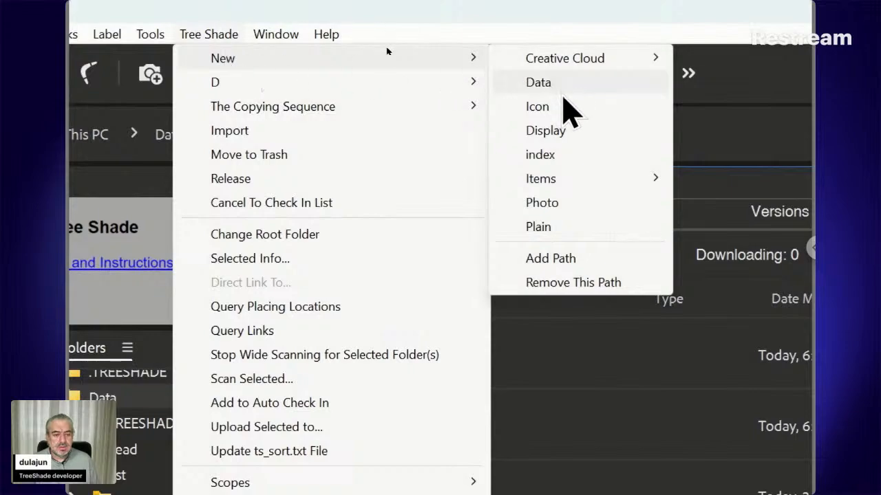
pyautogui.click(566, 228)
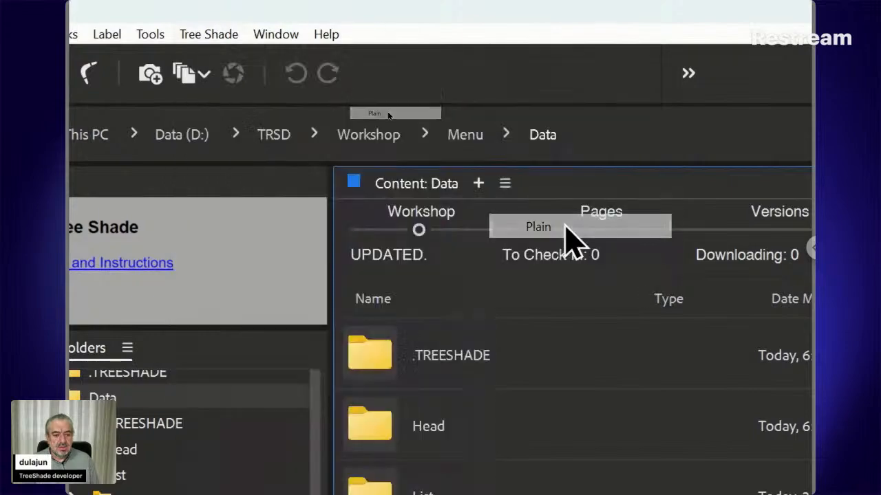
pyautogui.moveTo(592, 317); pyautogui.dragTo(454, 167)
pyautogui.write('W')
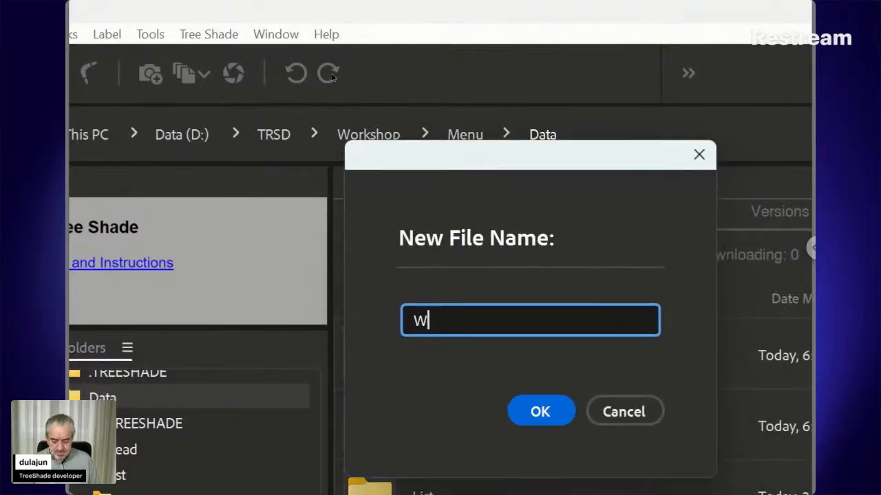
pyautogui.write('ebsite')
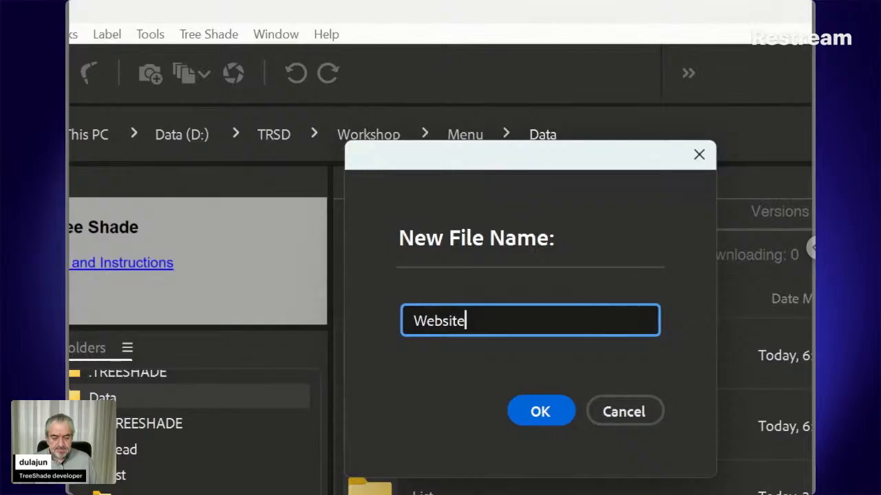
pyautogui.click(541, 413)
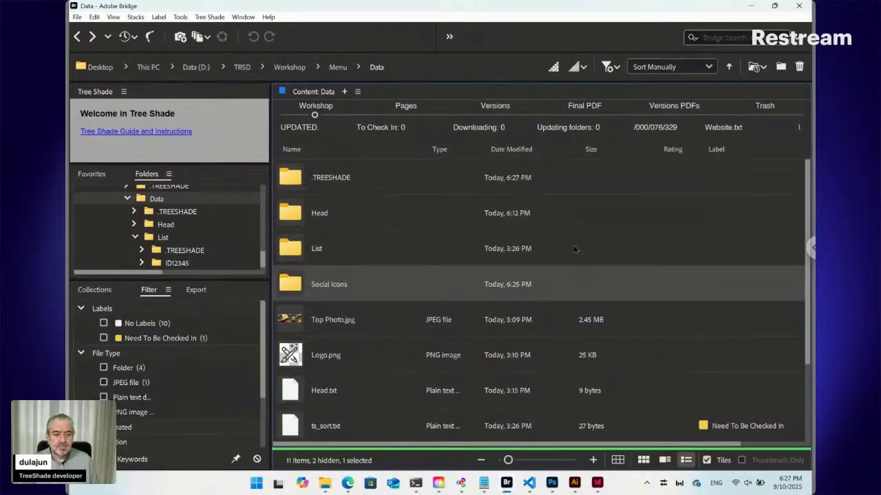
pyautogui.moveTo(807, 290); pyautogui.dragTo(804, 380)
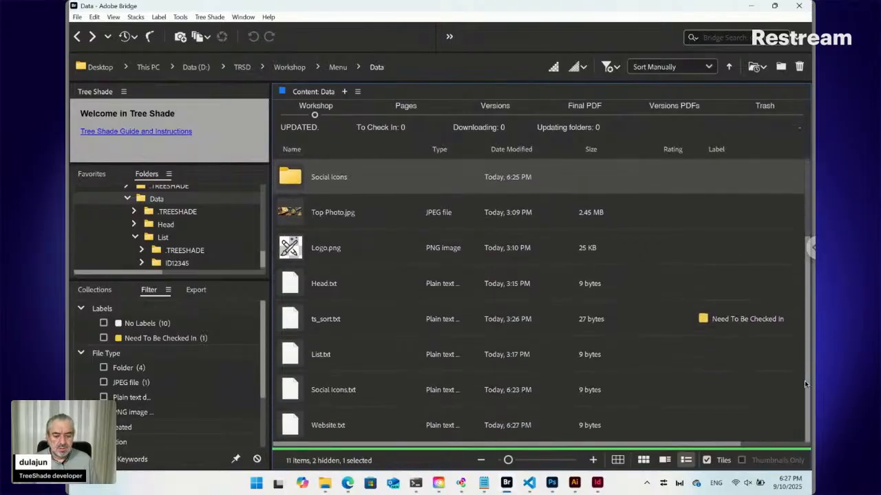
pyautogui.click(378, 425)
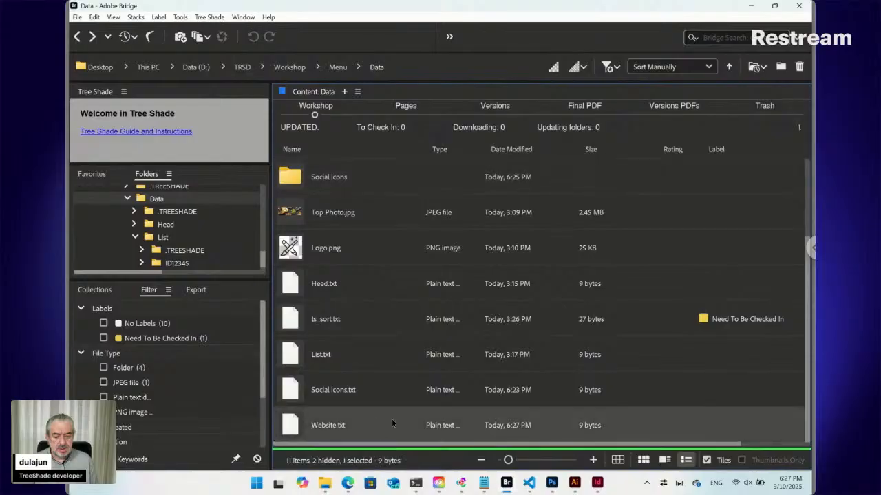
# Switch to the browser and reload the ts.daralwatan.com.sa/Menu form to check its Website field.
pyautogui.click(349, 485)
pyautogui.click(487, 11)
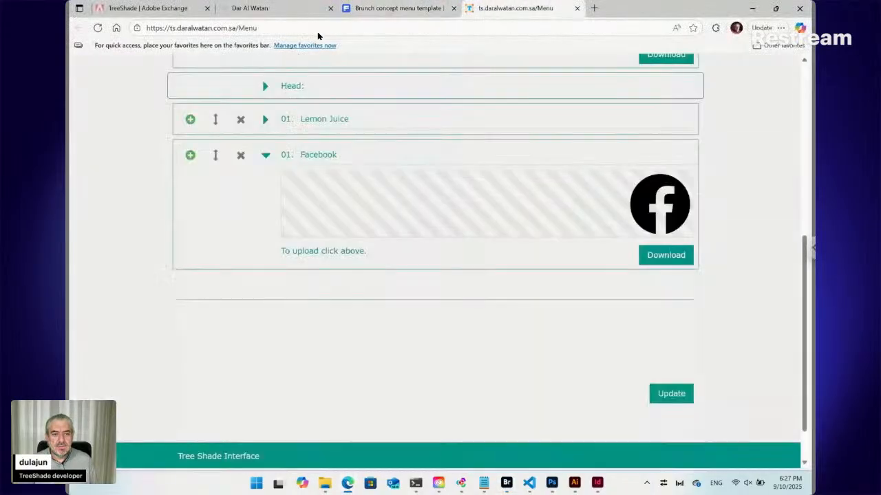
pyautogui.click(98, 29)
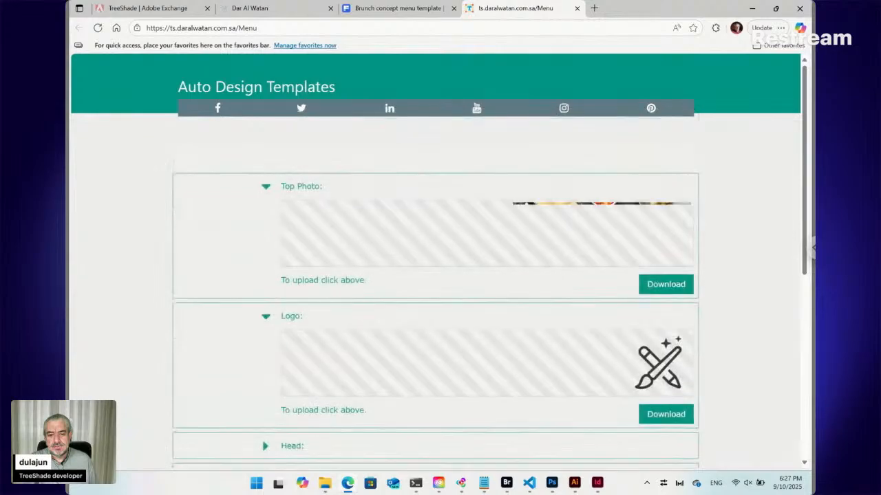
pyautogui.scroll(-1, 172, 168)
pyautogui.scroll(-6, 172, 168)
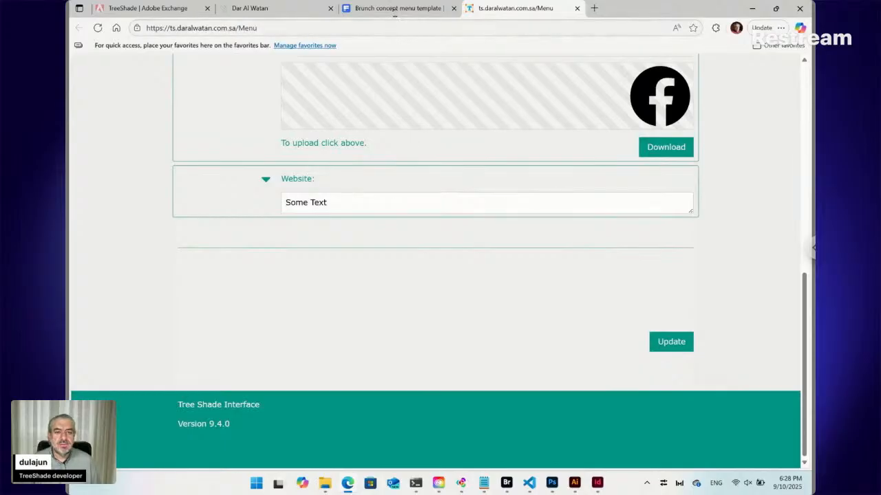
# Compare the Freepik brunch menu template with the fields of the online Menu form.
pyautogui.click(395, 9)
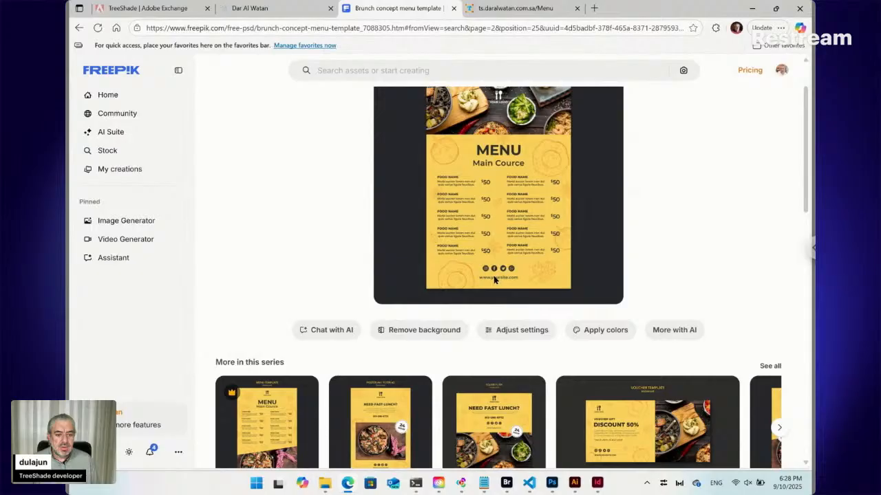
pyautogui.click(519, 10)
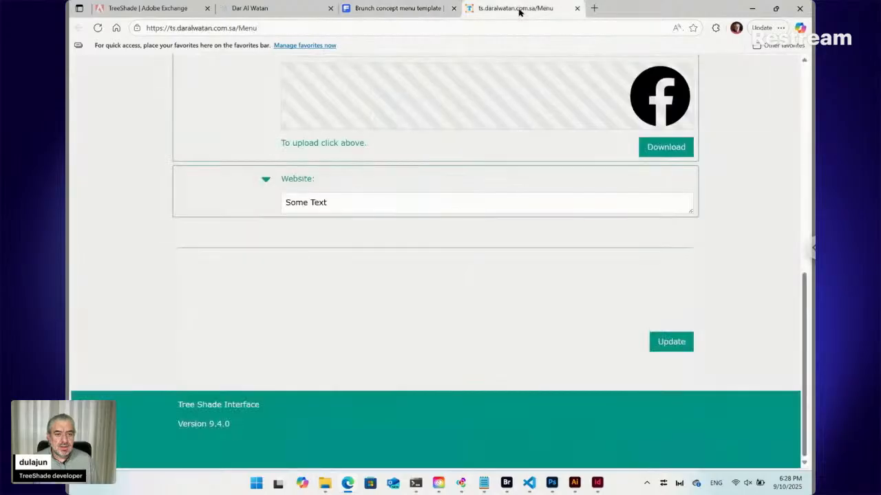
pyautogui.scroll(1, 382, 120)
pyautogui.scroll(6, 381, 120)
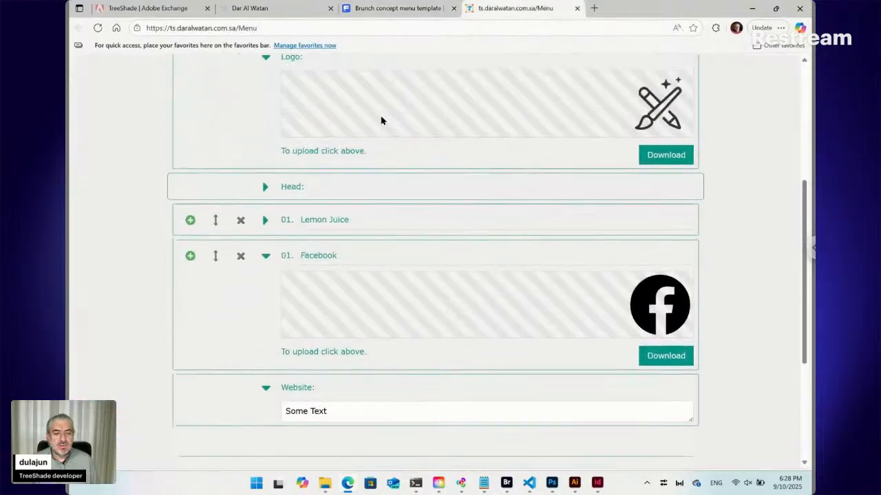
pyautogui.scroll(-5, 381, 119)
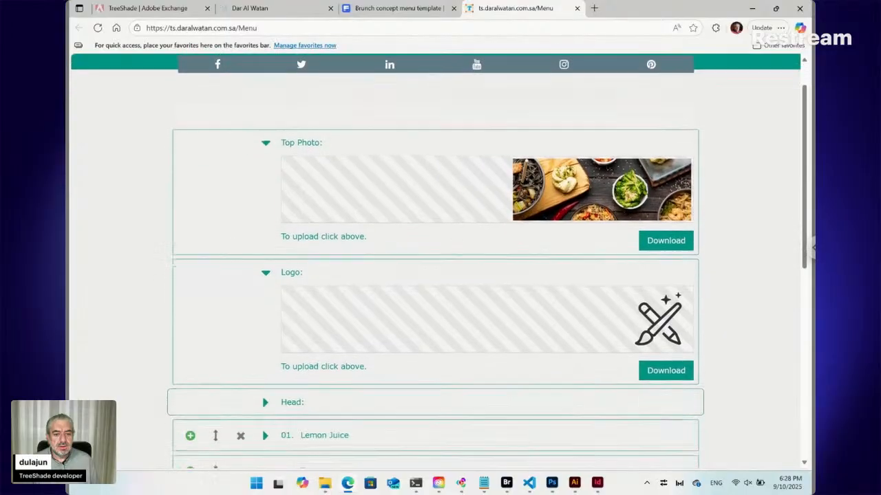